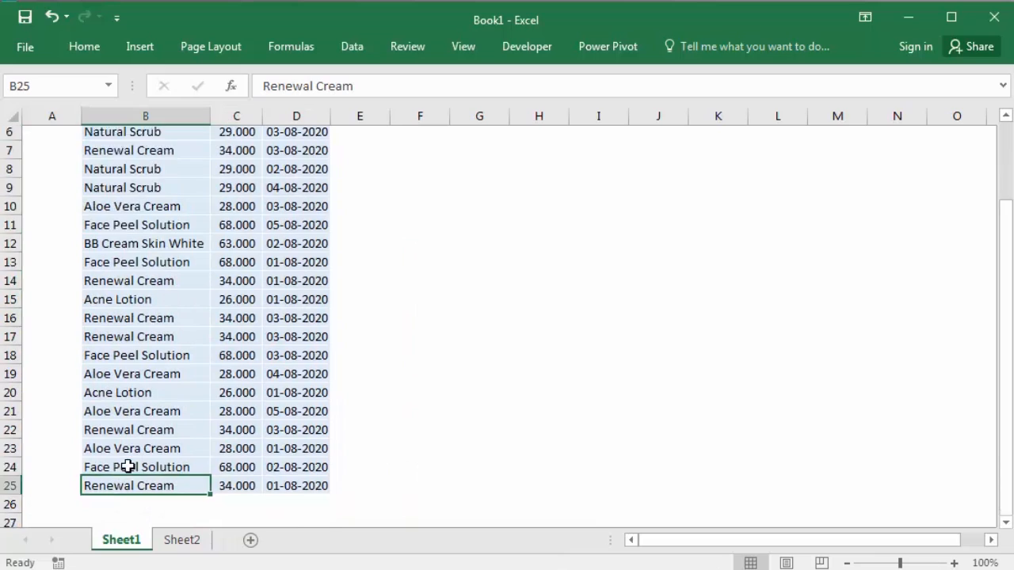
Step: Examine the NAMA BARANG and JML BARANG TERJUAL headers of the summary table on Sheet2
click(178, 542)
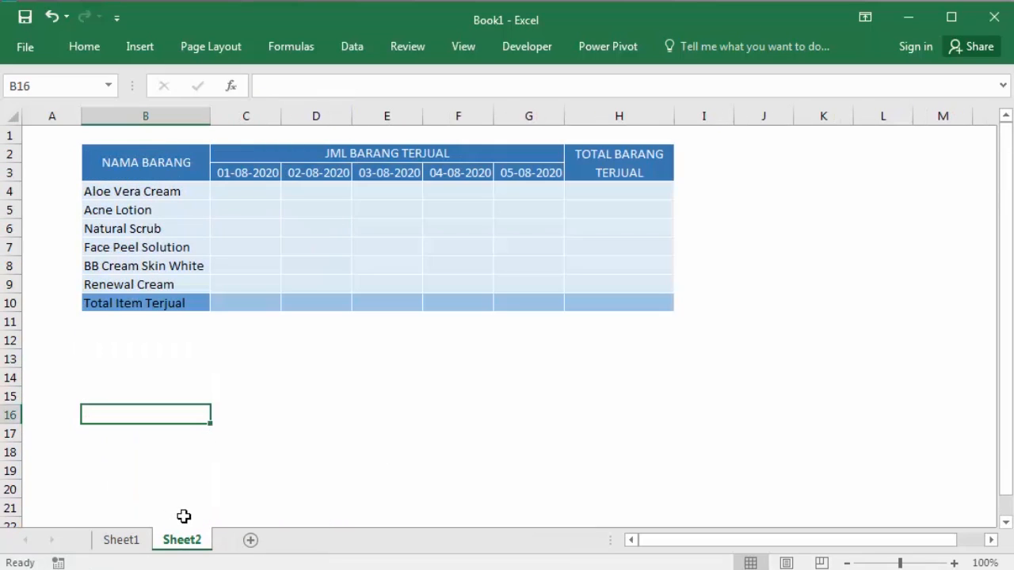
click(133, 168)
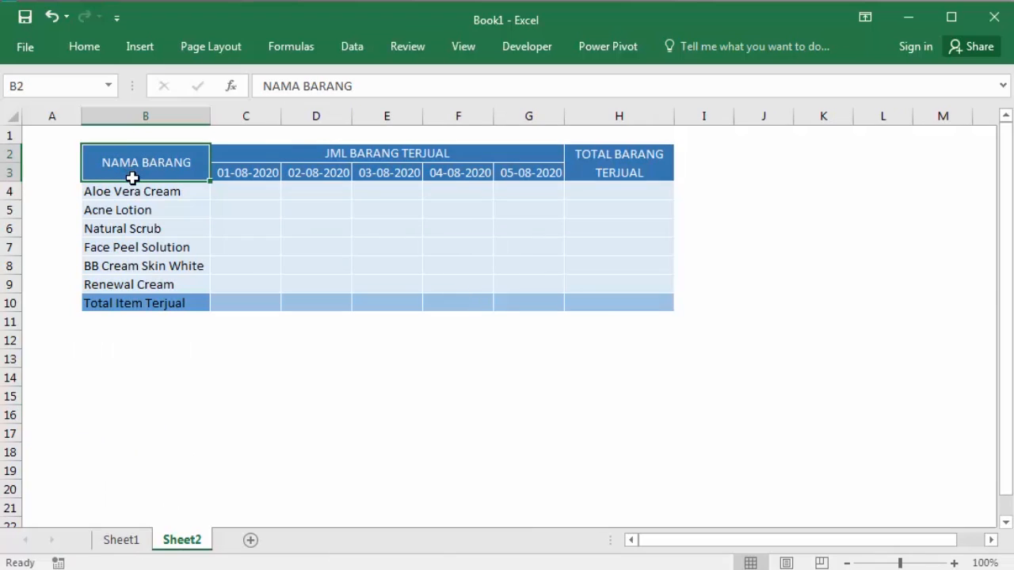
click(312, 149)
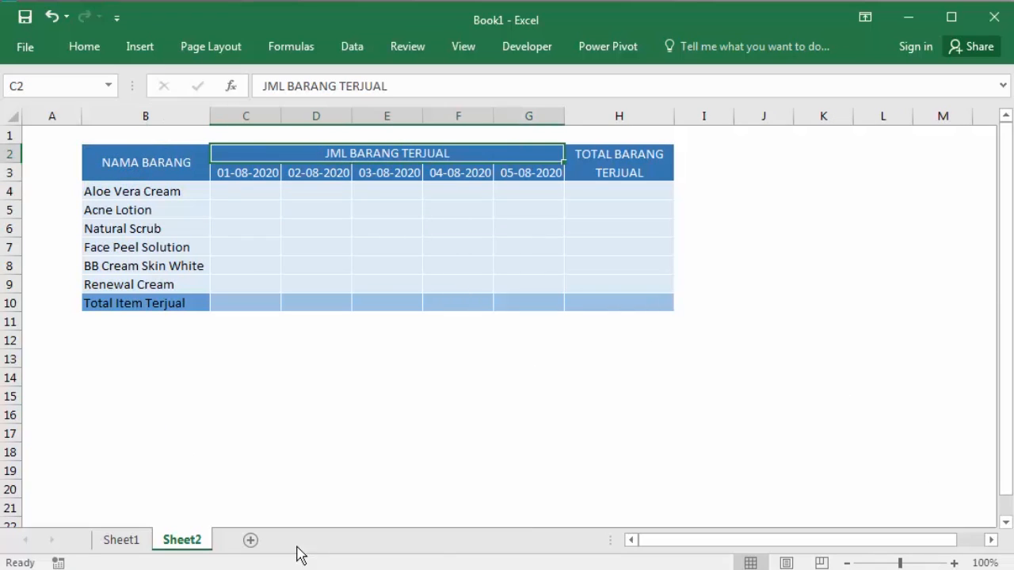
Step: Change the header above the sale dates in cell D2 of Sheet1 to TGL JUAL
click(135, 545)
click(160, 156)
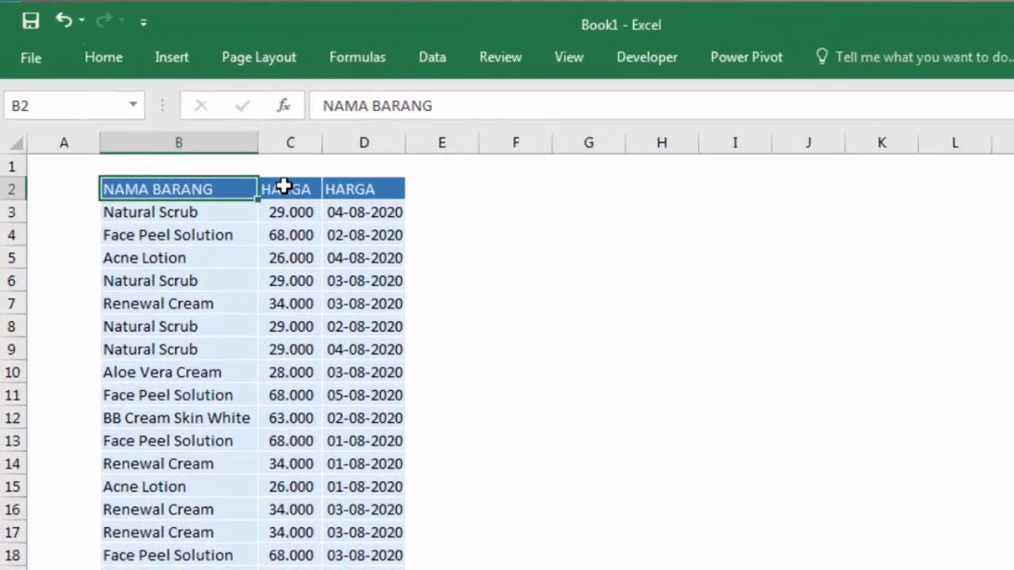
click(237, 154)
click(296, 154)
click(397, 269)
click(475, 258)
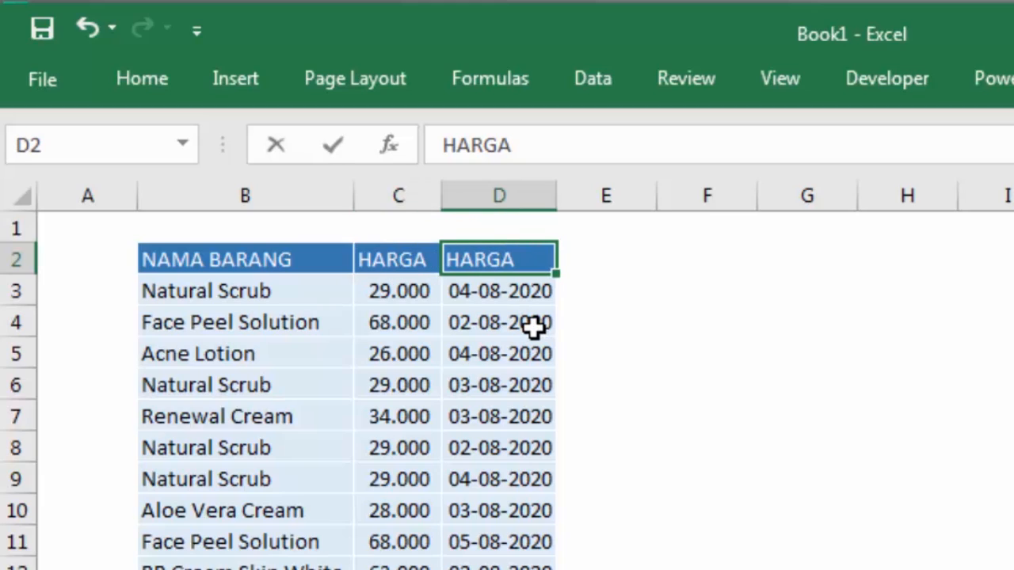
text(t)
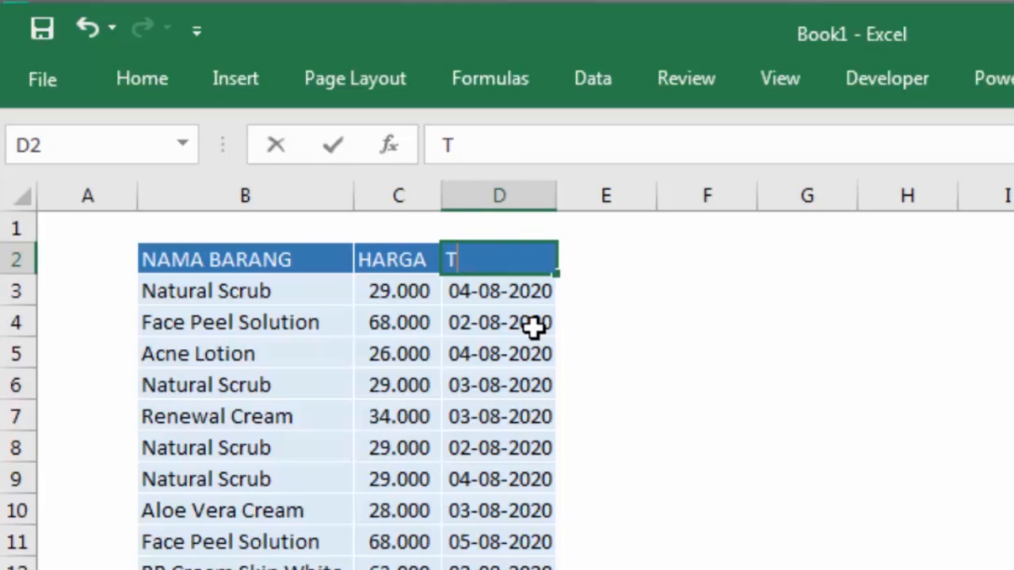
text(GL JUAL)
key(Return)
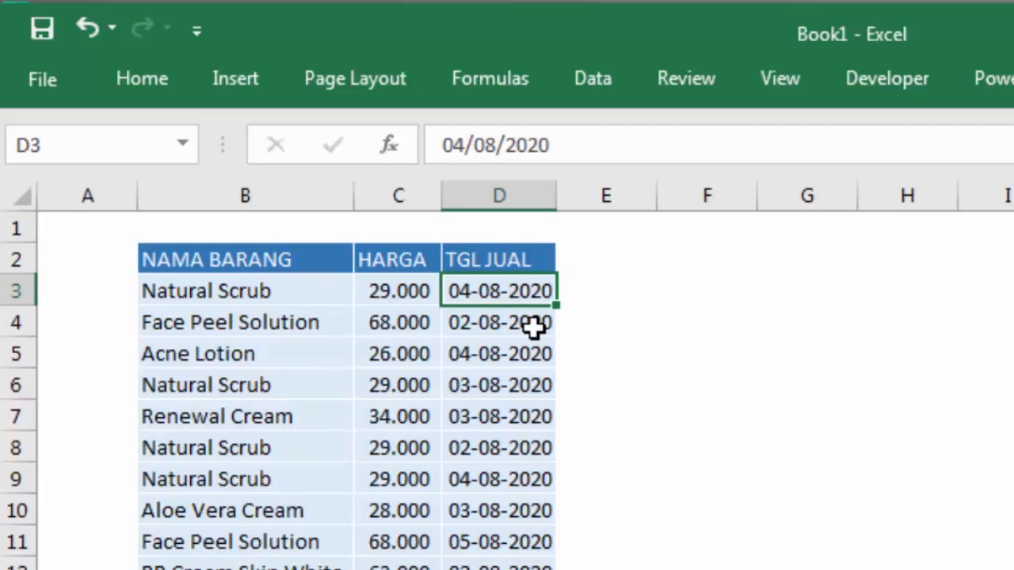
Step: Examine the first sales record on Sheet1 and the date and total columns of the Sheet2 summary table
click(278, 293)
click(399, 283)
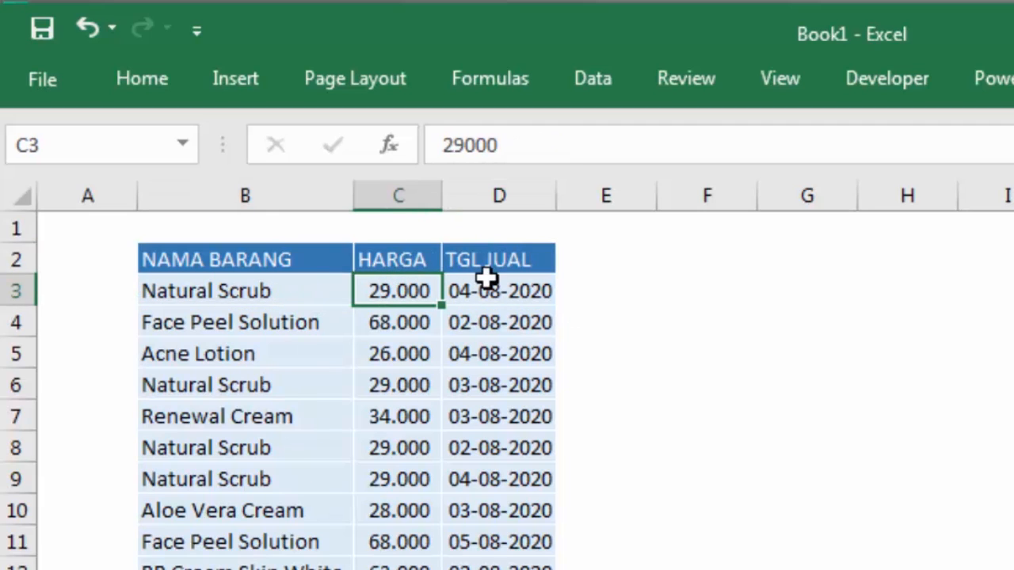
click(487, 284)
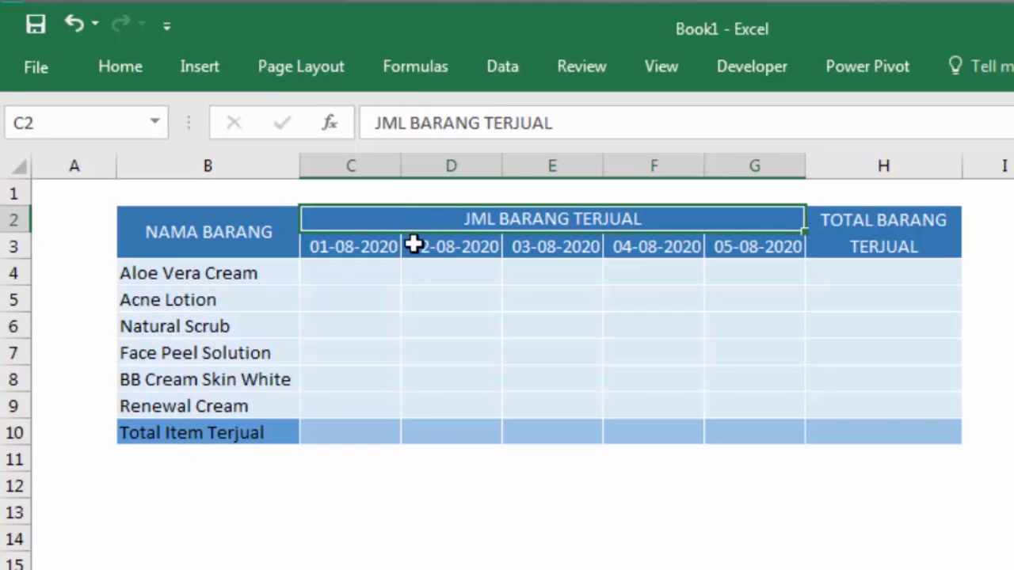
click(351, 248)
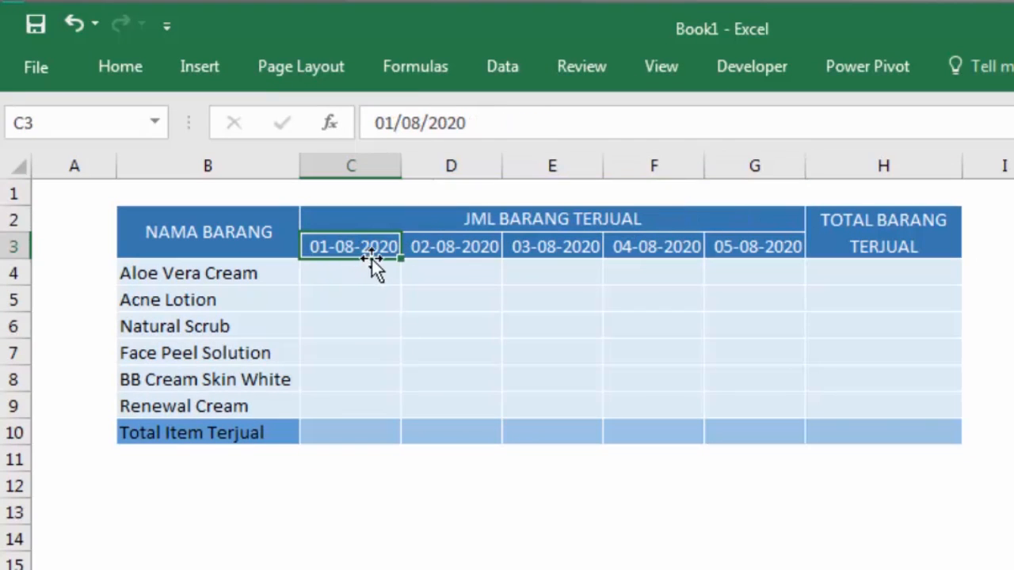
click(369, 273)
click(424, 245)
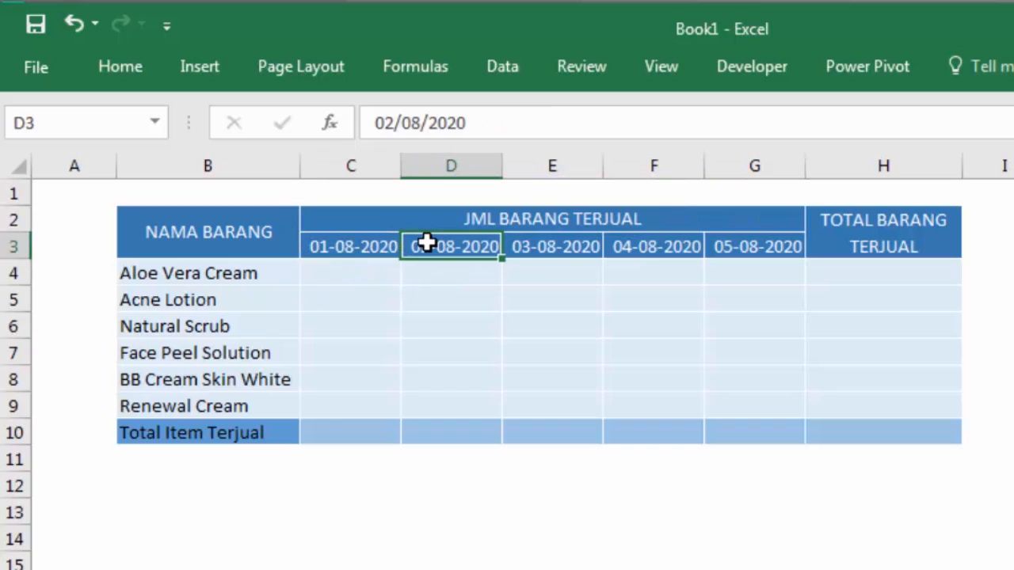
click(564, 246)
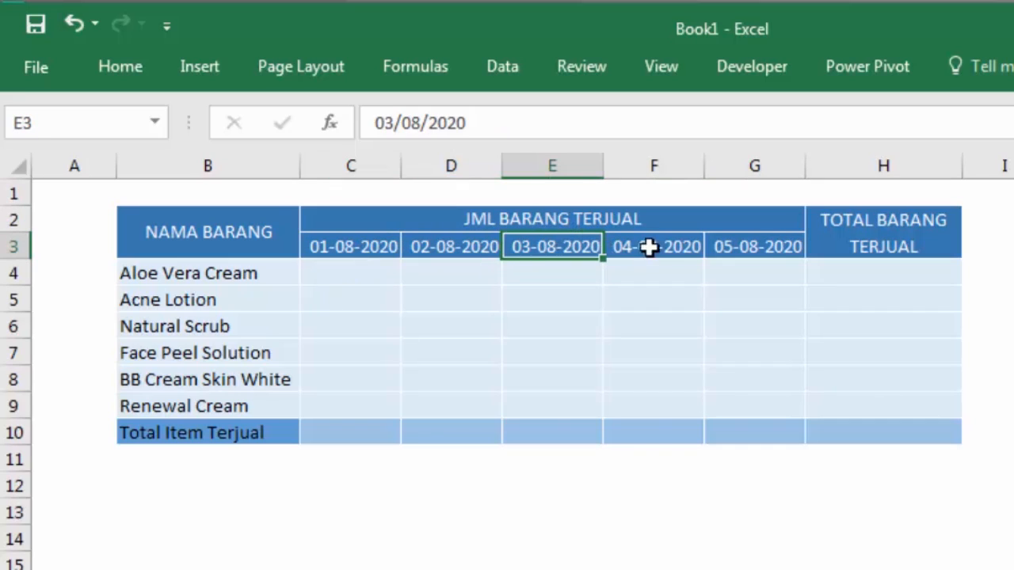
click(767, 248)
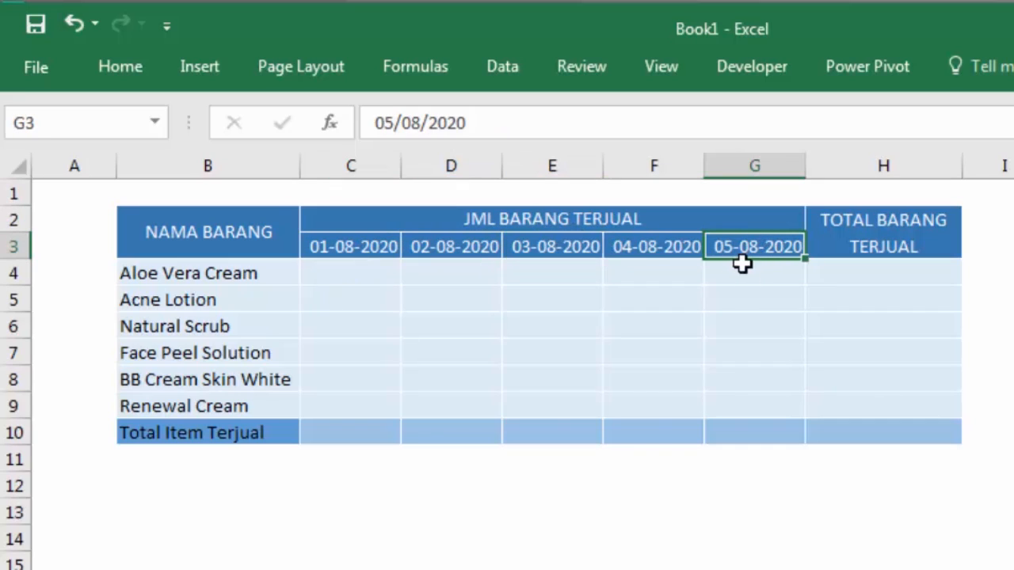
click(876, 233)
click(826, 293)
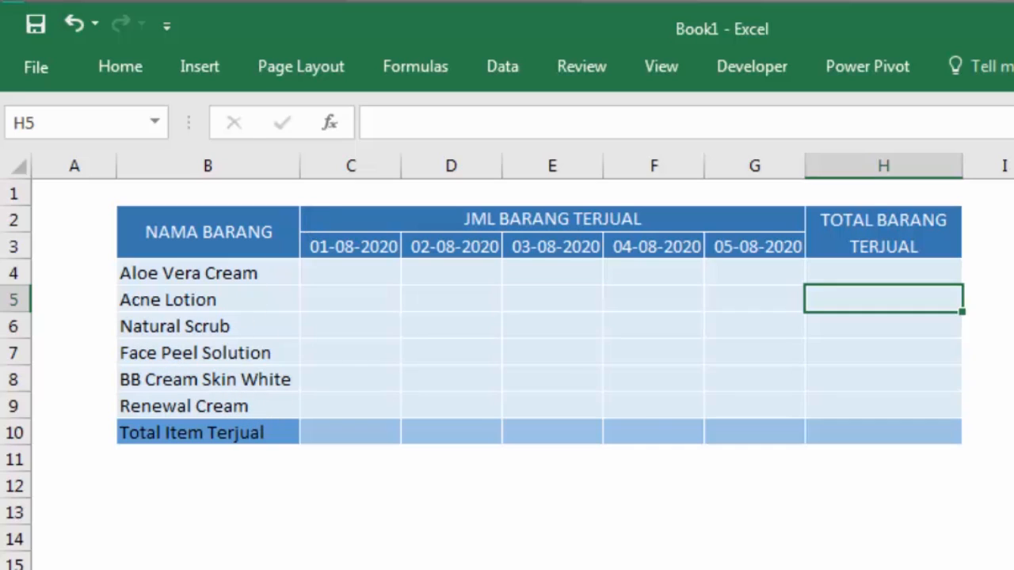
key(ctrl+Page_Up)
key(ctrl+Page_Down)
Step: Search for the COUNTIFS function and insert it in Sheet2 cell C4, for Aloe Vera Cream on 01-08-2020
click(326, 274)
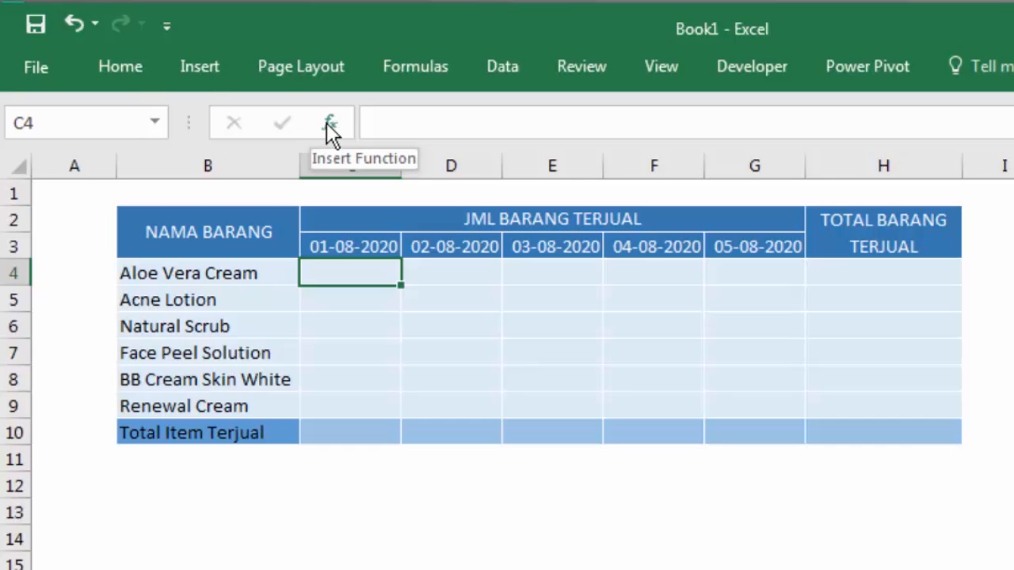
click(351, 321)
click(339, 275)
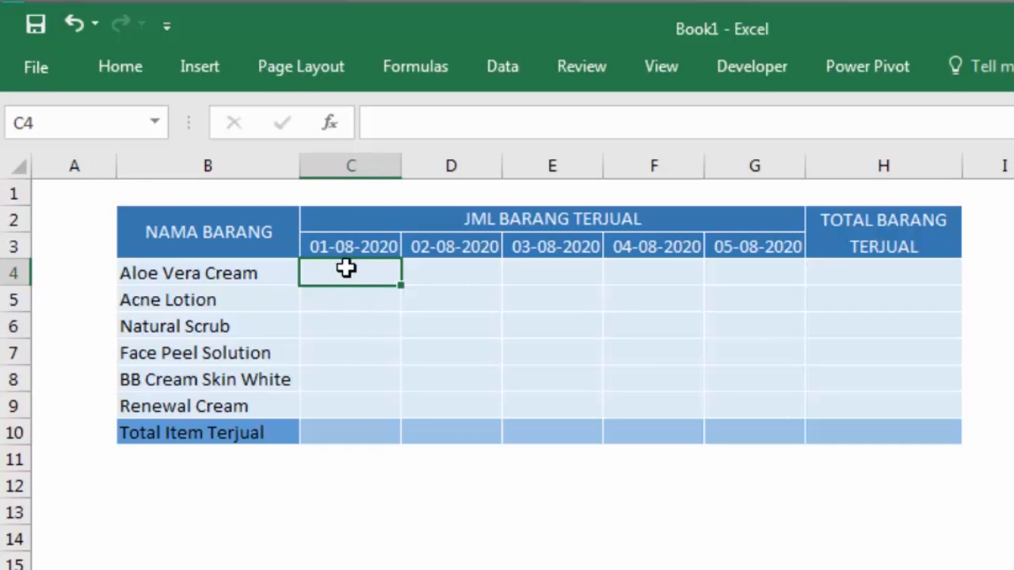
click(328, 124)
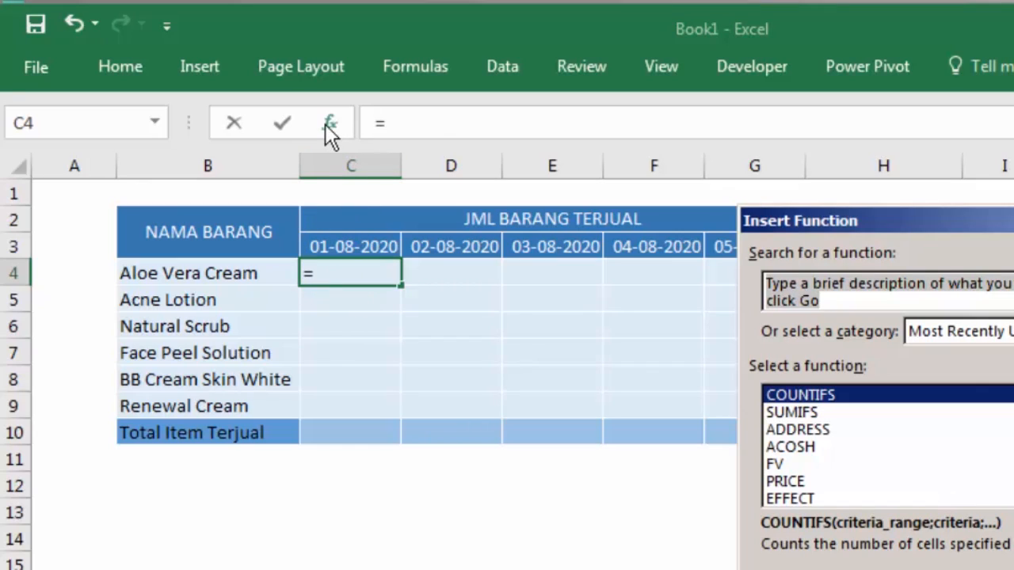
drag(820, 221, 548, 231)
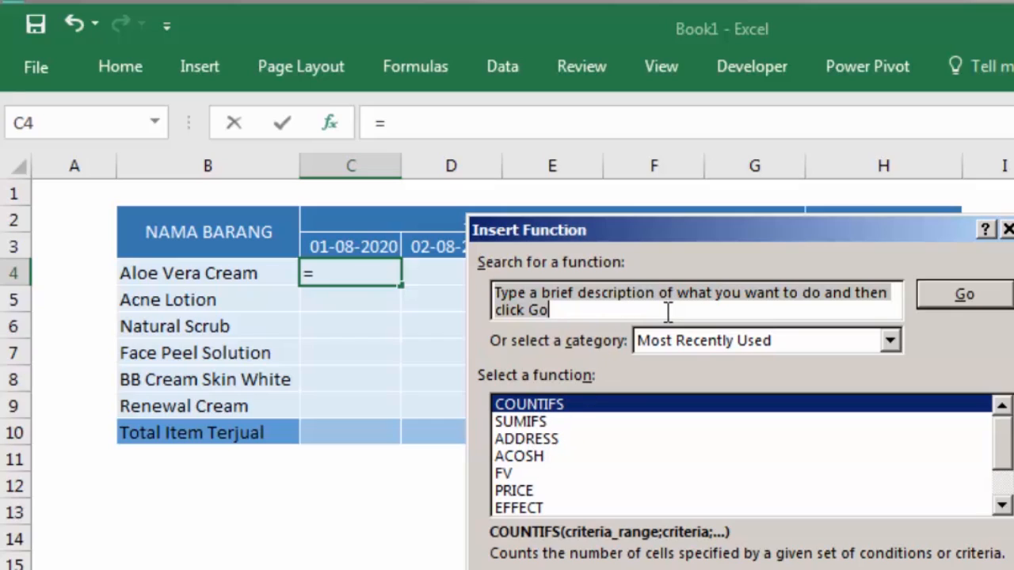
text(COUNTIFS)
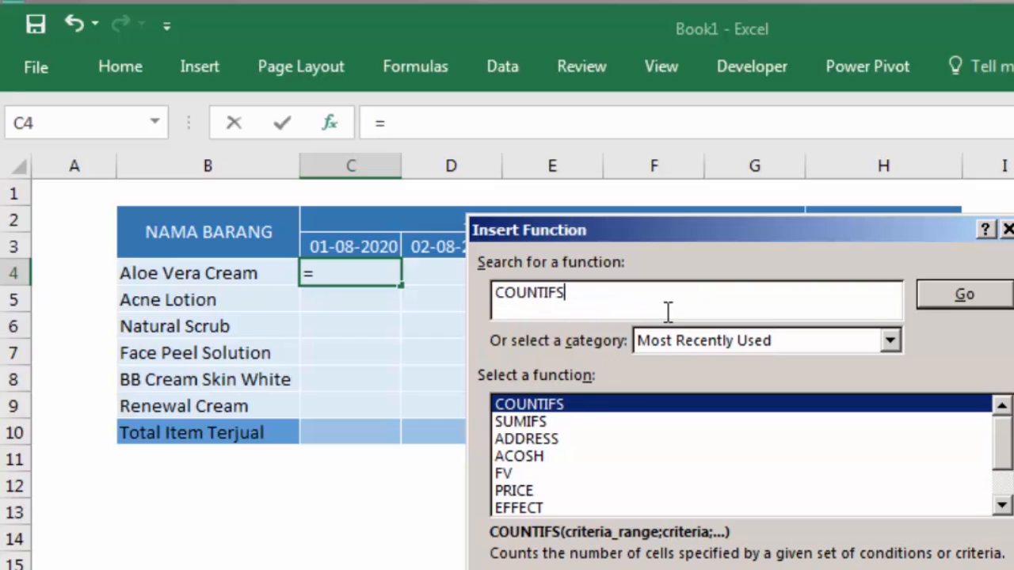
click(990, 296)
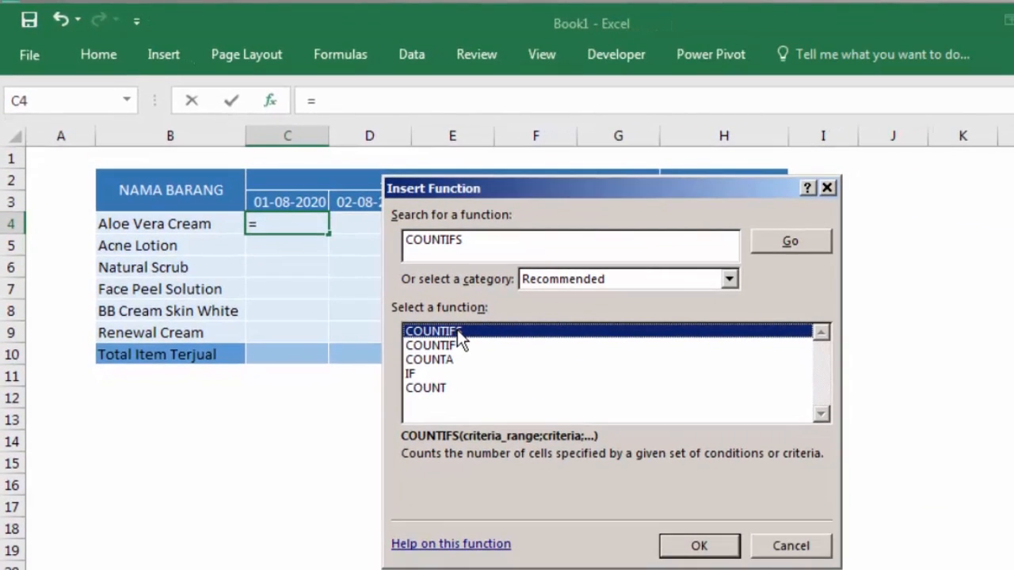
click(700, 547)
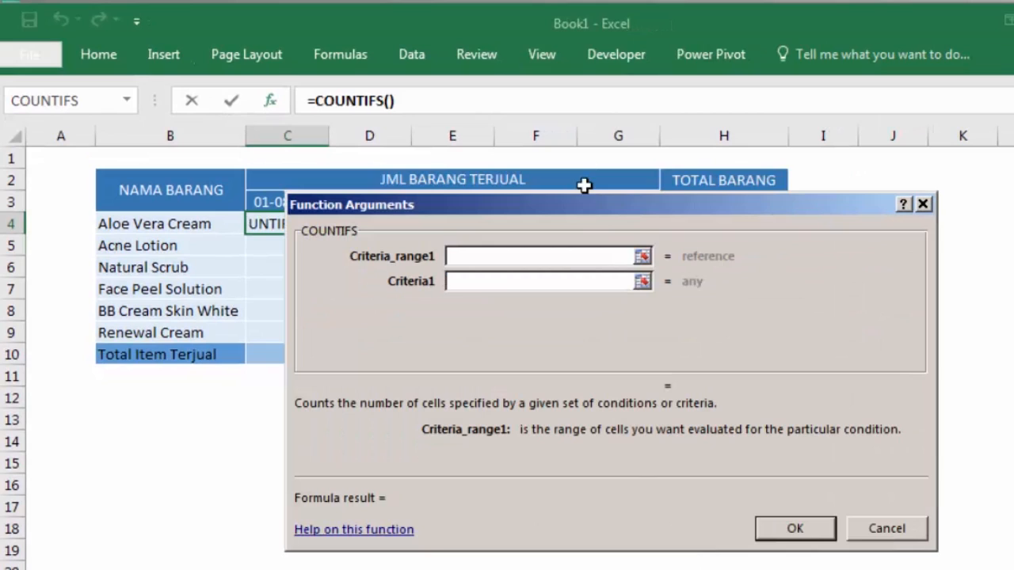
Step: Set the COUNTIFS Criteria_range1 to the absolute item-name range Sheet1!$B$3:$B$25 and Criteria1 to Sheet2 cell B4
drag(564, 202, 620, 231)
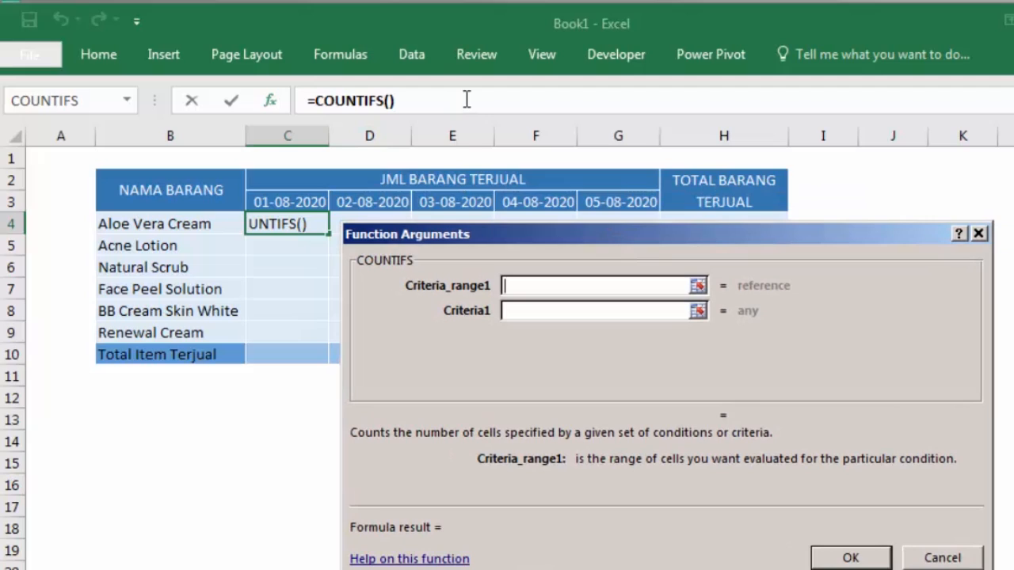
drag(551, 234, 571, 207)
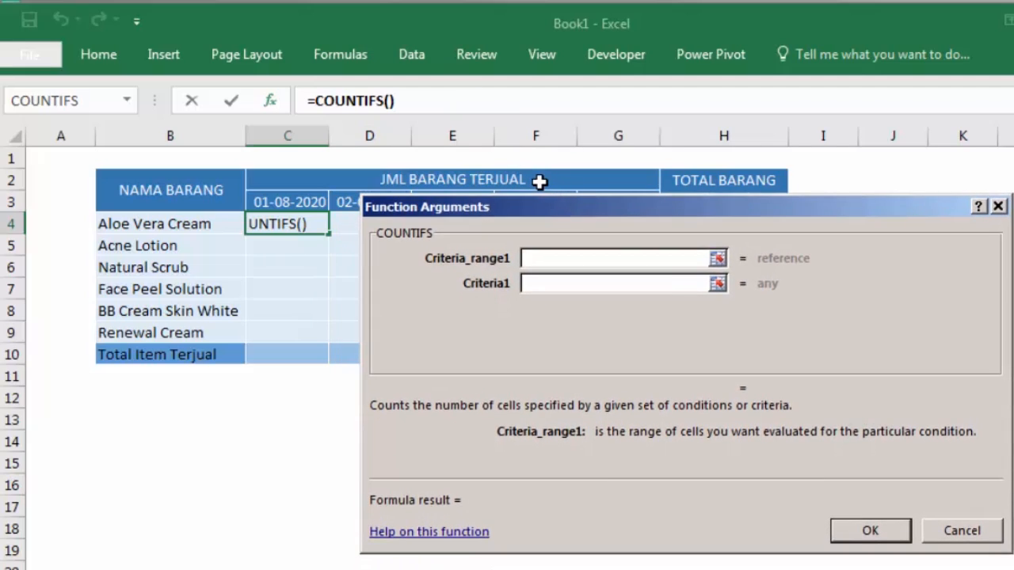
drag(554, 204, 543, 205)
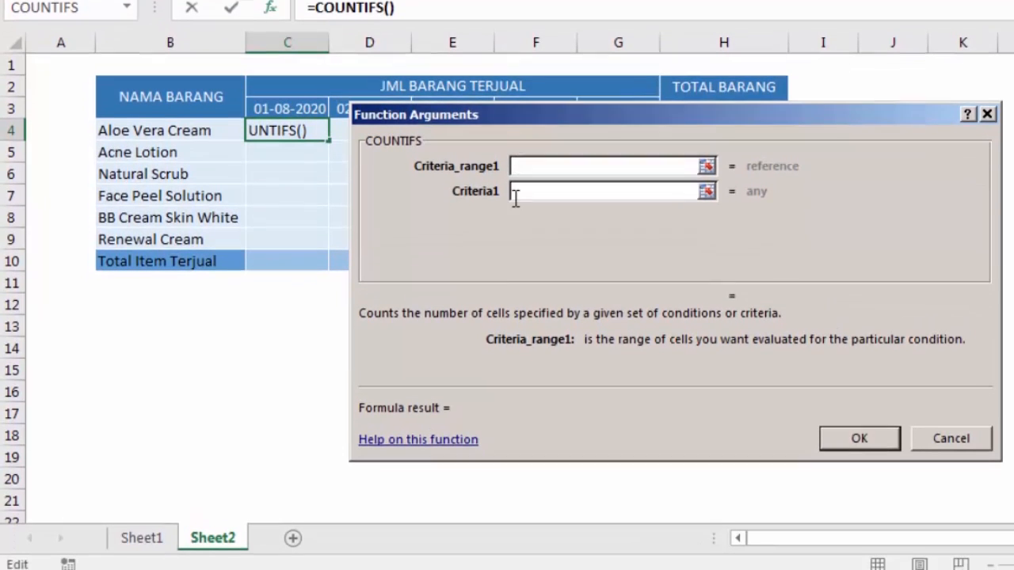
click(137, 537)
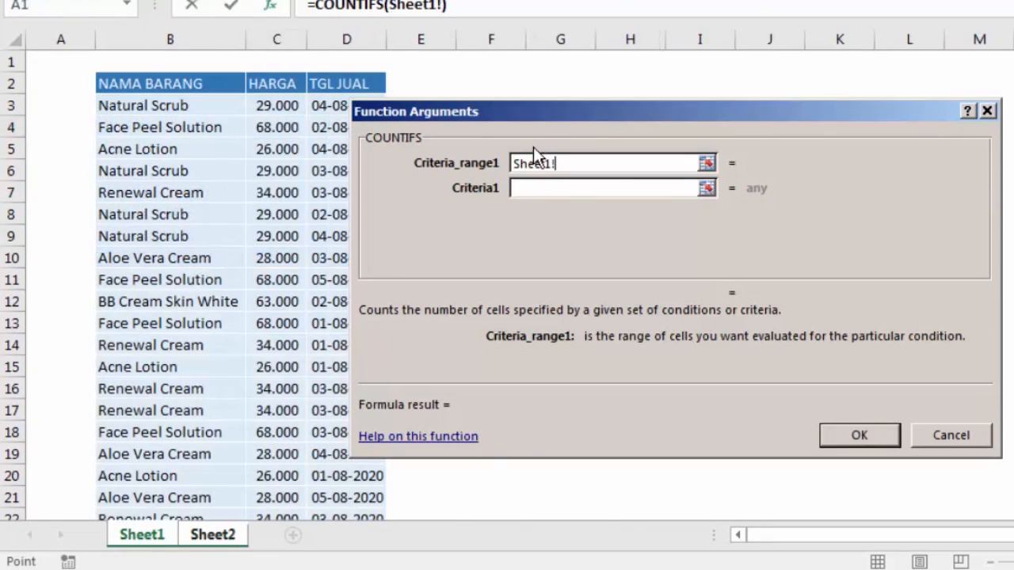
drag(536, 109, 594, 57)
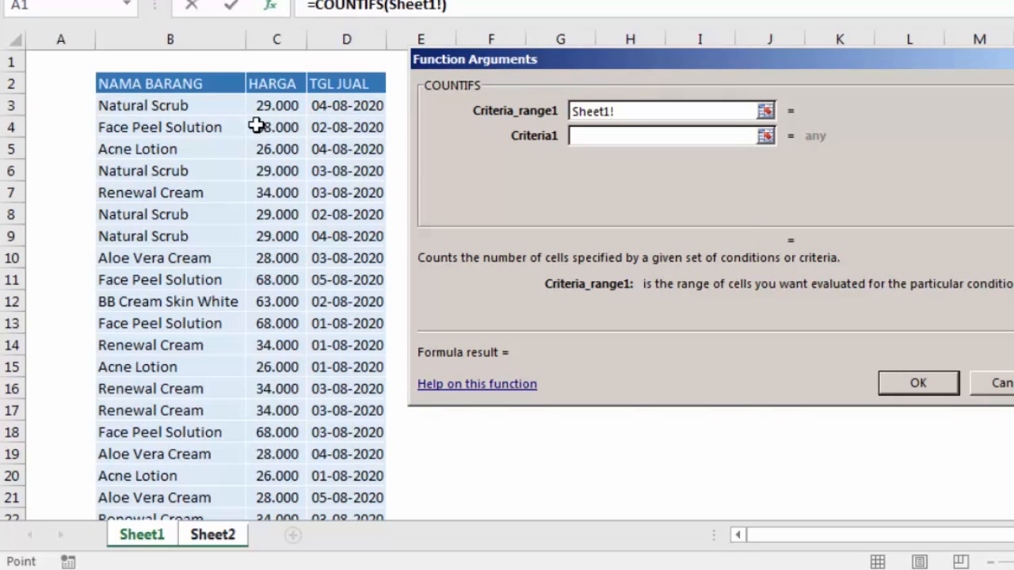
click(197, 105)
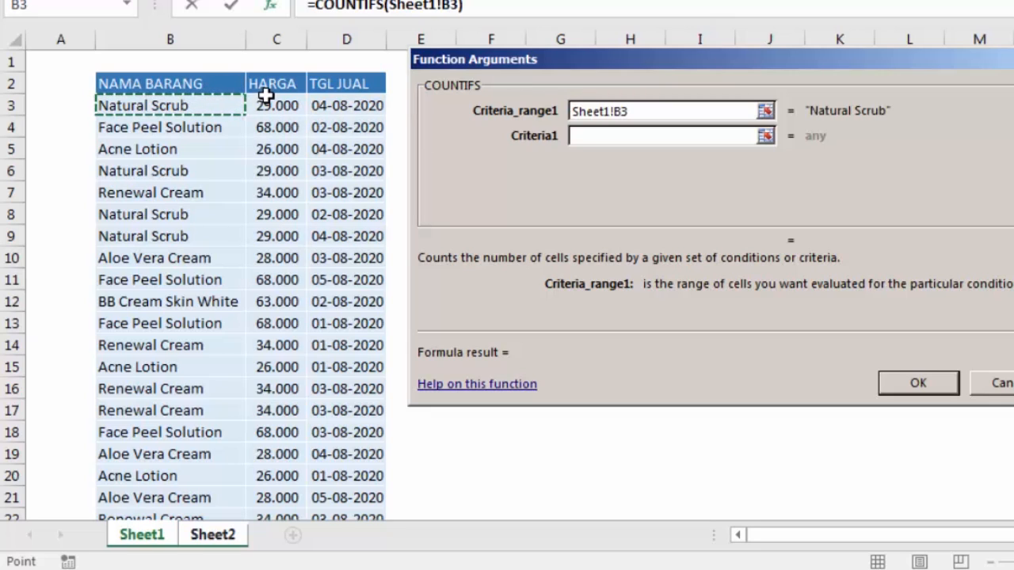
drag(233, 100, 210, 478)
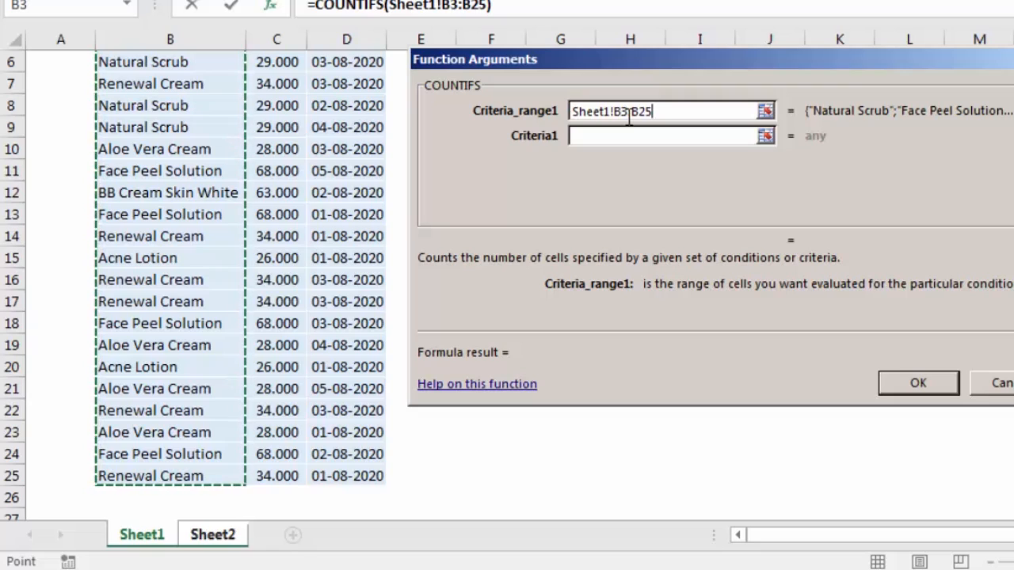
key(F4)
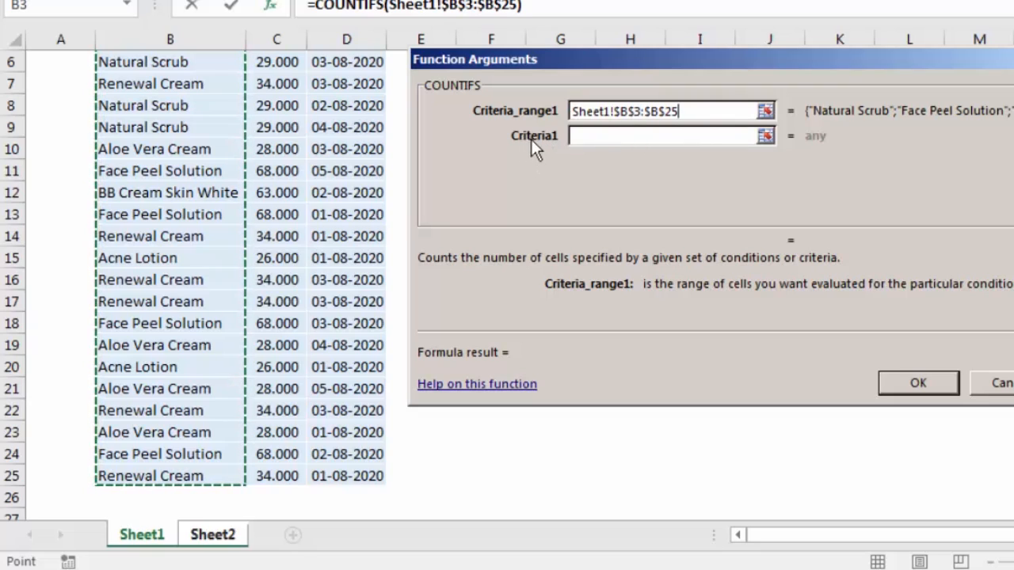
click(586, 136)
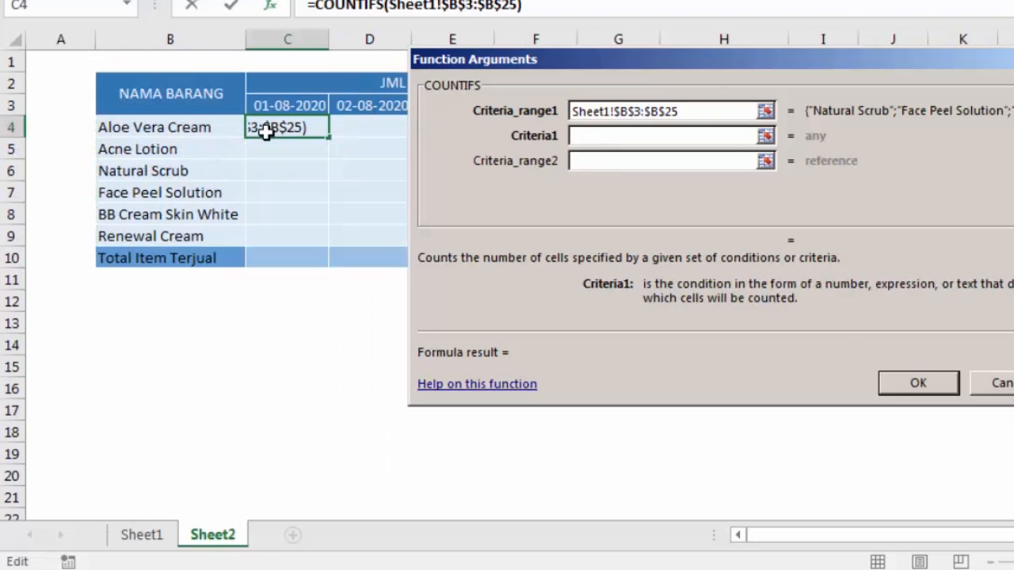
click(209, 128)
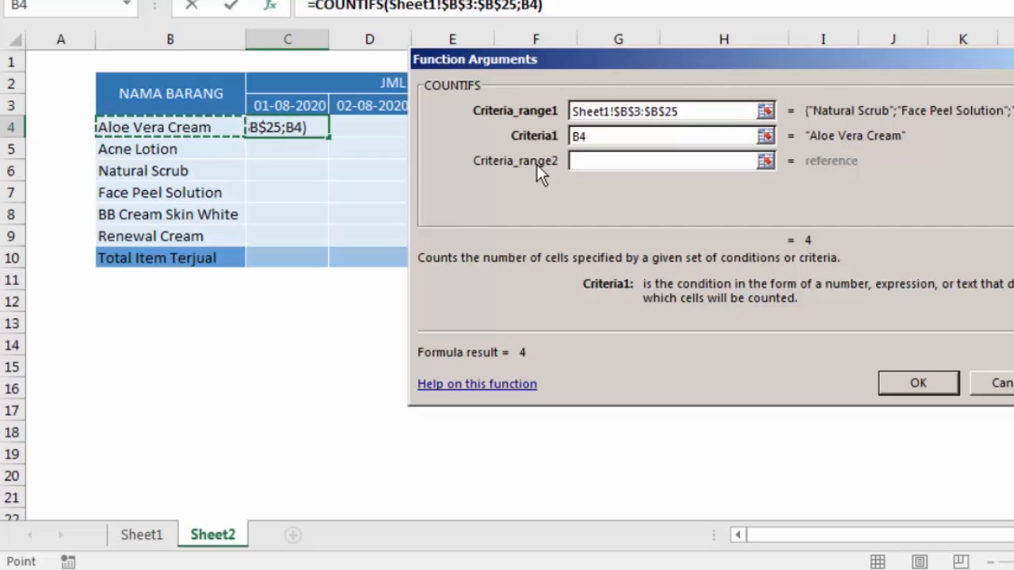
Step: Set the COUNTIFS Criteria_range2 to the absolute sale-date range Sheet1!$D$3:$D$25
click(575, 162)
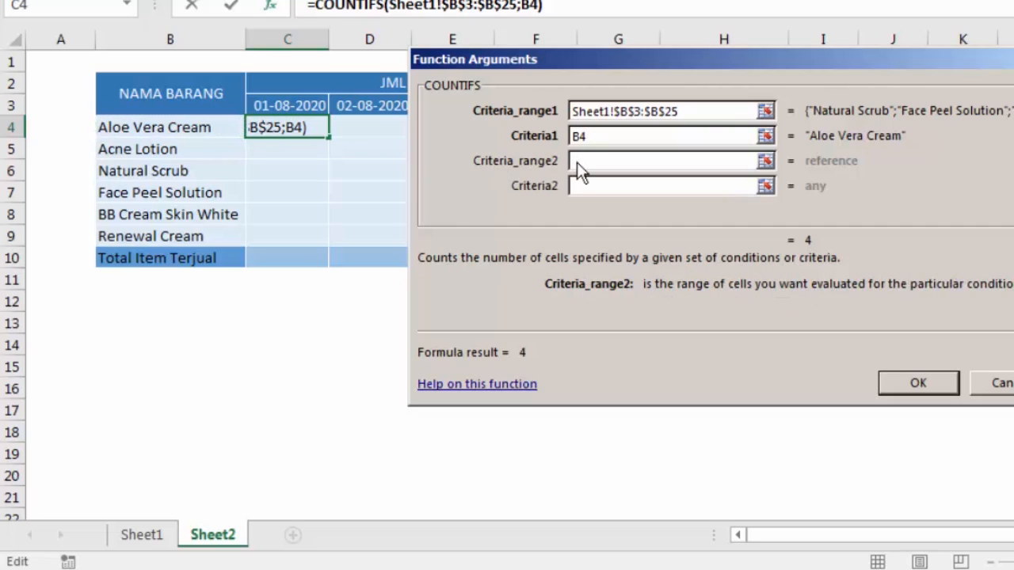
click(142, 535)
scroll(346, 147, up, 2)
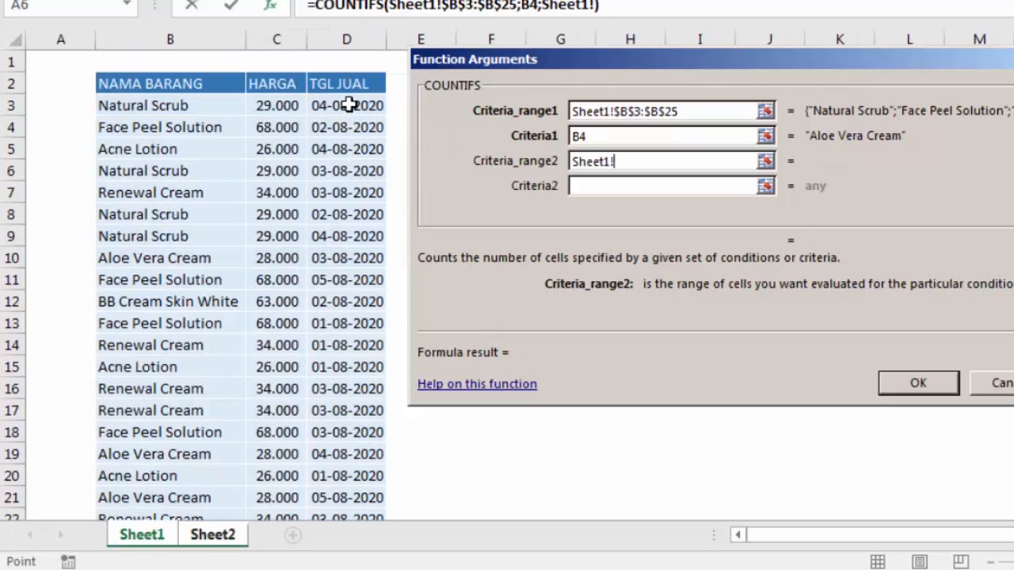
drag(350, 105, 362, 479)
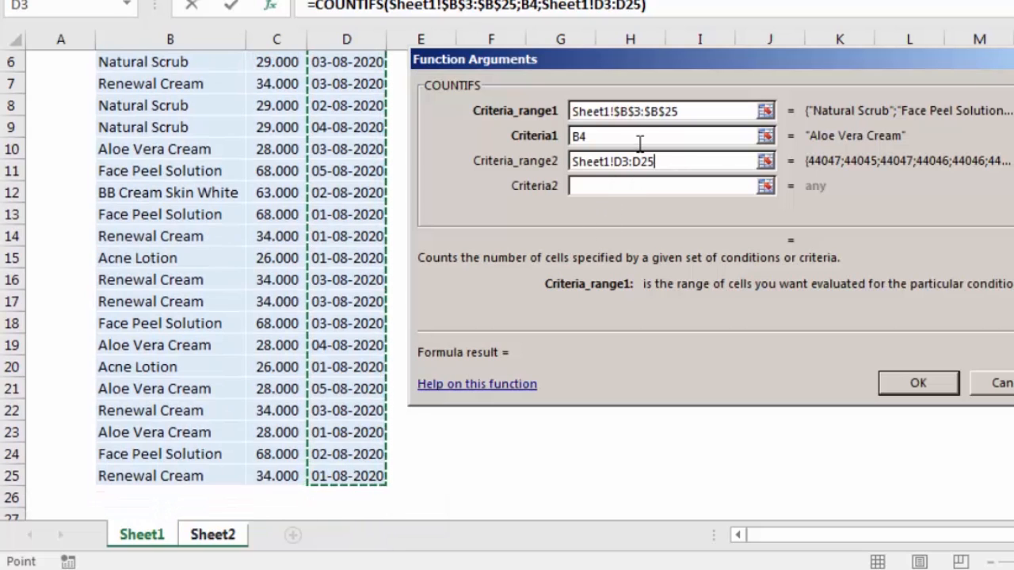
key(F4)
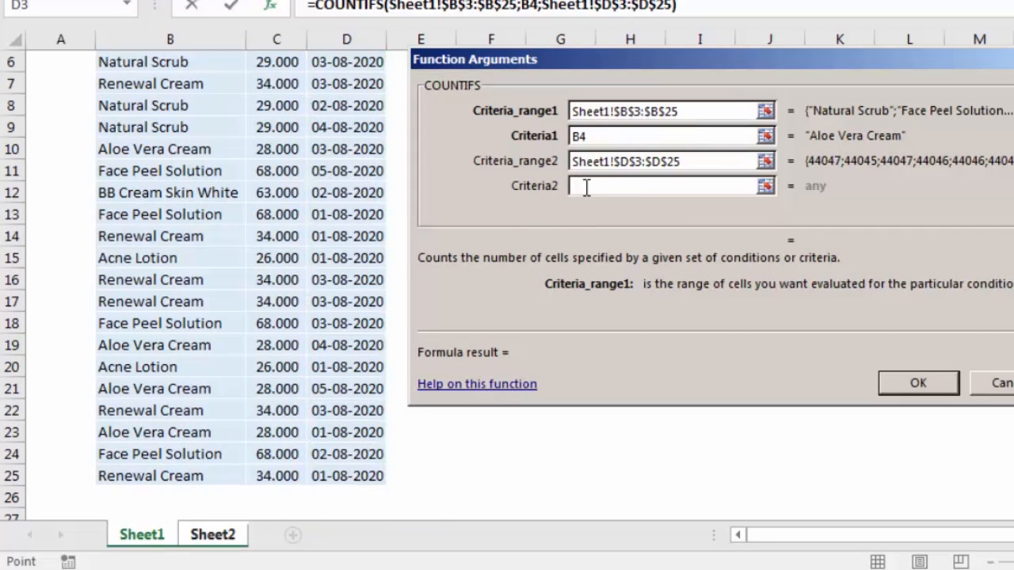
Step: Set the COUNTIFS Criteria2 to the Sheet2 date cell C3 and confirm the formula in C4
click(584, 185)
click(301, 101)
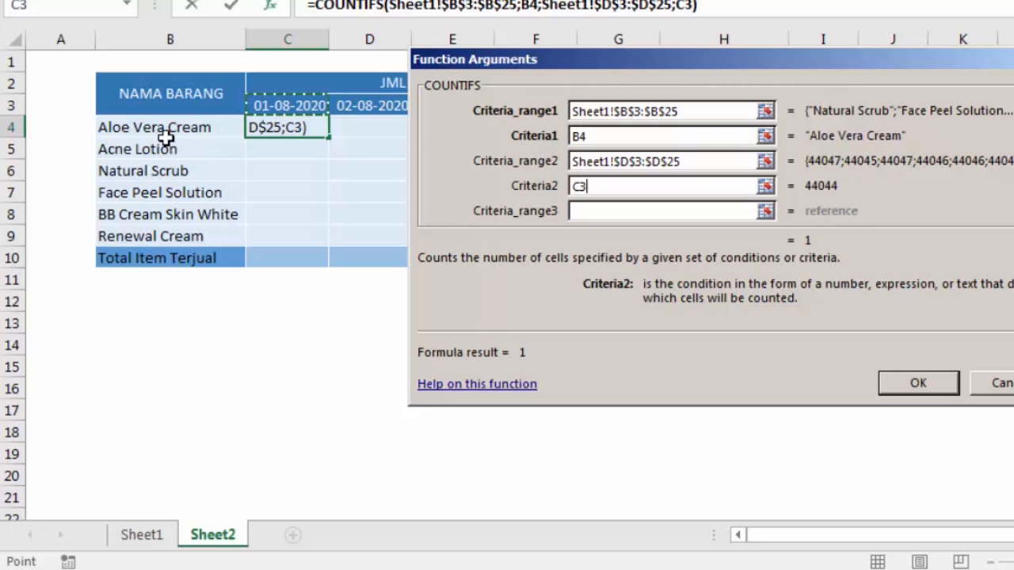
click(928, 378)
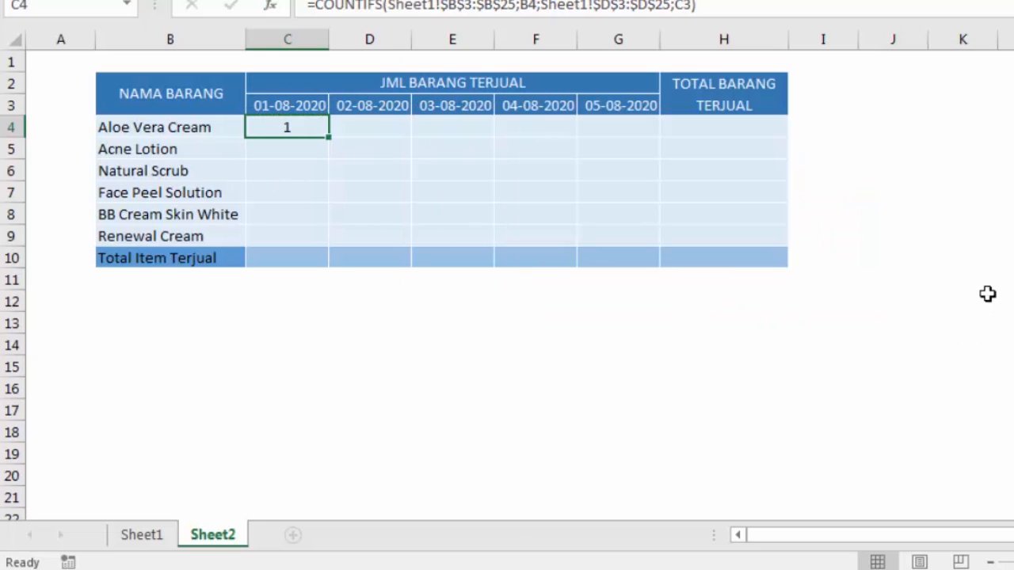
click(986, 298)
click(314, 129)
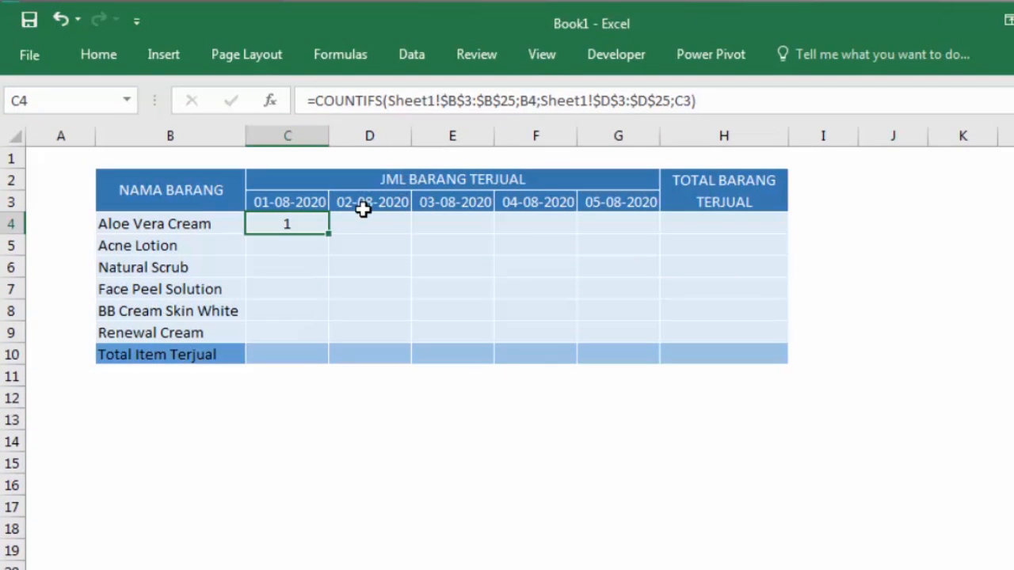
Step: Fill the Aloe Vera Cream COUNTIFS formula from C4 across to G4 for the remaining dates
click(170, 225)
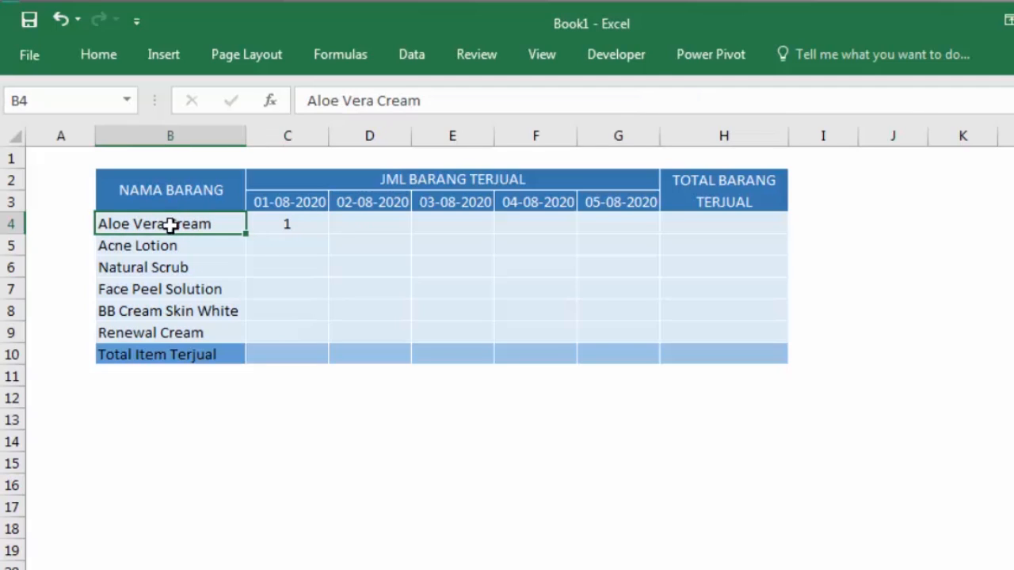
click(294, 199)
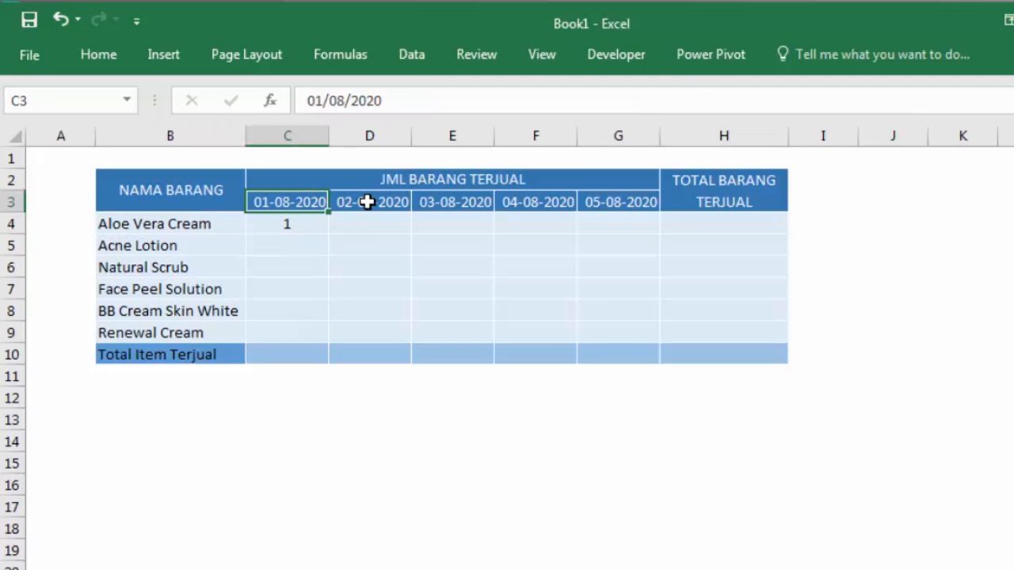
click(396, 198)
click(462, 182)
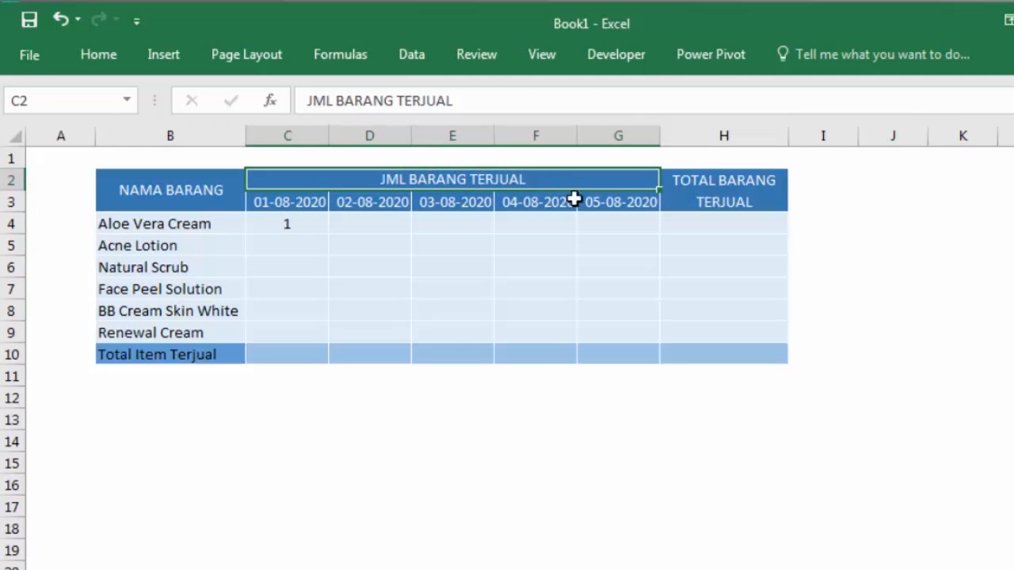
click(616, 201)
click(279, 229)
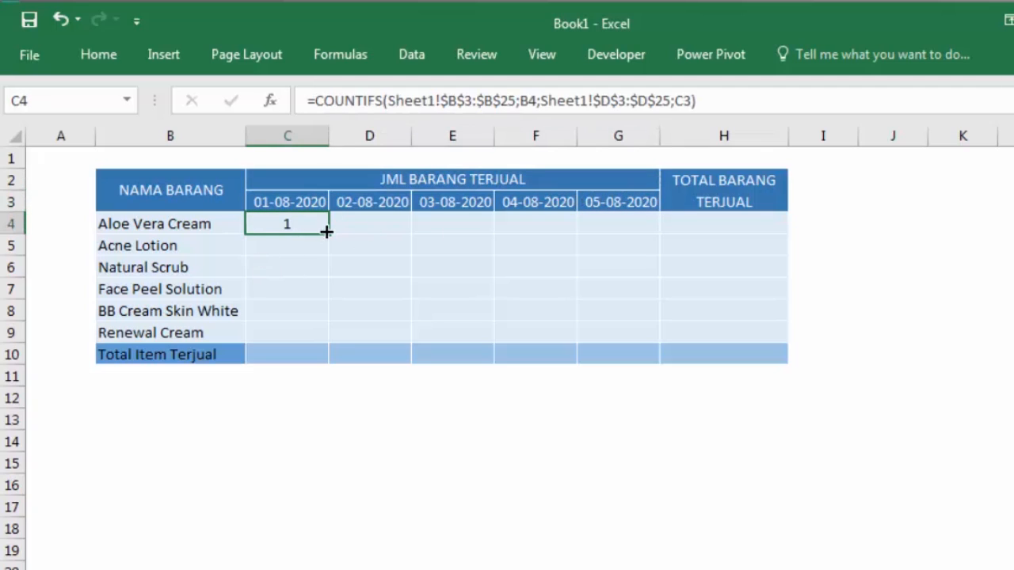
drag(413, 236, 629, 253)
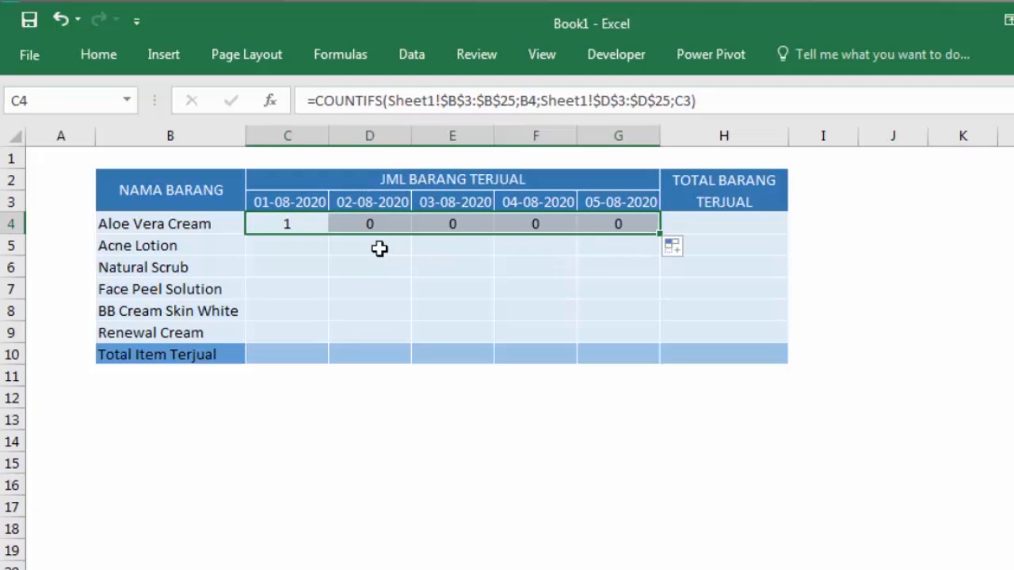
Step: Examine the criteria references in the copied COUNTIFS formulas in D4, E4 and F4
click(569, 245)
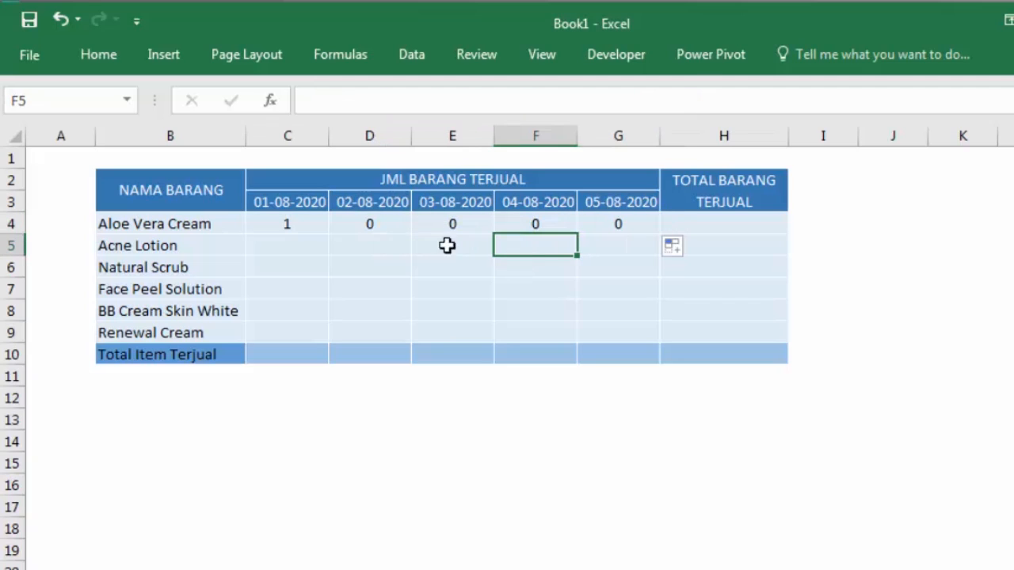
double_click(352, 224)
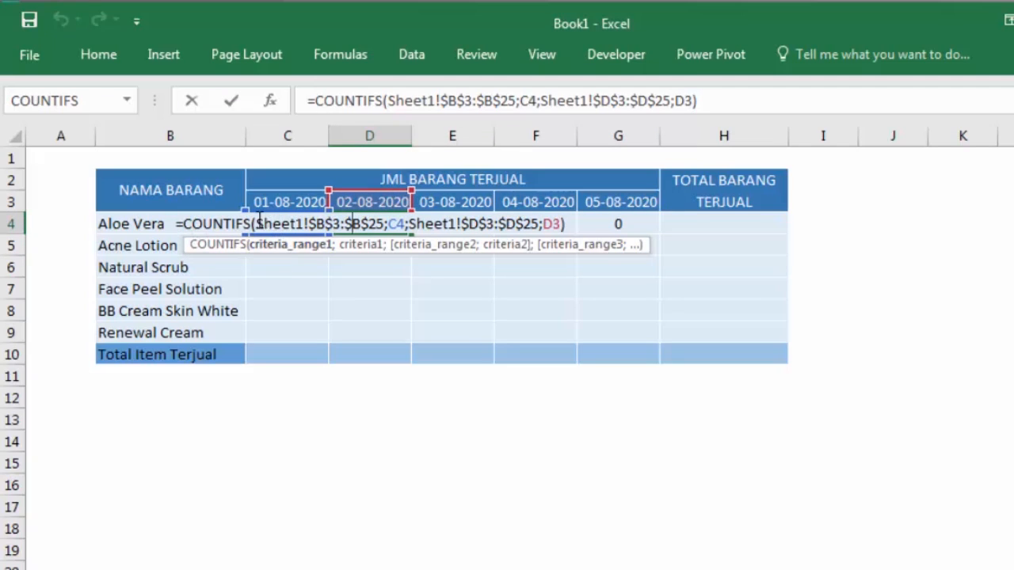
key(Escape)
double_click(432, 225)
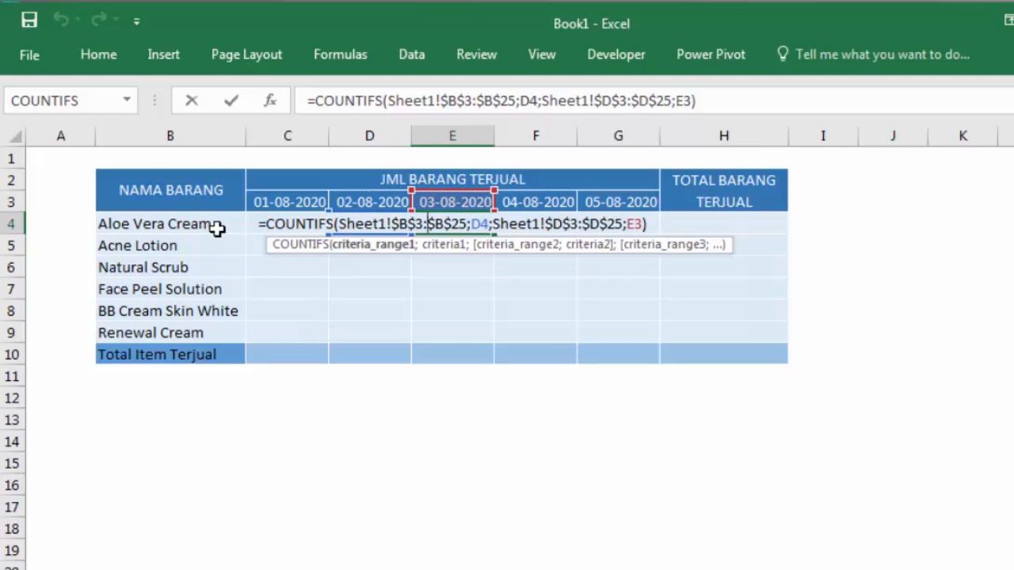
key(Escape)
double_click(520, 220)
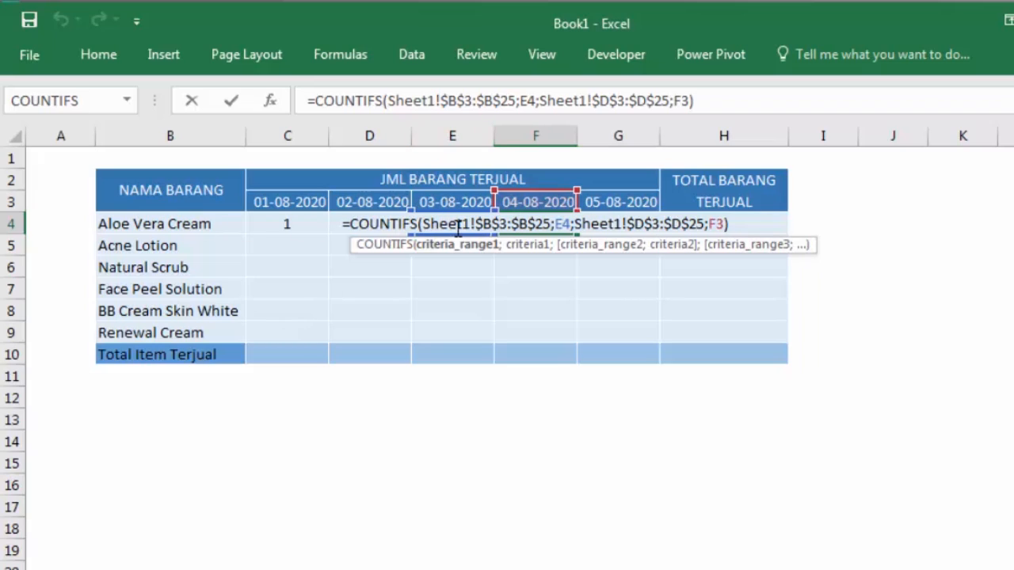
key(ctrl+Return)
Step: Clear the copied formulas from D4:G4
drag(362, 222, 597, 219)
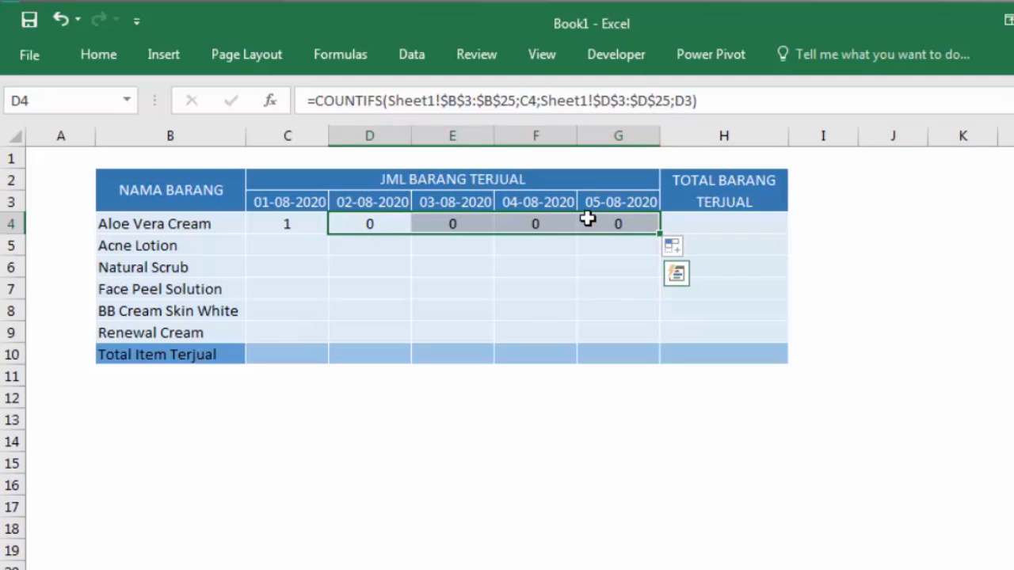
key(Delete)
click(453, 243)
Step: Reopen the COUNTIFS arguments of cell C4 and change Criteria1 to the column-locked reference $B4
click(293, 222)
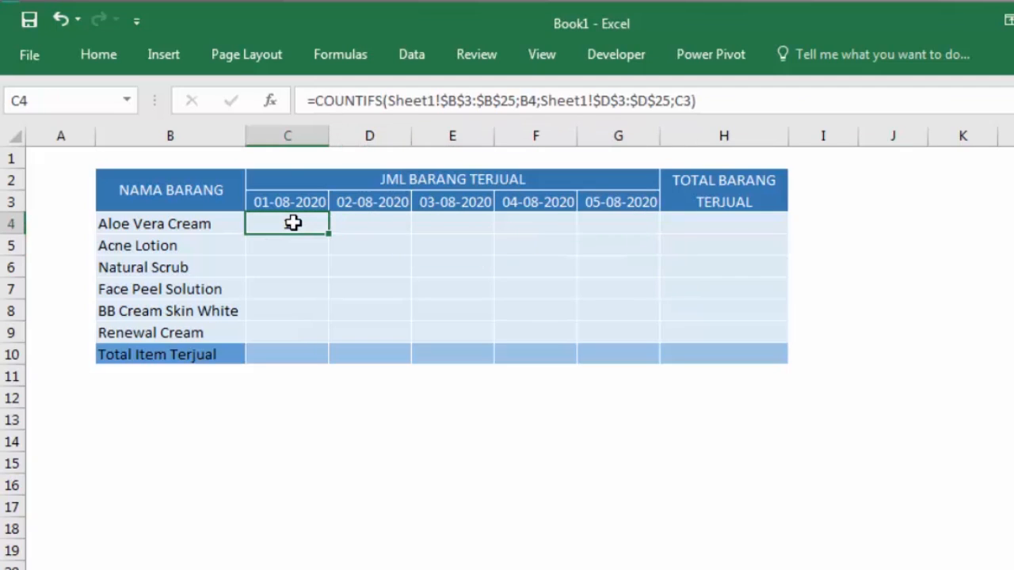
click(270, 101)
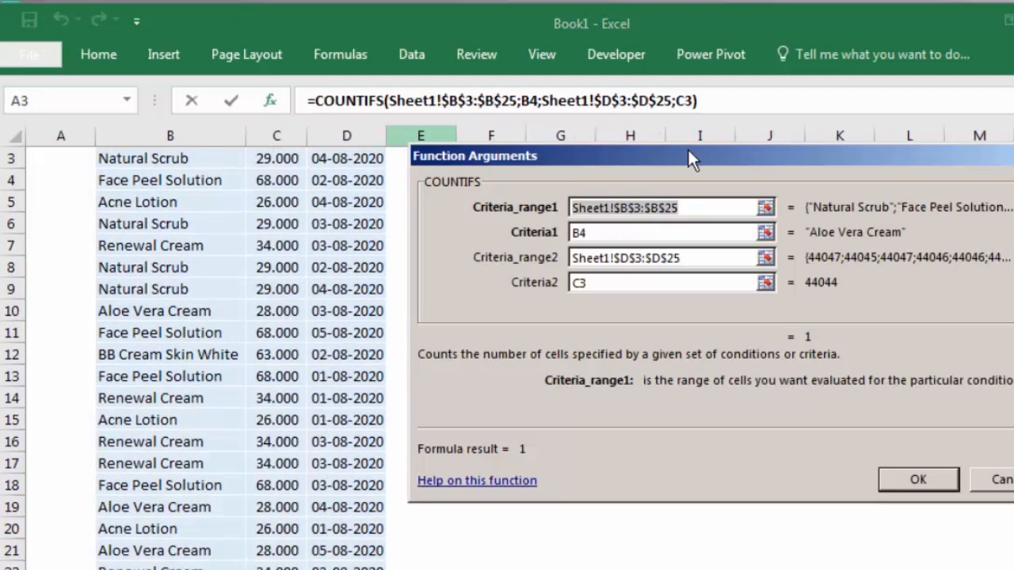
click(601, 233)
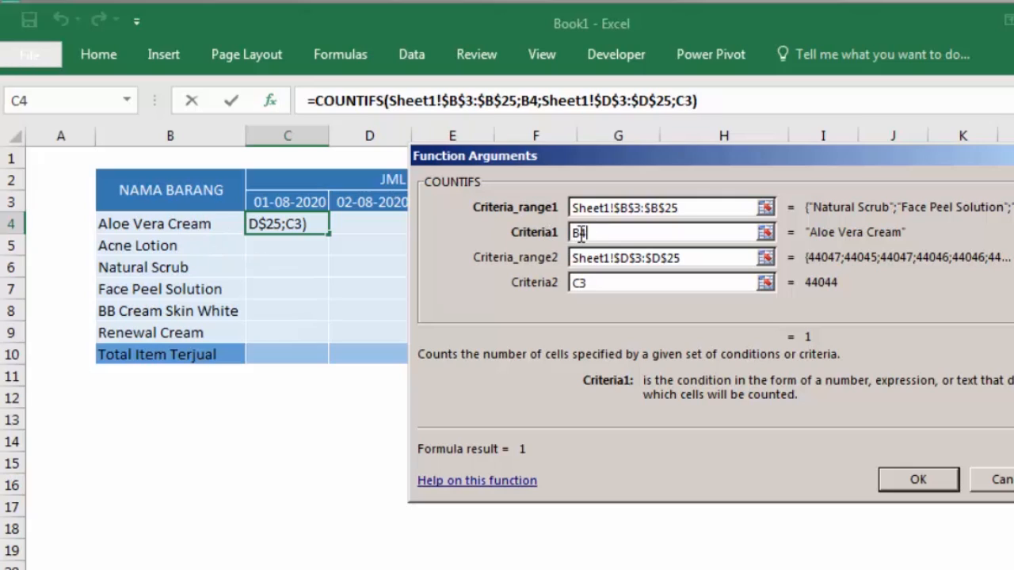
key(F4)
key(F4)
key(F4)
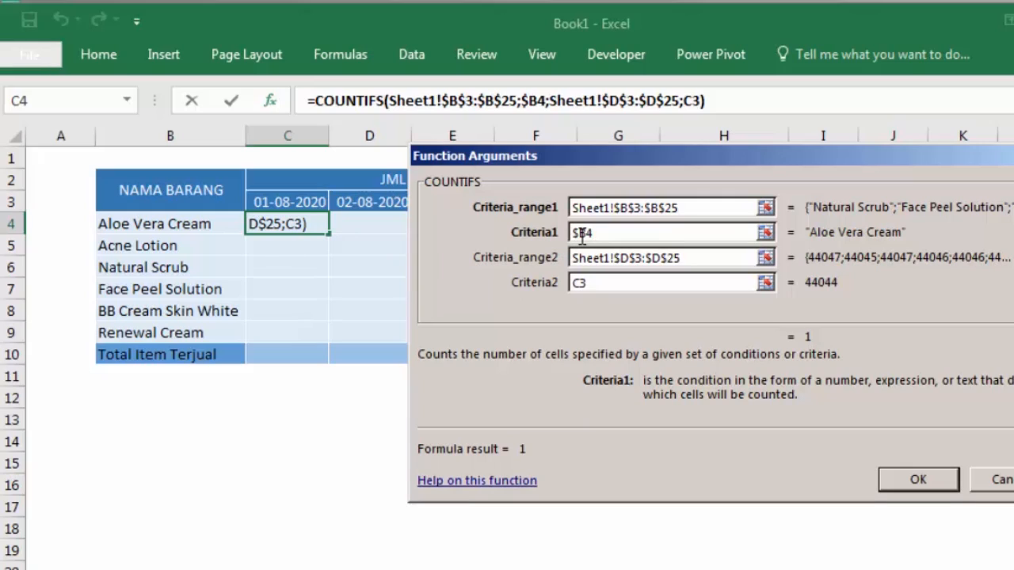
Step: Change Criteria2 to the row-locked date reference C$3 and confirm the COUNTIFS formula in C4
click(590, 283)
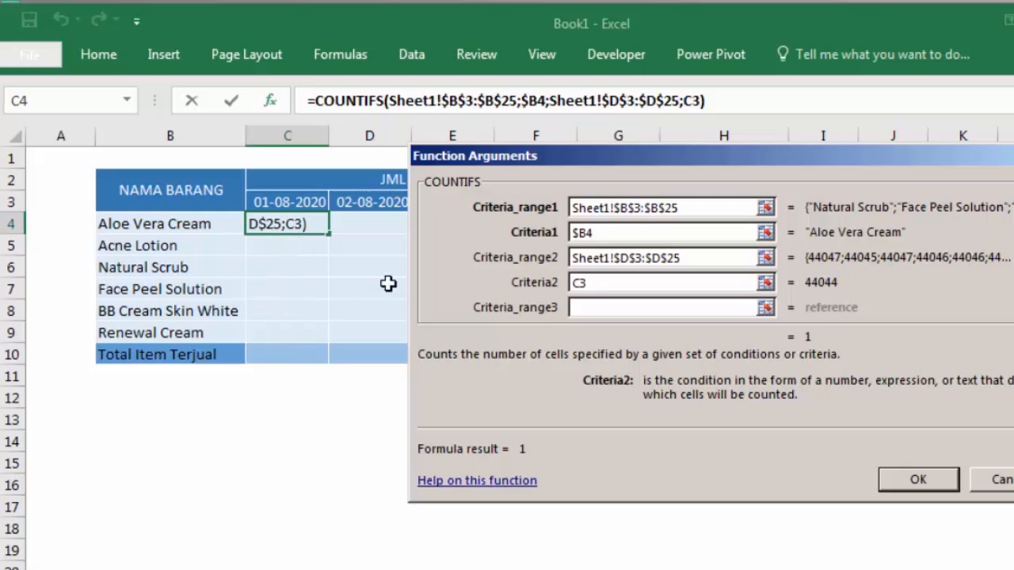
key(F4)
key(F4)
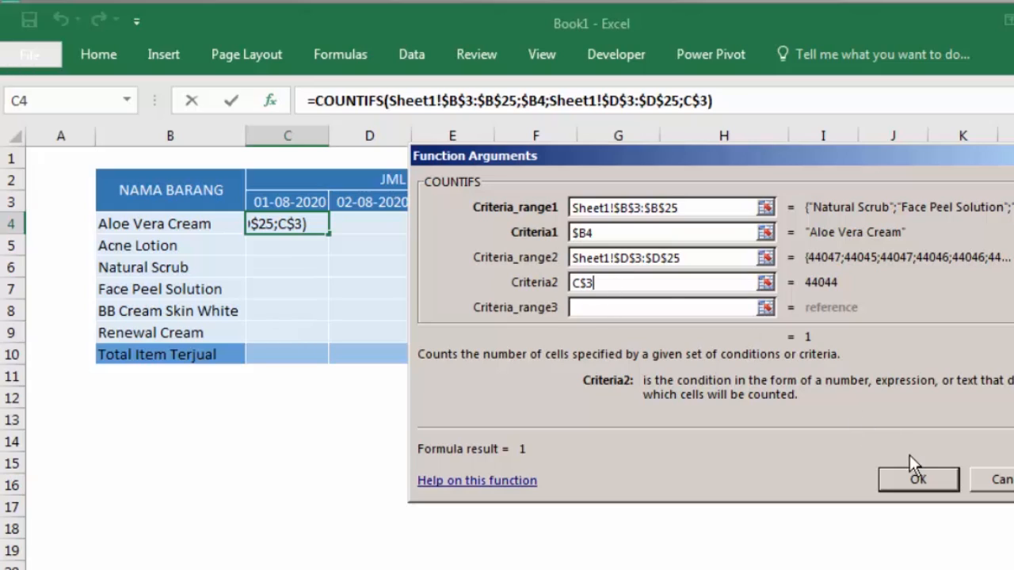
click(919, 479)
Step: Fill the C4 formula down to C9 and across to G9 for all products and dates
drag(330, 236, 356, 343)
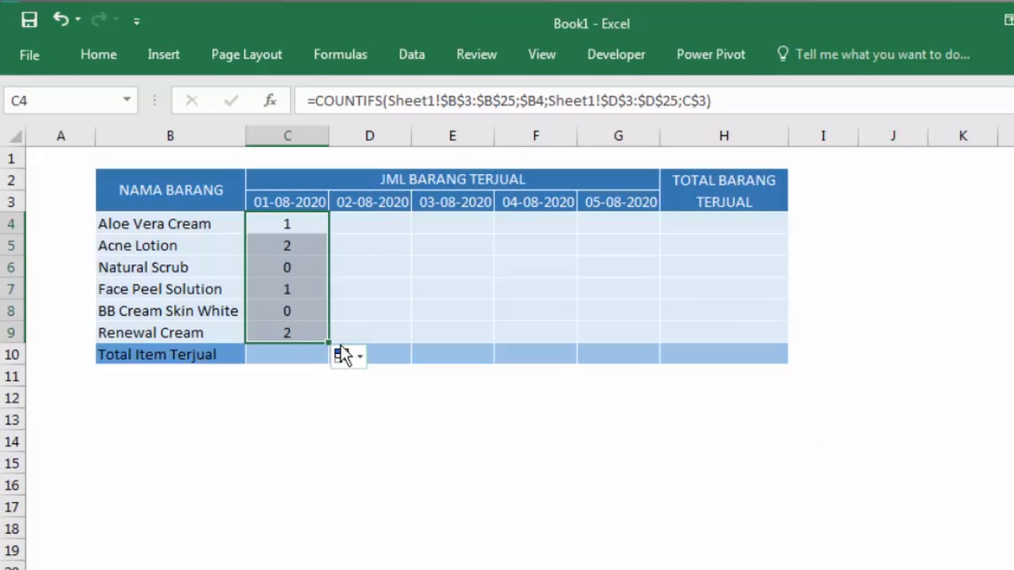
click(323, 335)
drag(295, 231, 628, 349)
click(580, 417)
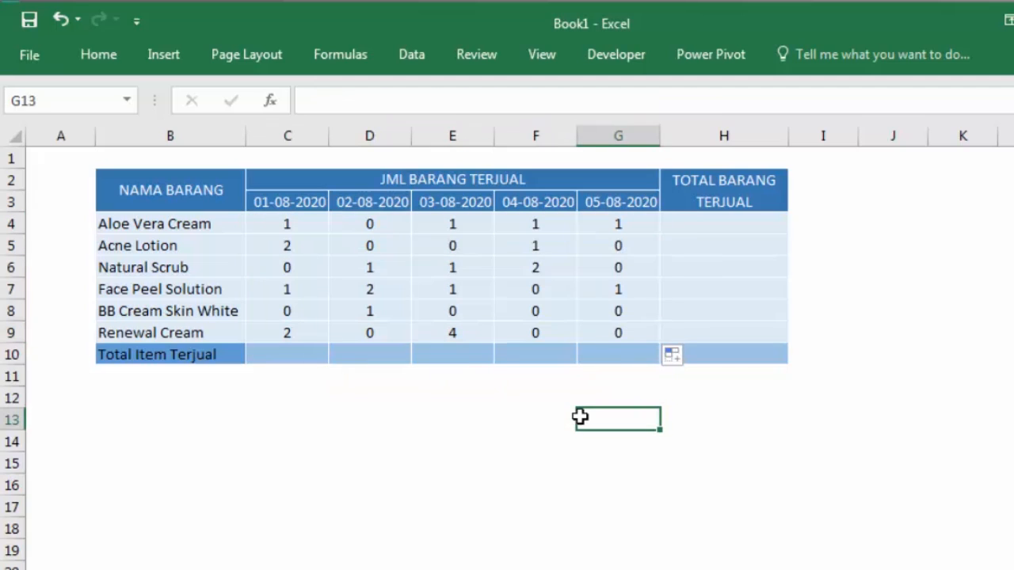
Step: Examine the filled COUNTIFS formulas in the summary table against their product names and dates
click(539, 378)
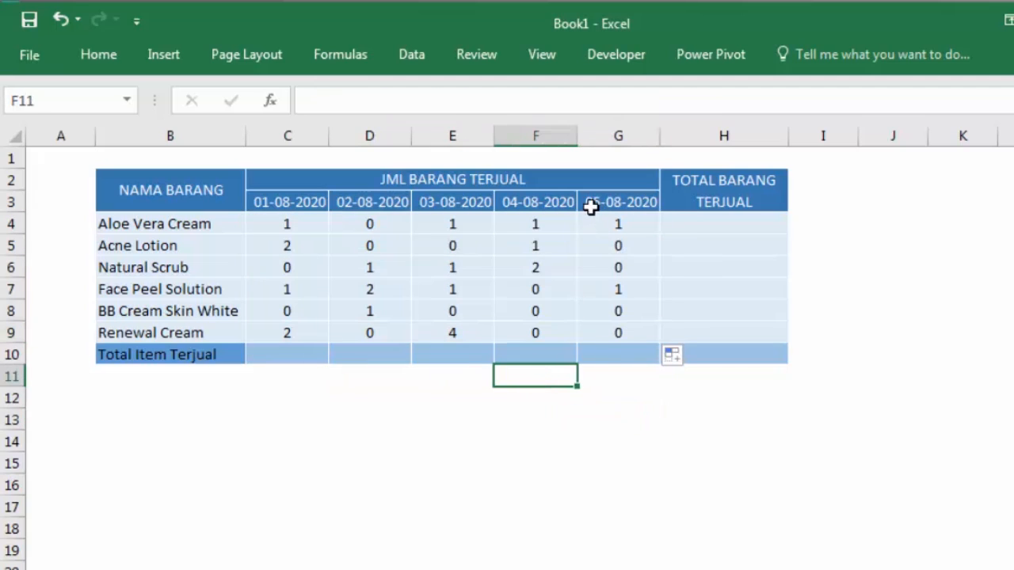
click(869, 229)
click(277, 250)
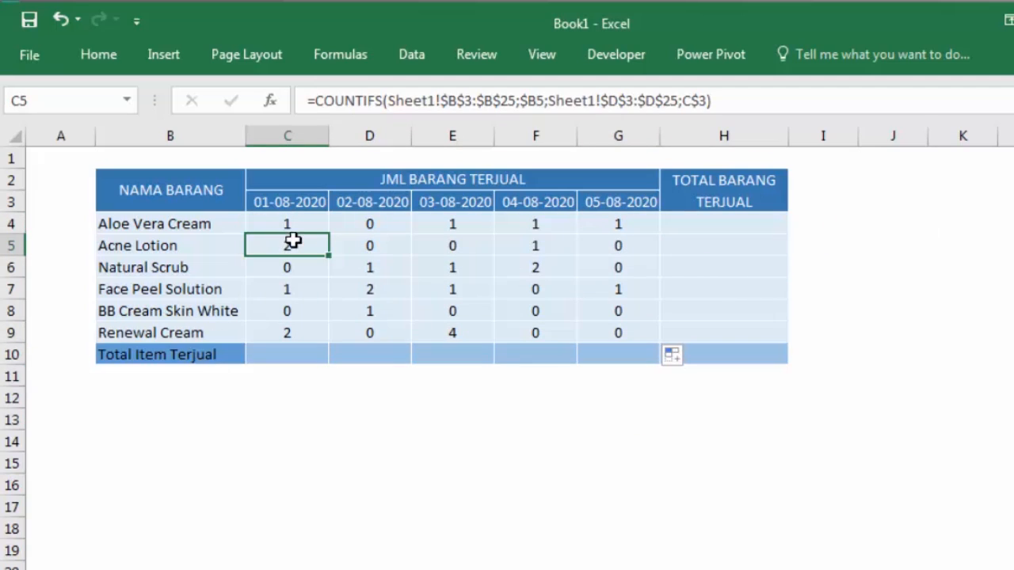
click(269, 221)
click(195, 229)
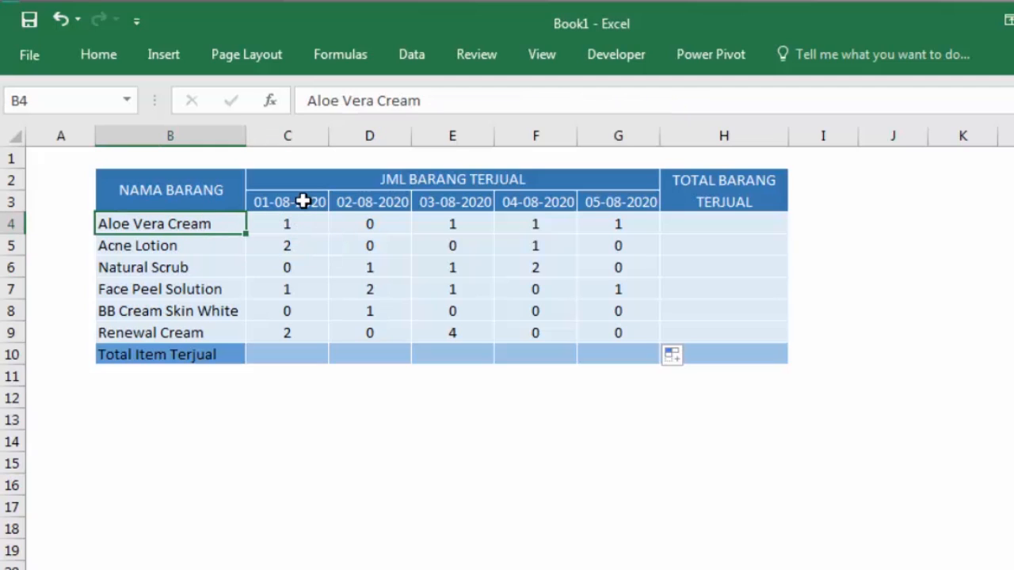
click(289, 236)
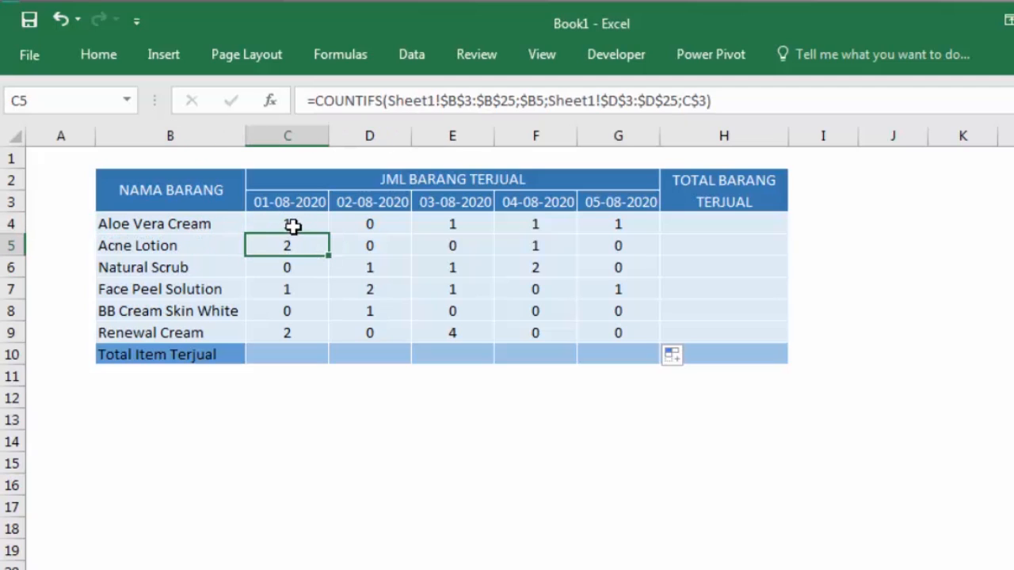
click(293, 226)
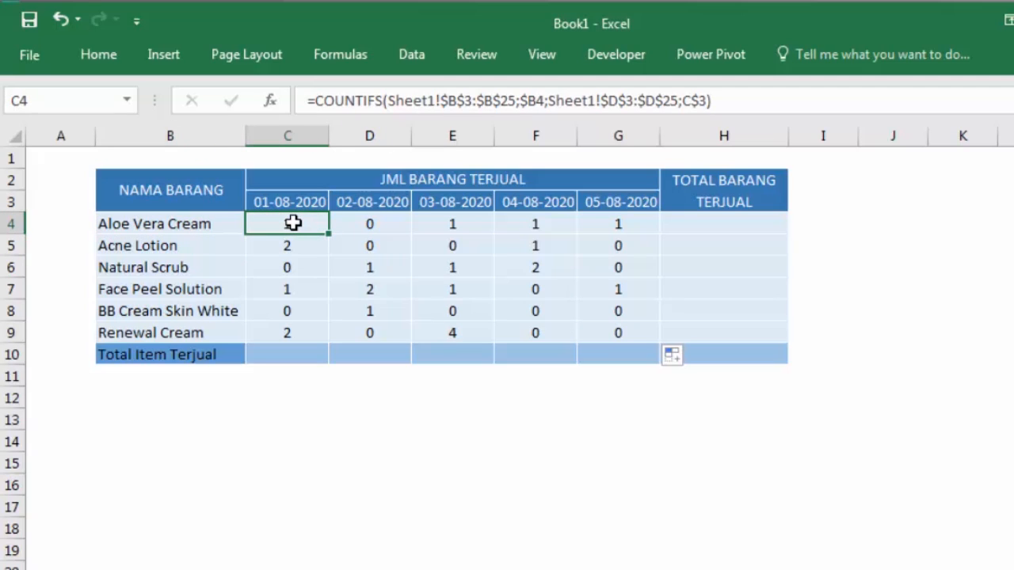
click(417, 285)
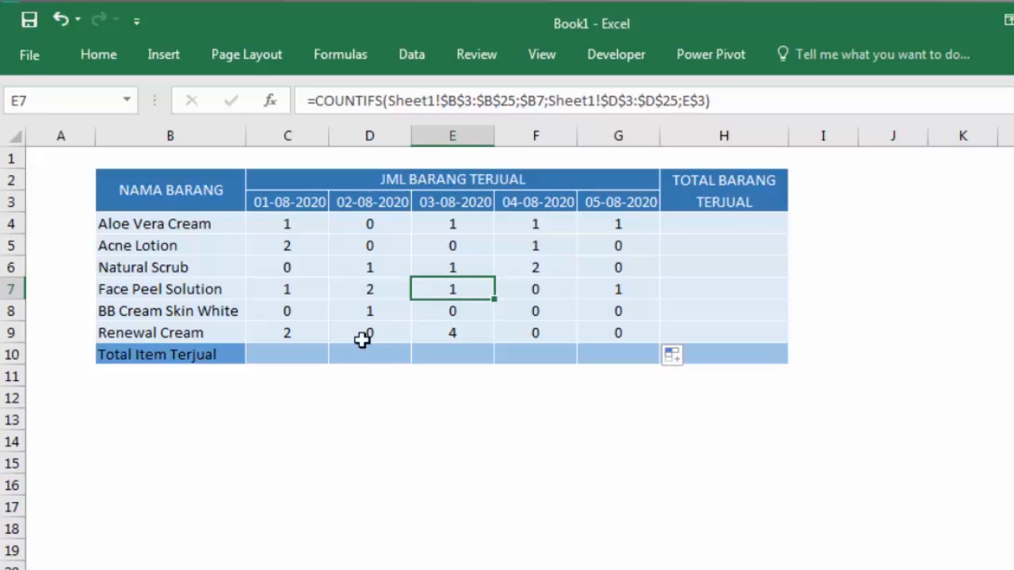
Step: Enter a SUM of C4:C9 in cell C10 of the Total Item Terjual row
click(309, 352)
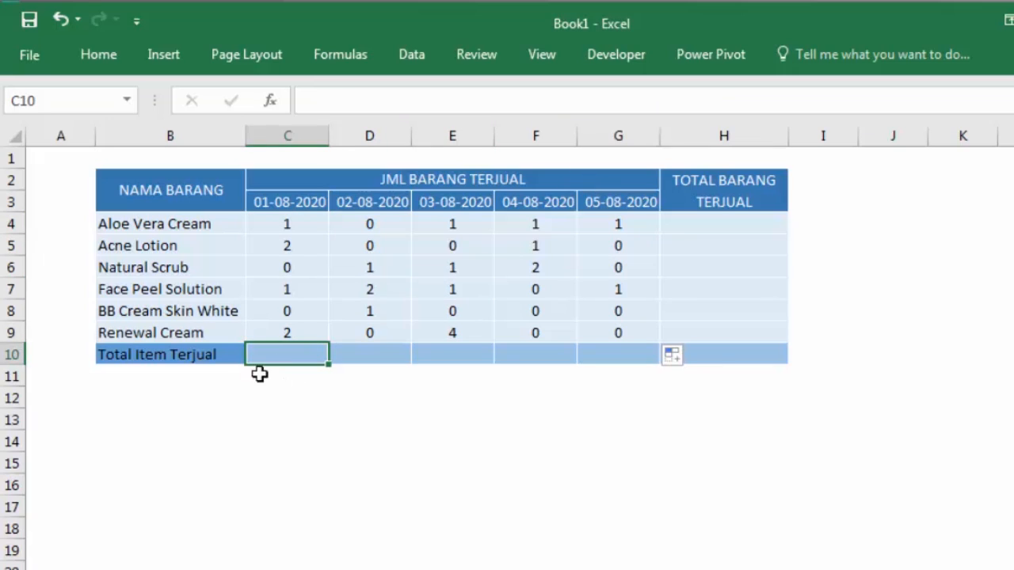
click(287, 396)
click(308, 351)
text(=SUM()
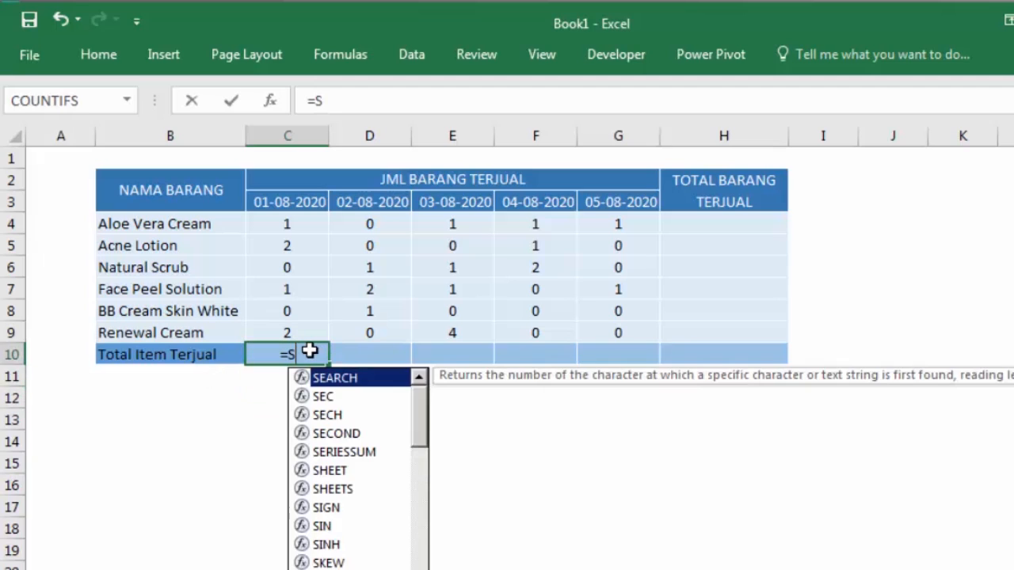
key(Up)
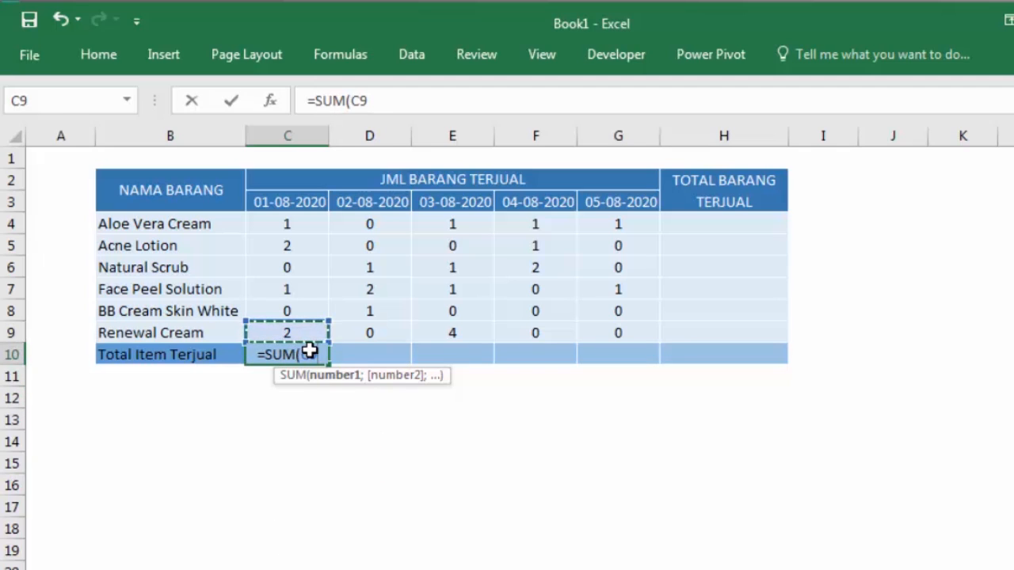
key(ctrl+shift+Up)
key(shift+Down)
key(shift+Down)
key(shift+Left)
key(shift+Left)
key(shift+Left)
key(shift+Left)
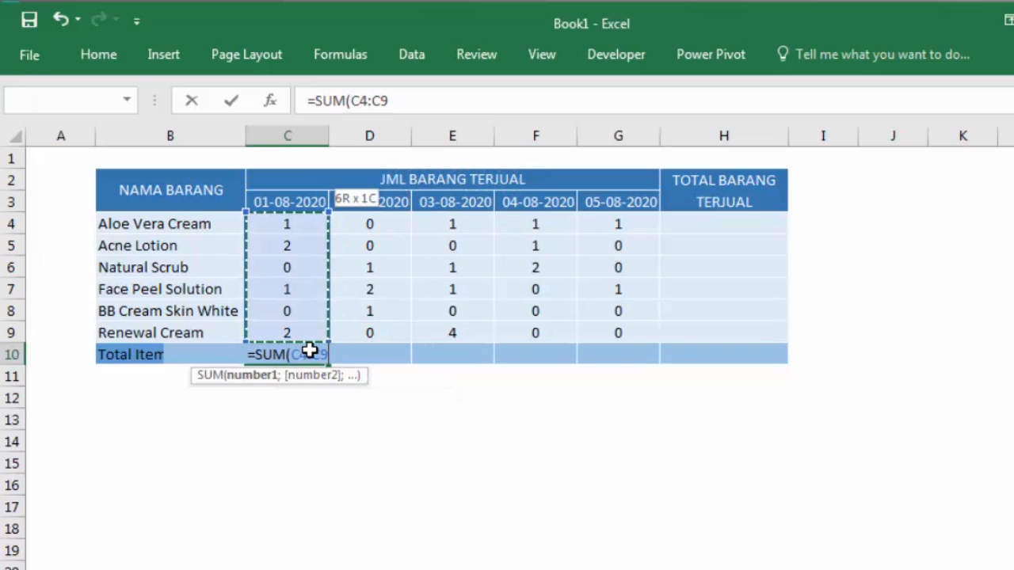
key(Return)
Step: Fill the SUM formula from C10 across to G10
click(308, 351)
click(405, 393)
click(297, 358)
drag(331, 363, 638, 368)
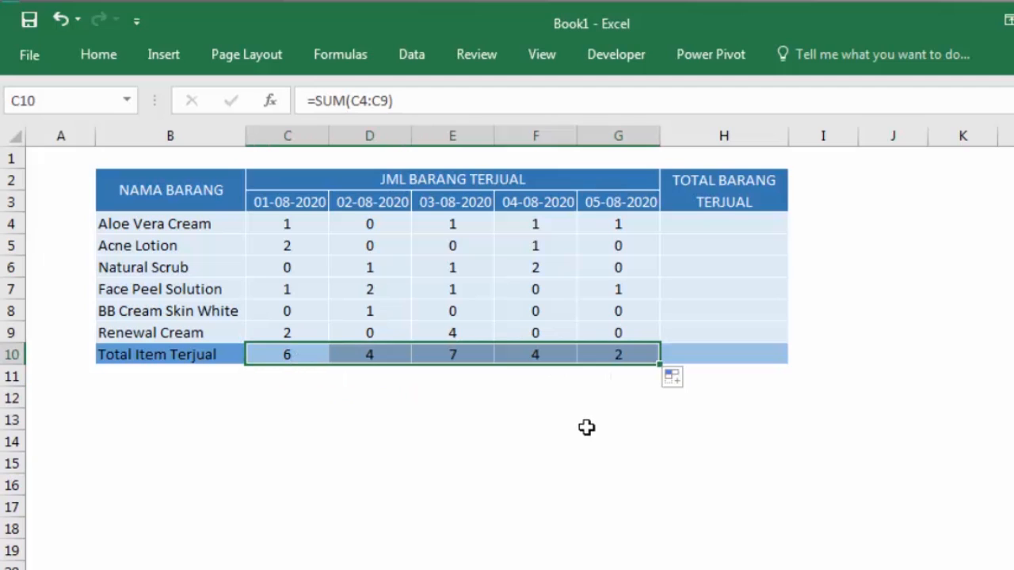
Step: Clear the SUM formulas from C10:G10 in the Total Item Terjual row
key(Delete)
click(296, 389)
Step: Insert the COUNTIF function in cell C10 of the Total Item Terjual row and open its arguments
click(285, 350)
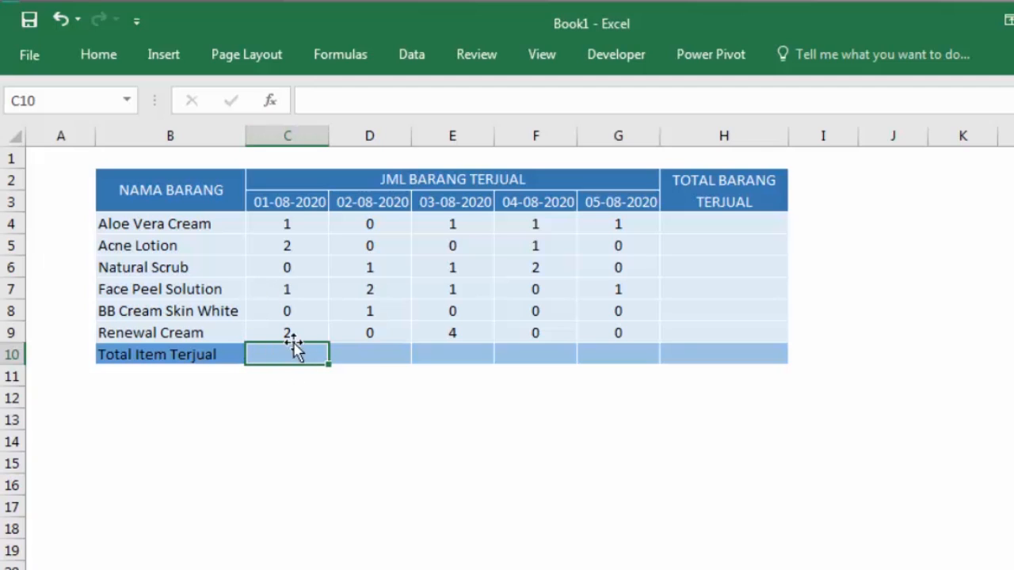
click(270, 100)
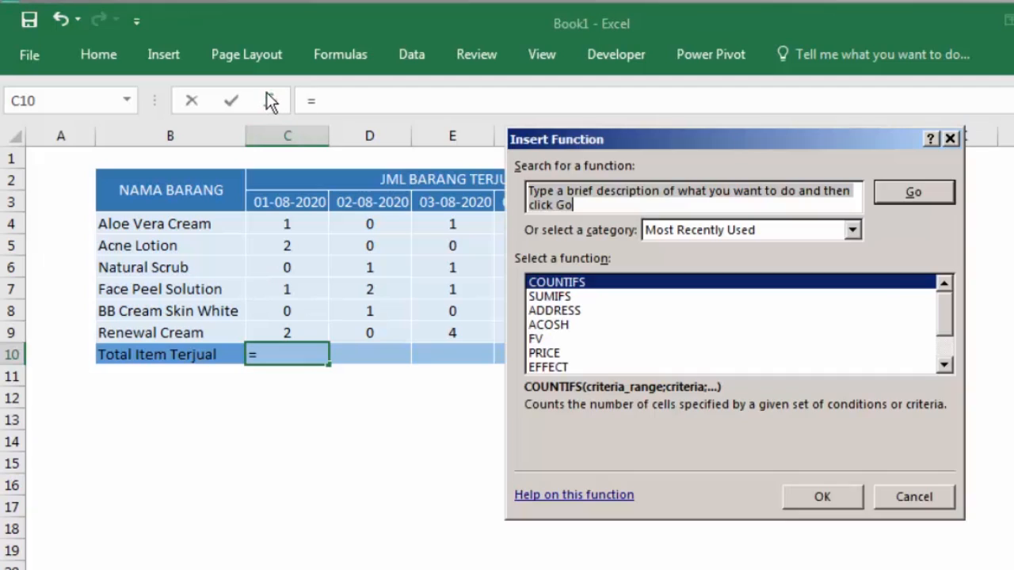
drag(614, 138, 496, 162)
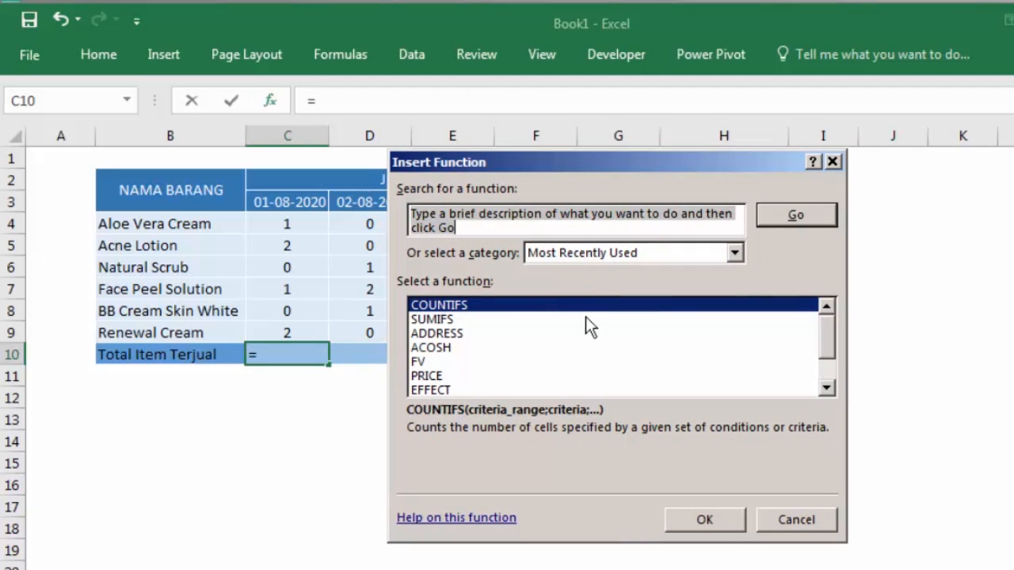
text(COUNTIF)
key(Return)
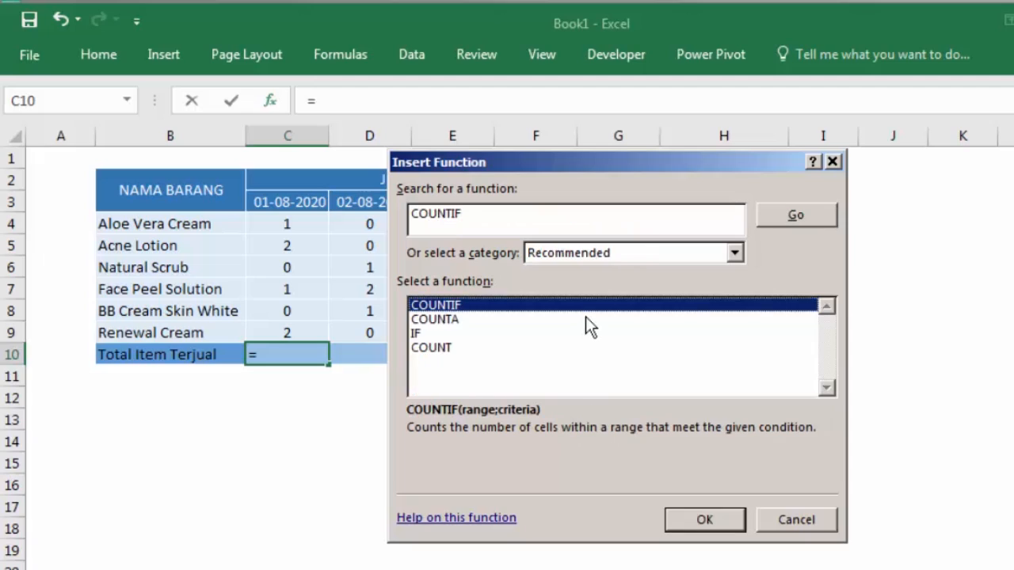
key(Return)
drag(566, 219, 673, 224)
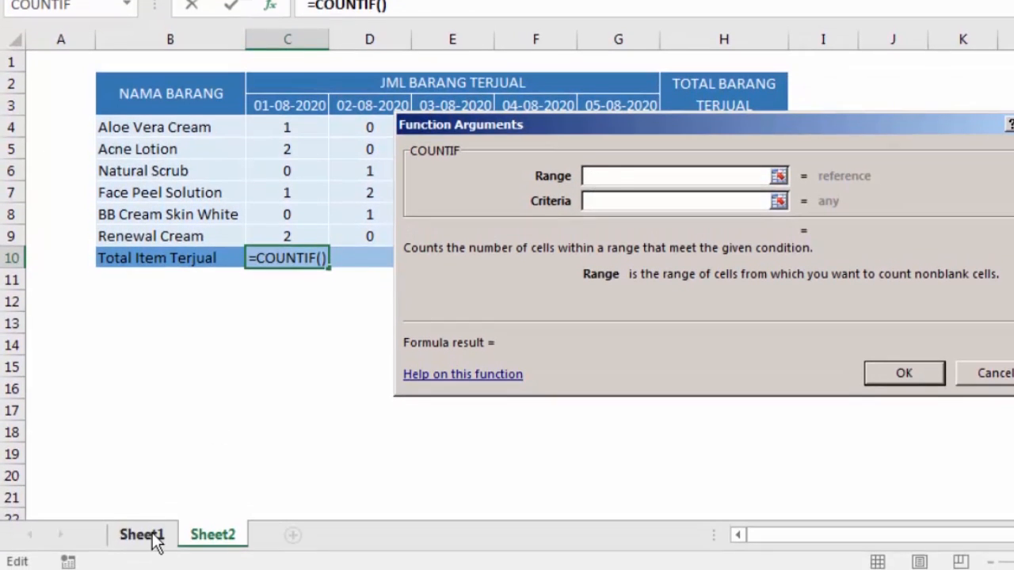
Step: Complete the COUNTIF in C10 with the range Sheet1!D3:D25 and the date in C$3 as criteria
click(141, 561)
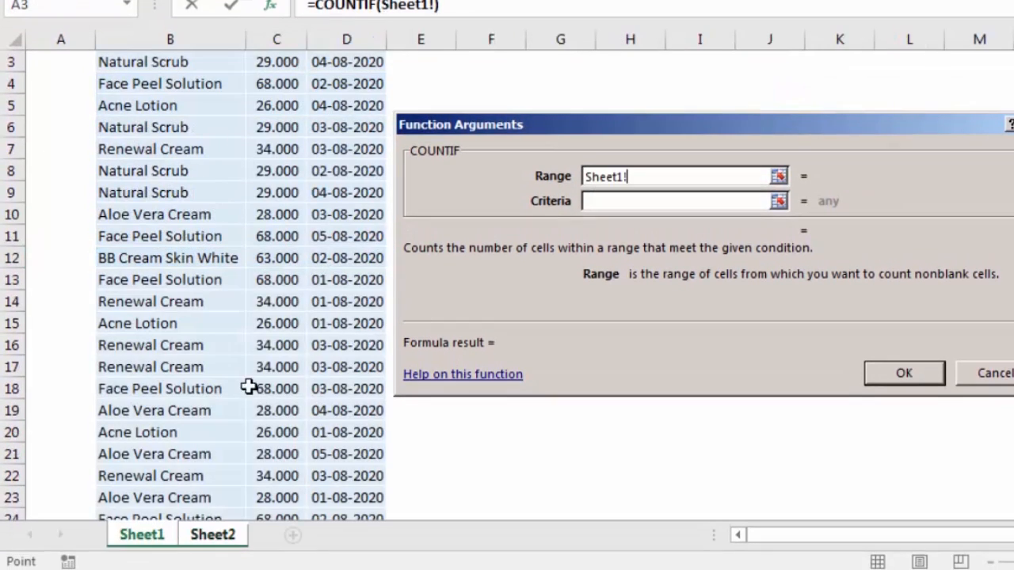
drag(346, 102, 356, 467)
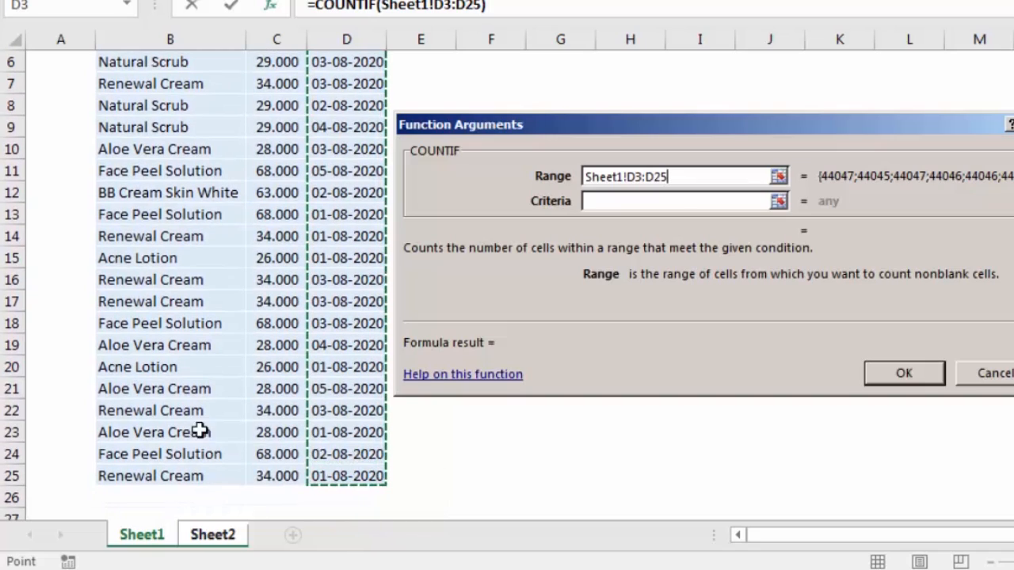
click(691, 200)
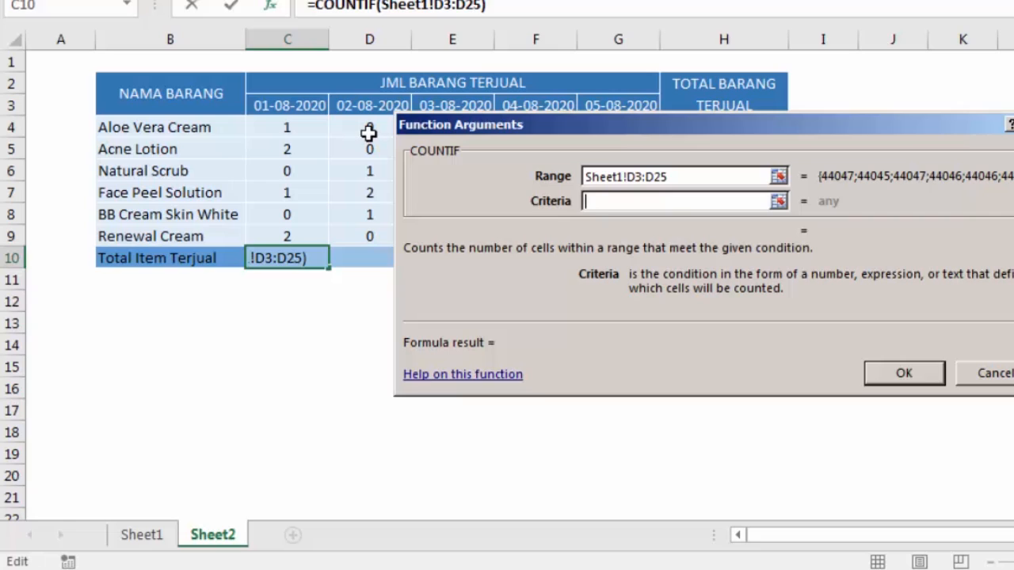
click(299, 104)
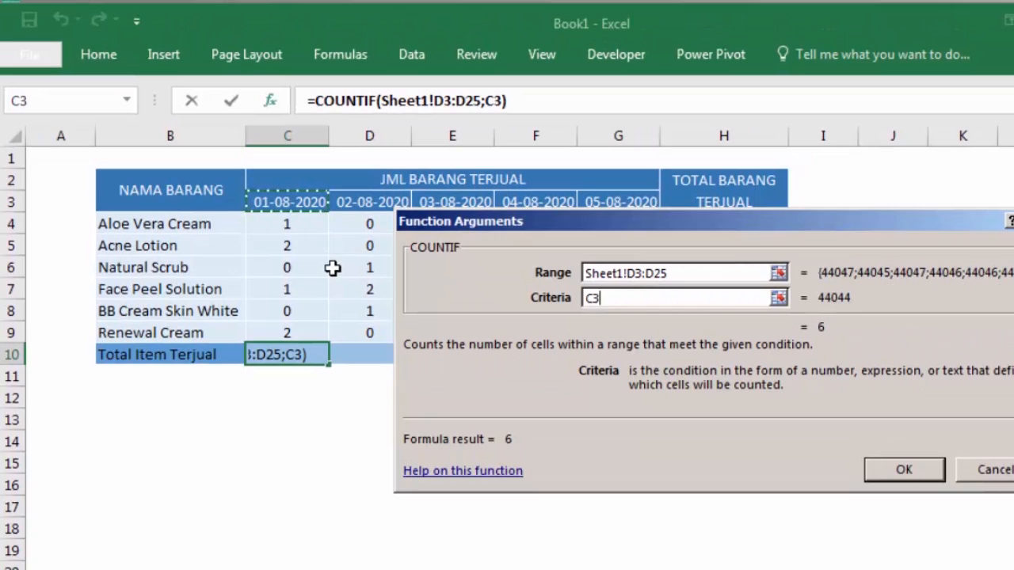
key(F4)
key(F4)
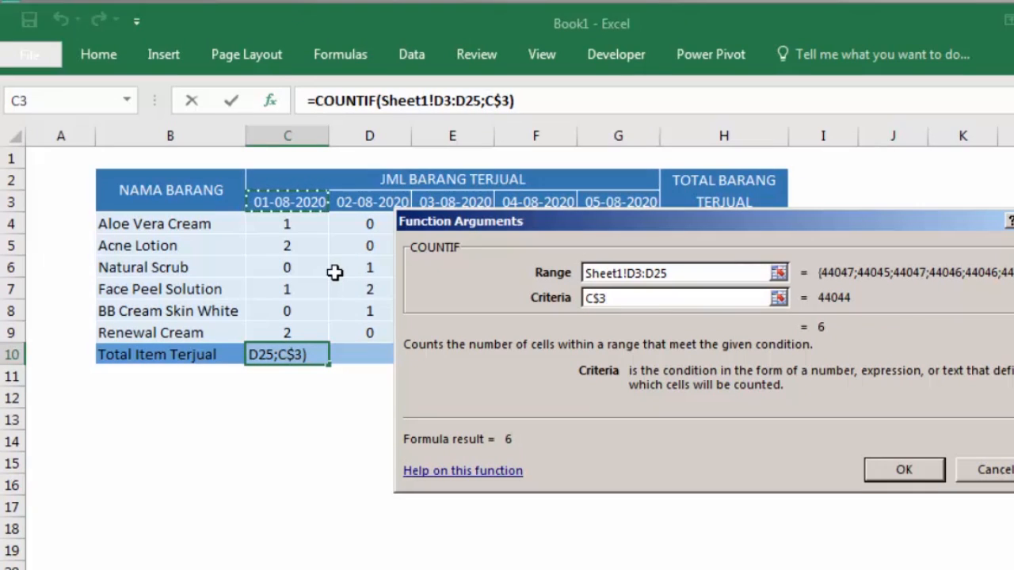
click(899, 472)
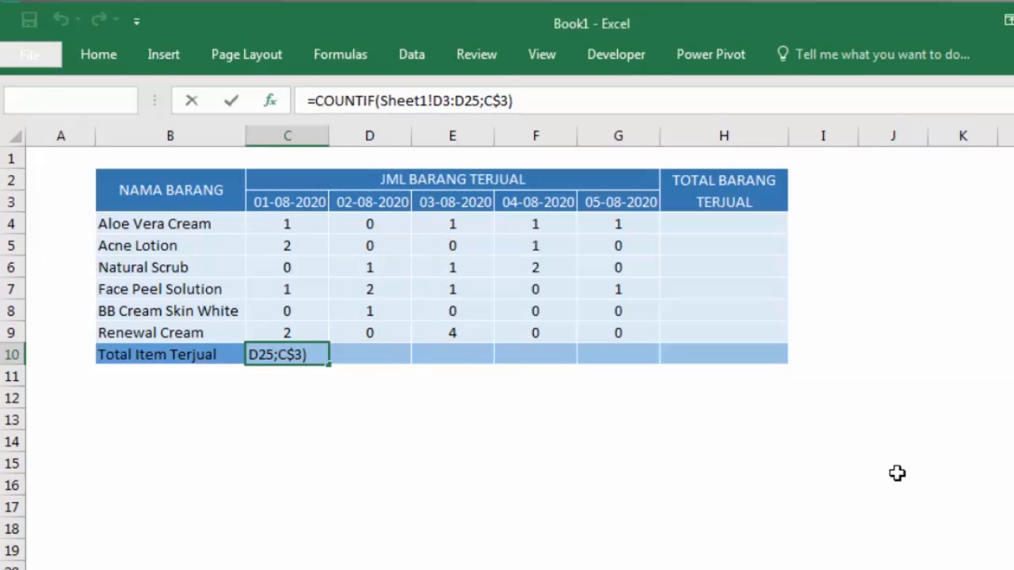
Step: Fill the COUNTIF formula from C10 across to G10
key(Delete)
click(286, 390)
key(ctrl+z)
drag(328, 362, 642, 373)
click(528, 416)
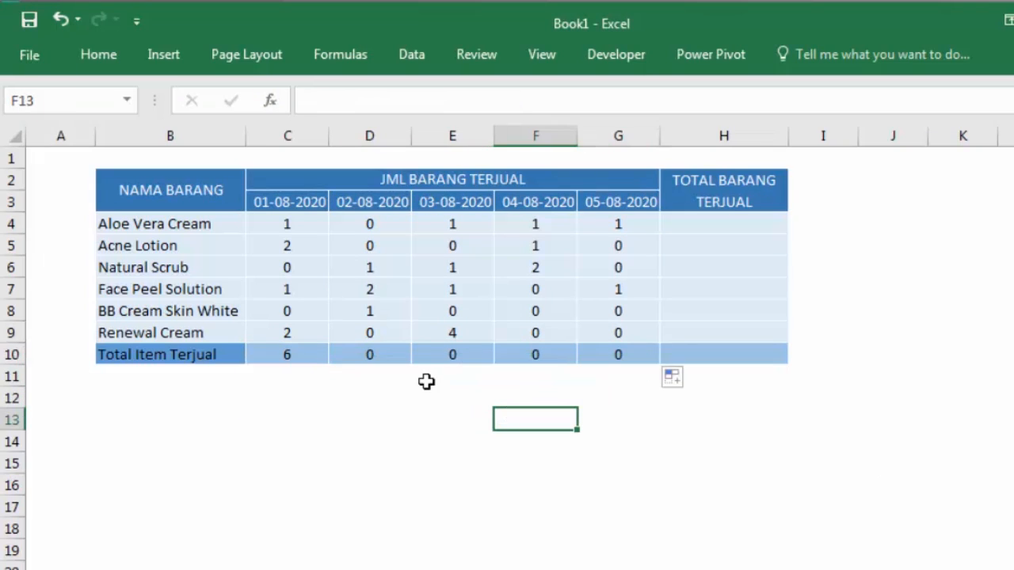
Step: Examine the range references in the COUNTIF formulas of cells C10 through F10
click(375, 356)
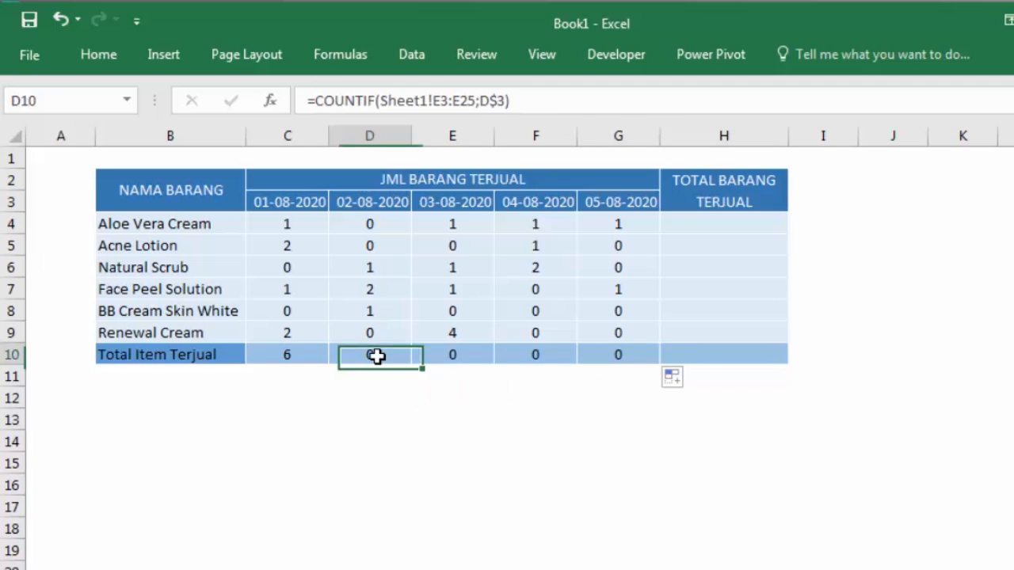
double_click(377, 356)
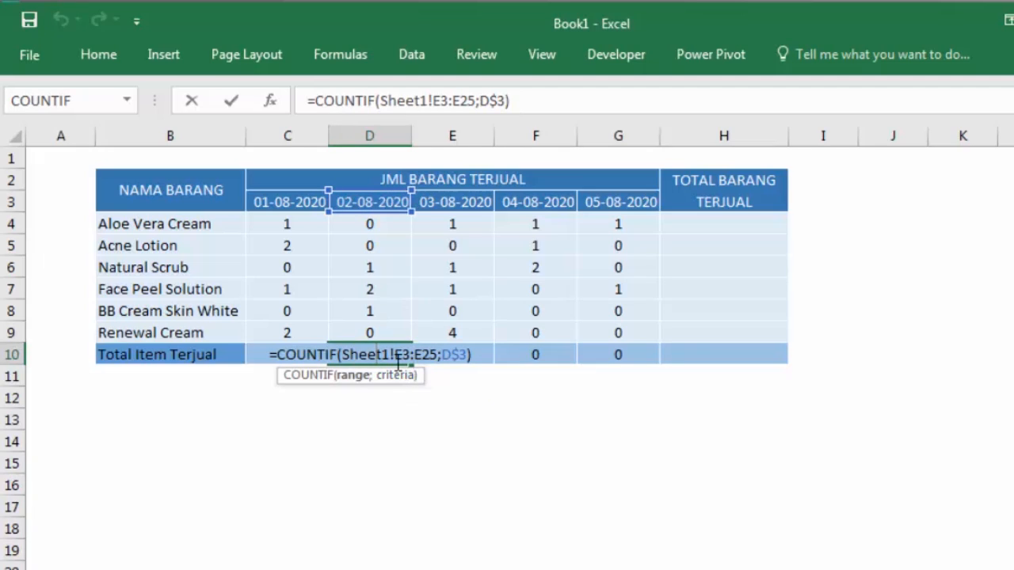
key(Escape)
click(266, 356)
double_click(266, 356)
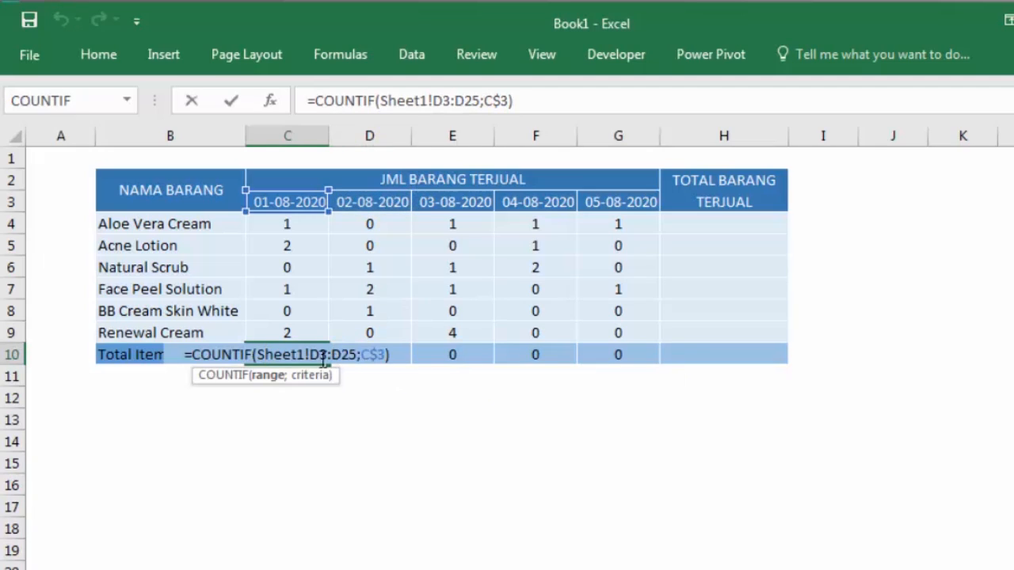
key(Escape)
click(444, 347)
double_click(443, 349)
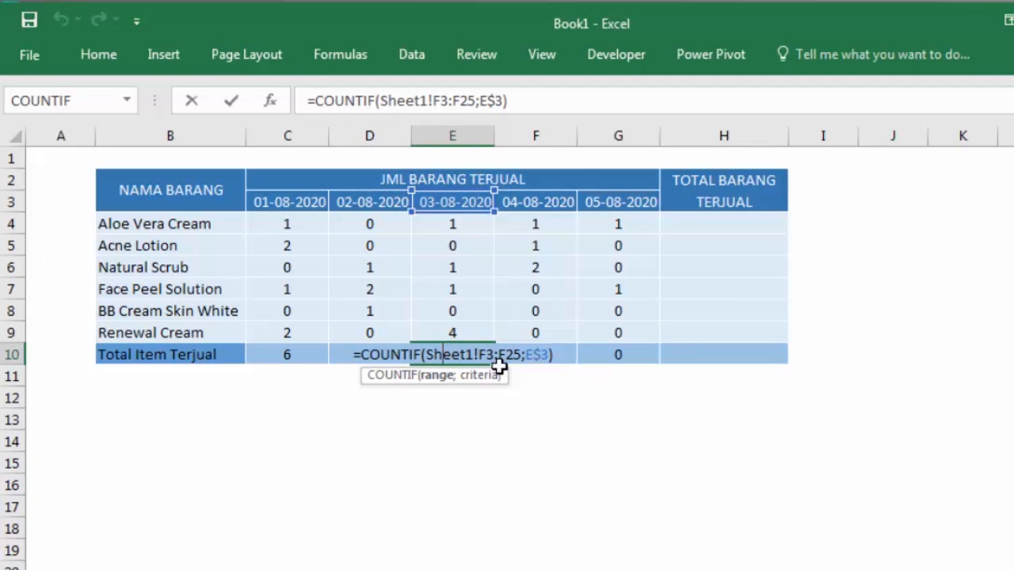
key(Escape)
click(535, 358)
double_click(535, 357)
key(Escape)
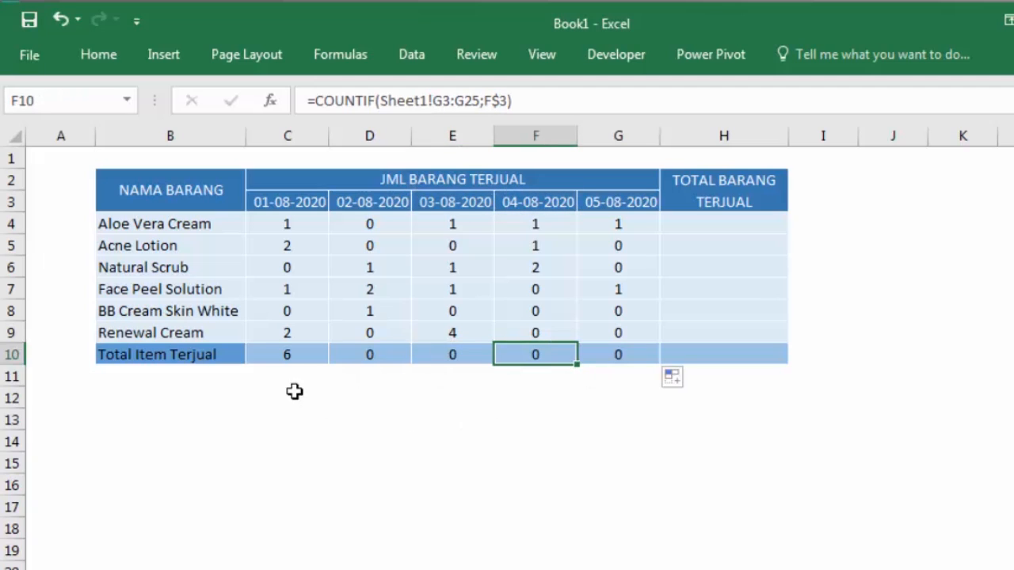
Step: Make the COUNTIF range in C10 absolute as Sheet1!$D$3:$D$25 and refill the formula across to G10
click(296, 361)
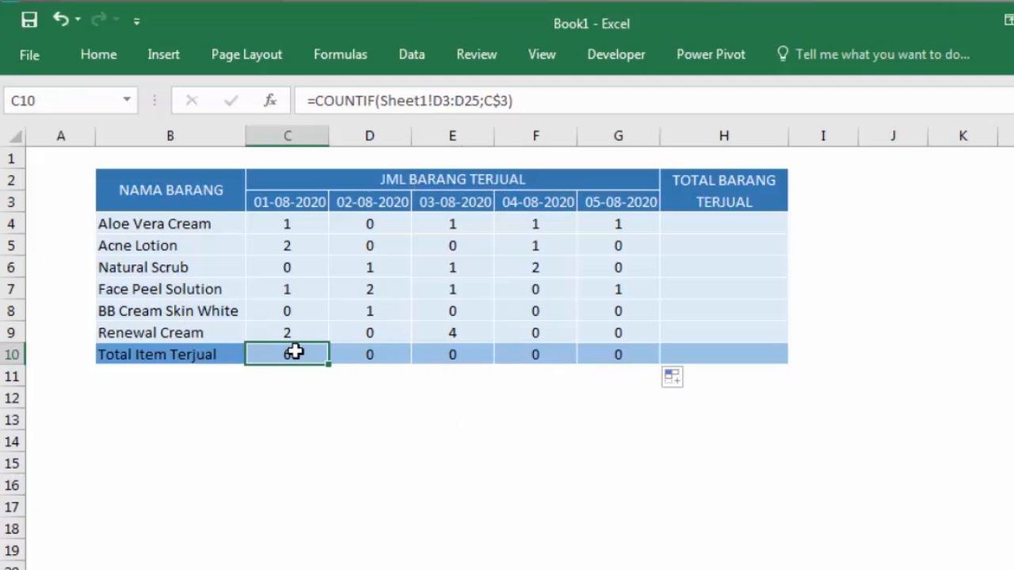
click(270, 101)
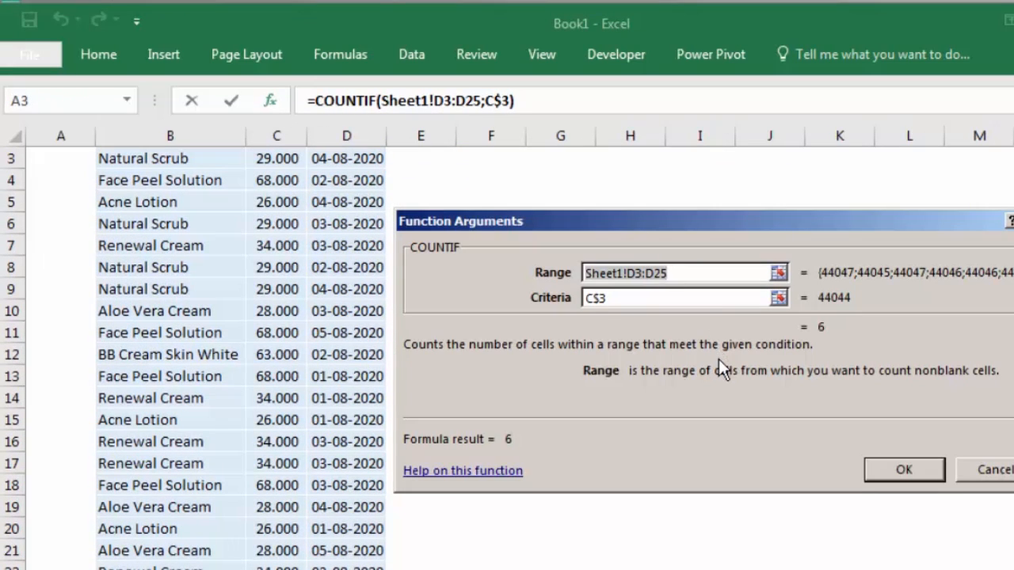
key(F4)
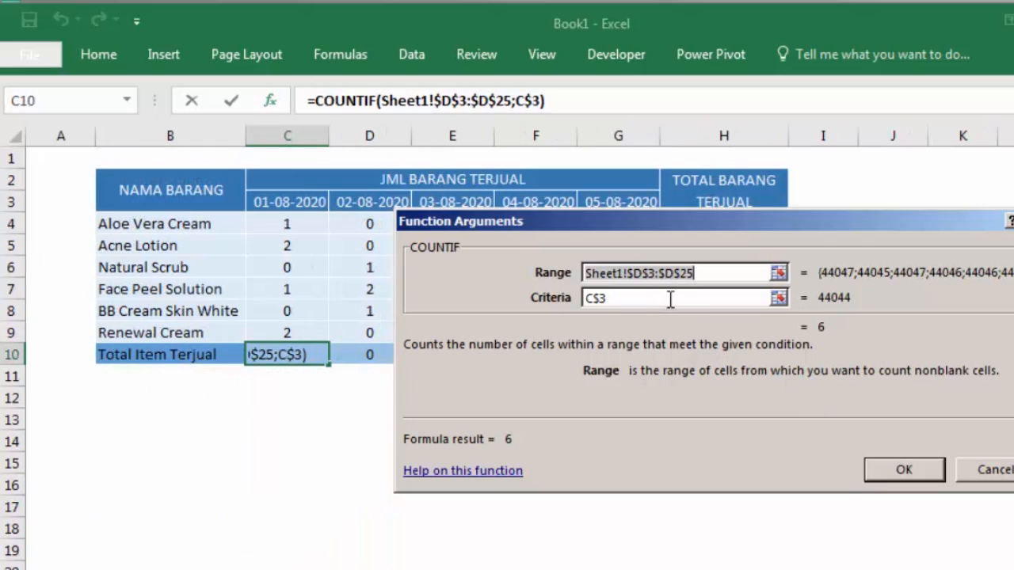
click(881, 463)
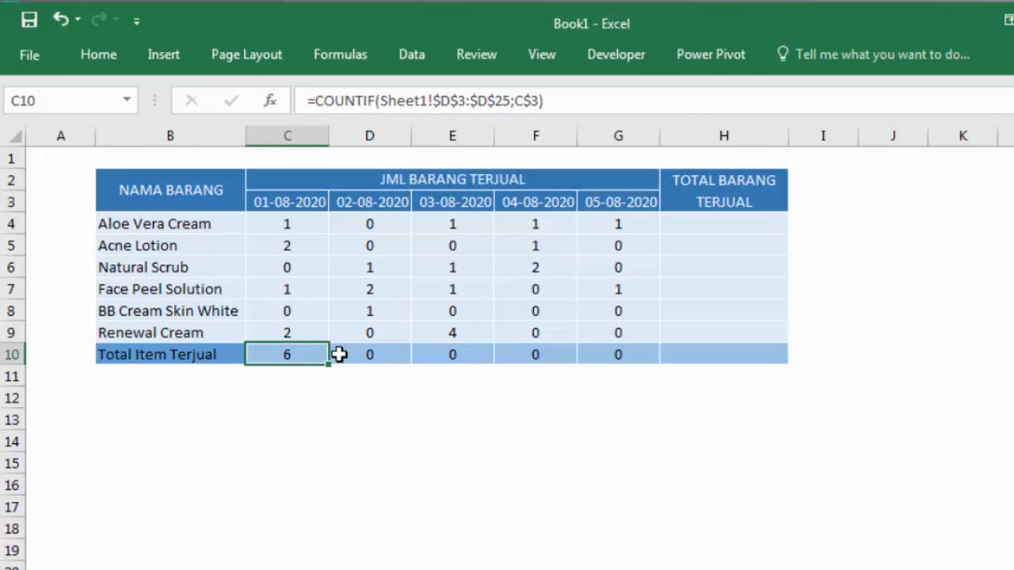
drag(332, 364, 662, 376)
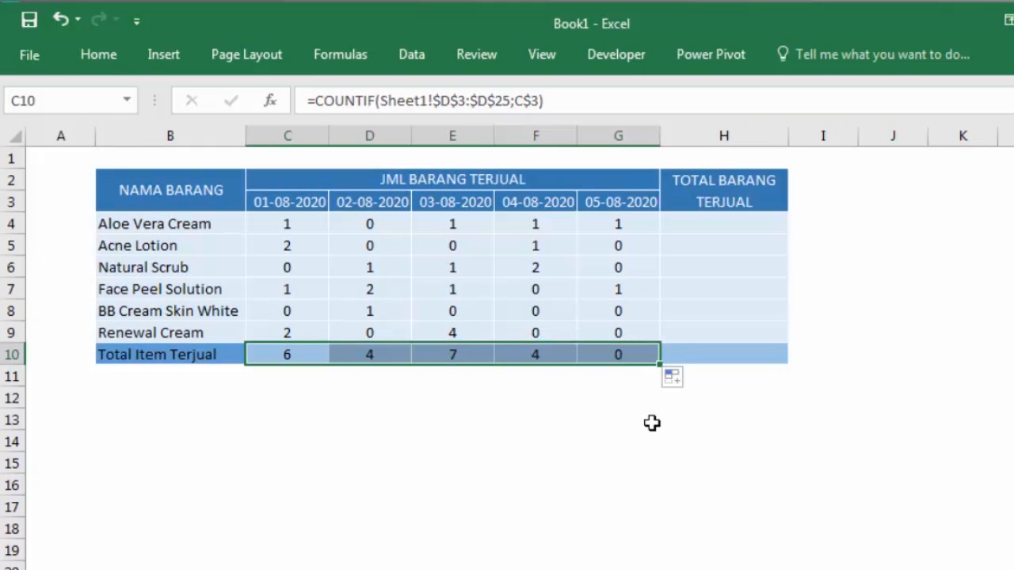
click(646, 426)
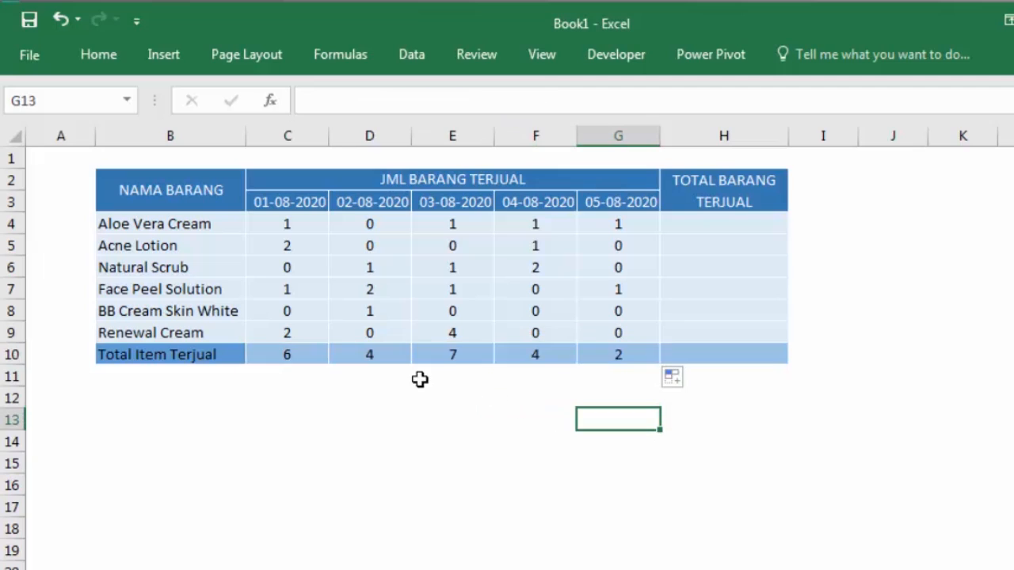
Step: Enter a SUM of C4:G4 in cell H4 of the Total Barang Terjual column
click(710, 221)
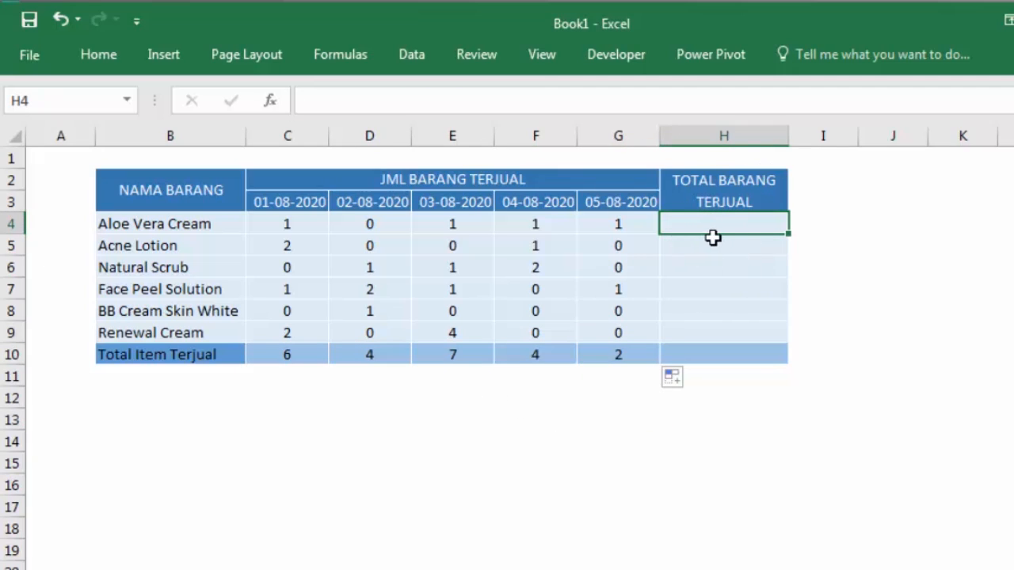
click(704, 240)
click(701, 226)
text(=SUM()
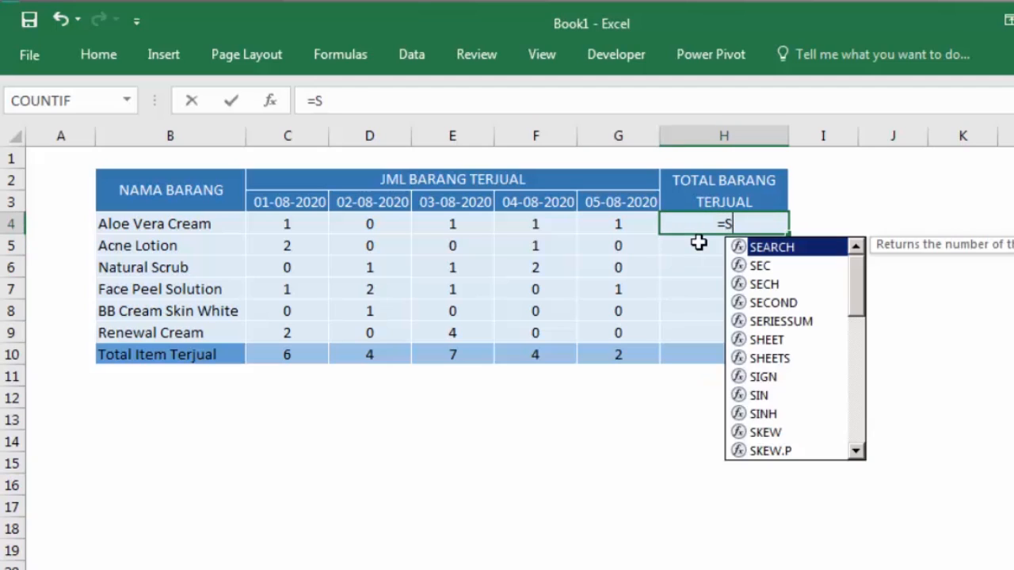
key(Left)
key(shift+Left)
key(shift+Left)
key(shift+Left)
key(shift+Left)
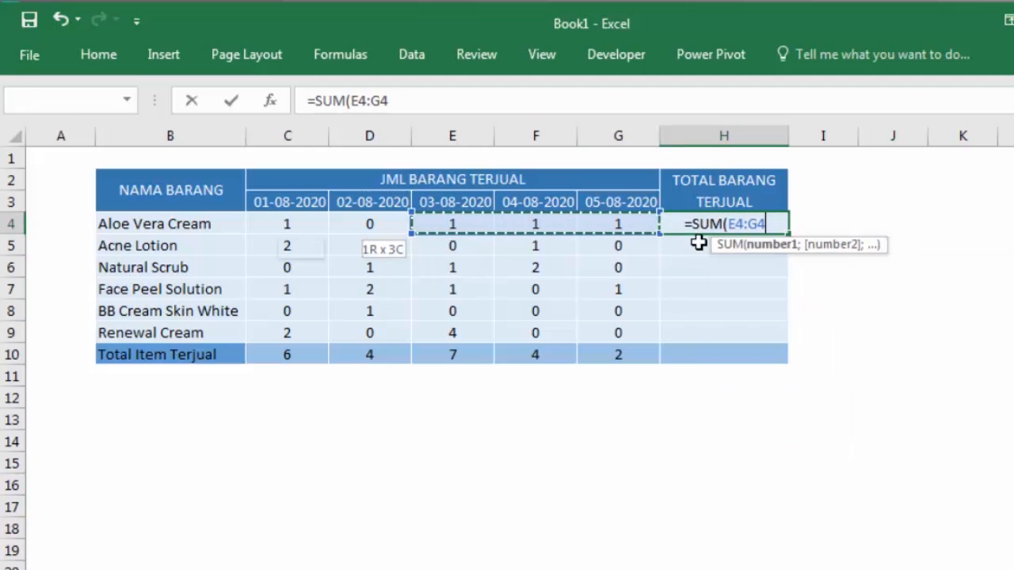
key(Return)
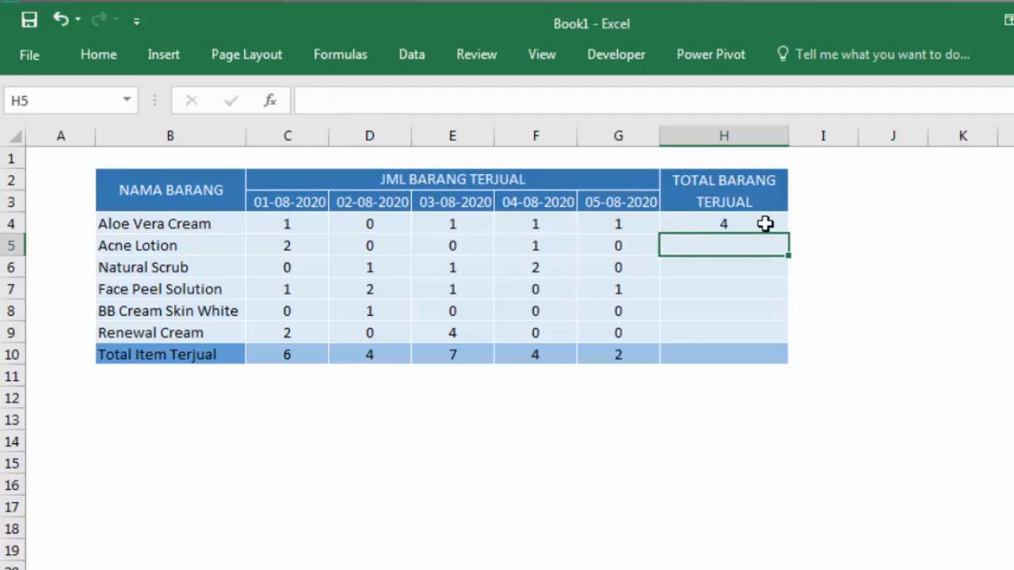
Step: Fill the SUM formula from H4 down to H9, and clear the formulas from H4:H9
click(767, 223)
drag(790, 235, 780, 340)
click(810, 310)
drag(762, 224, 766, 330)
key(Delete)
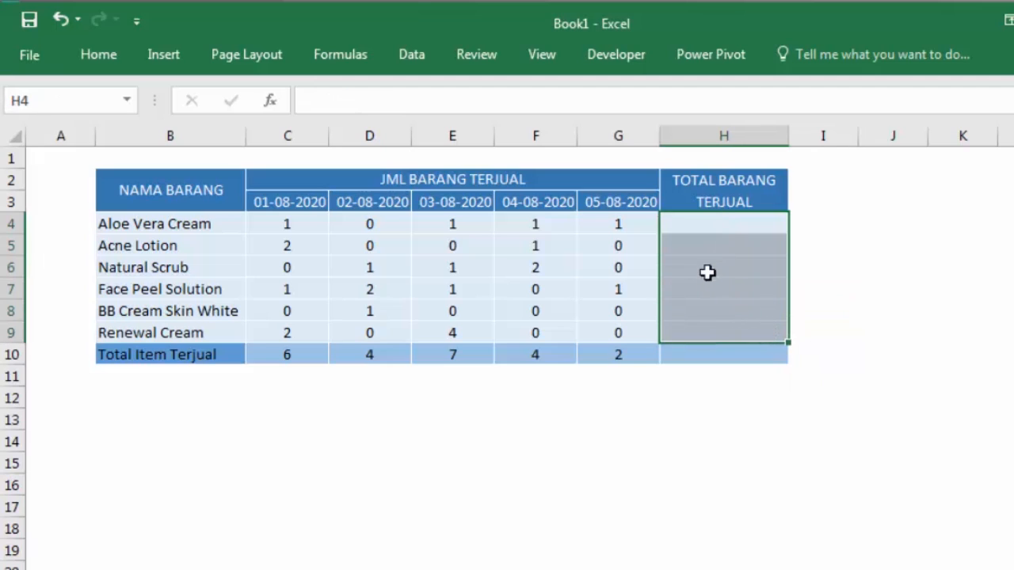
click(720, 222)
text(=COUT)
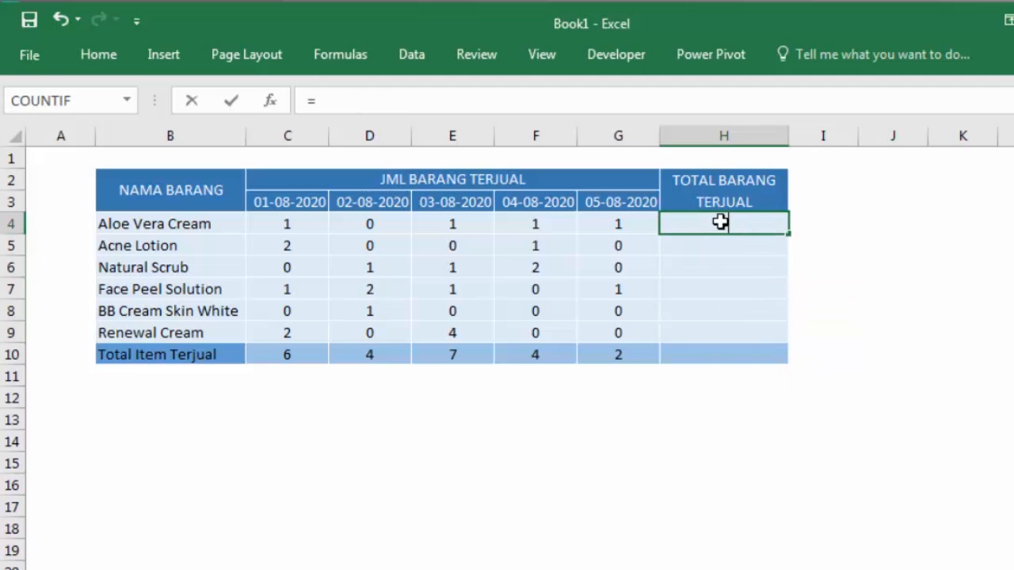
key(BackSpace)
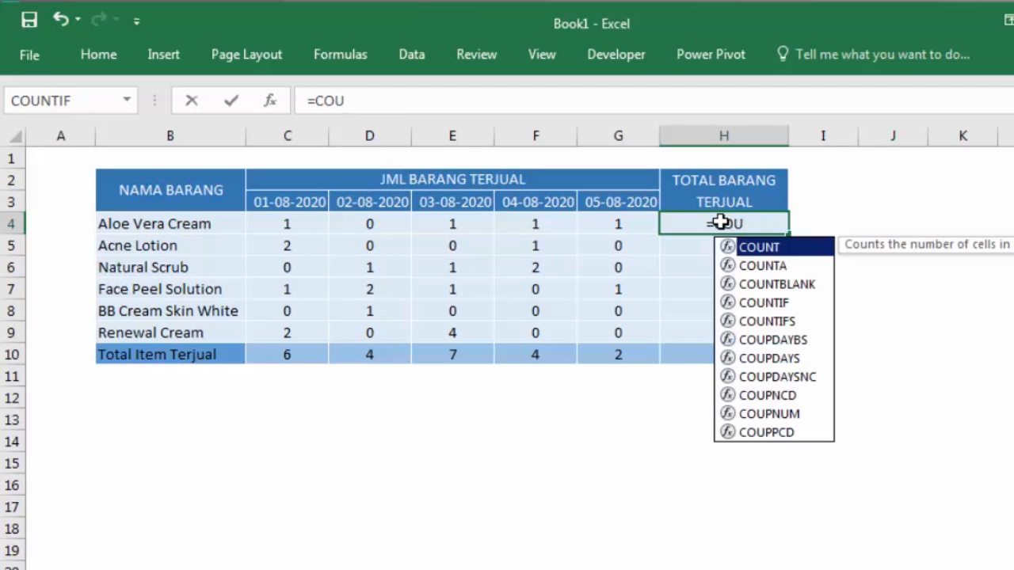
key(Down)
key(Down)
key(Down)
key(Down)
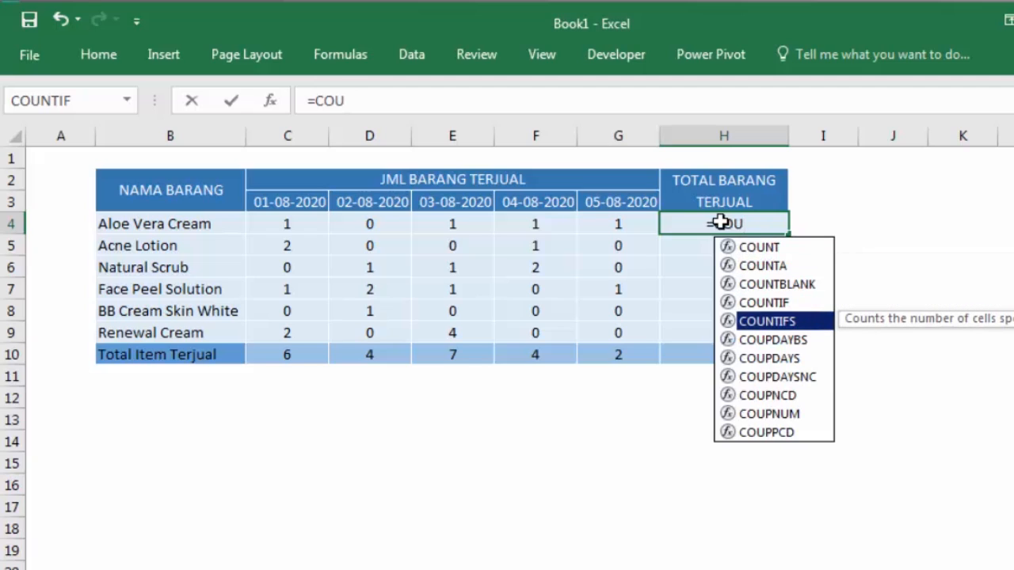
key(Escape)
key(Escape)
Step: Start a COUNTIF function in H4 with the absolute range Sheet1!$B$3:$B$25
click(269, 101)
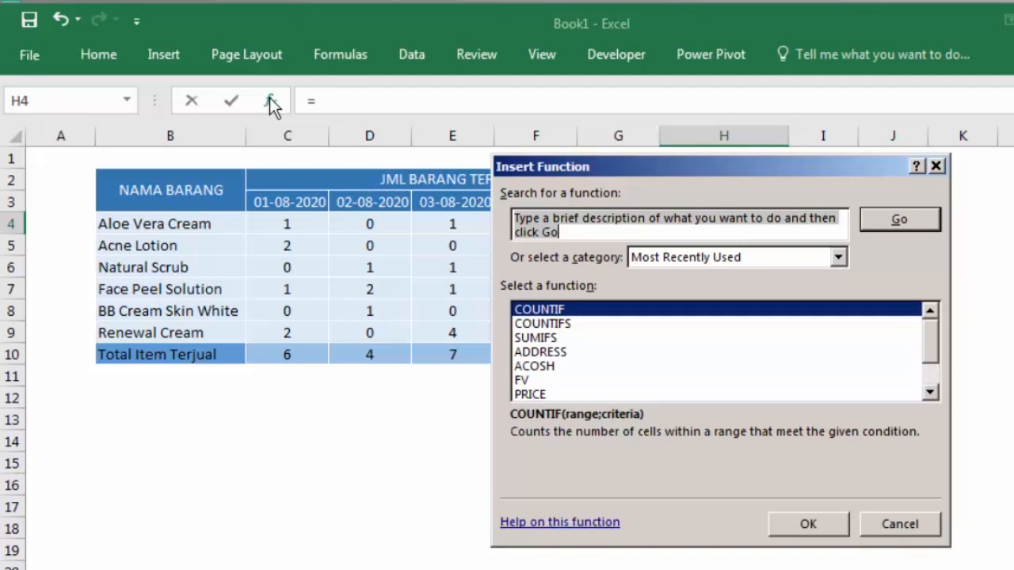
double_click(568, 307)
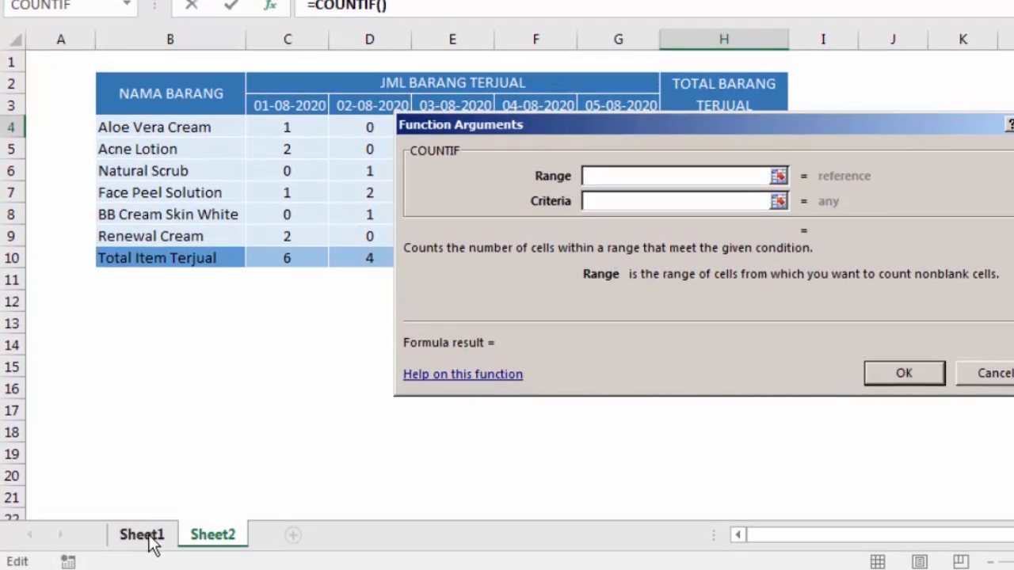
click(142, 535)
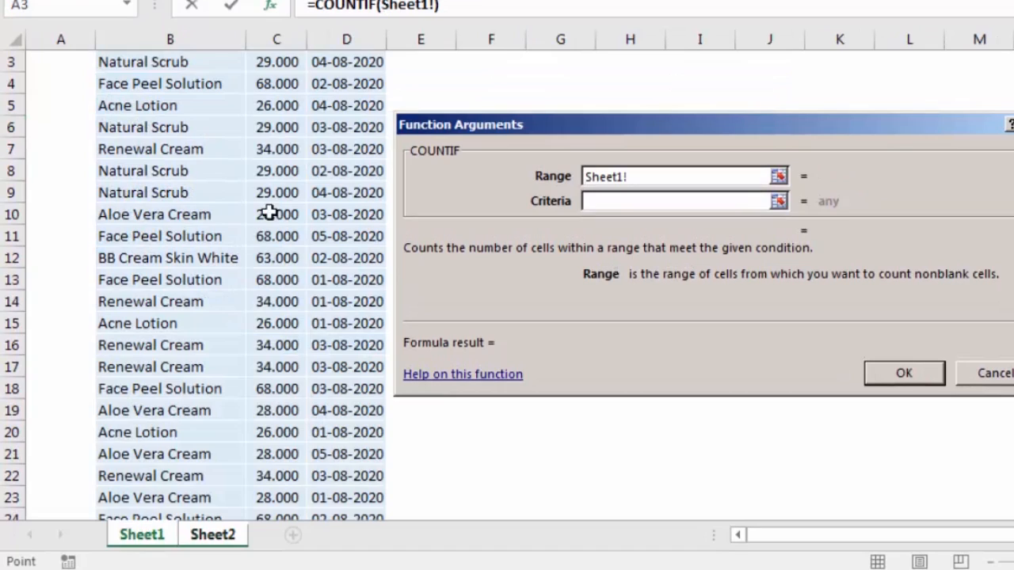
scroll(268, 194, up, 1)
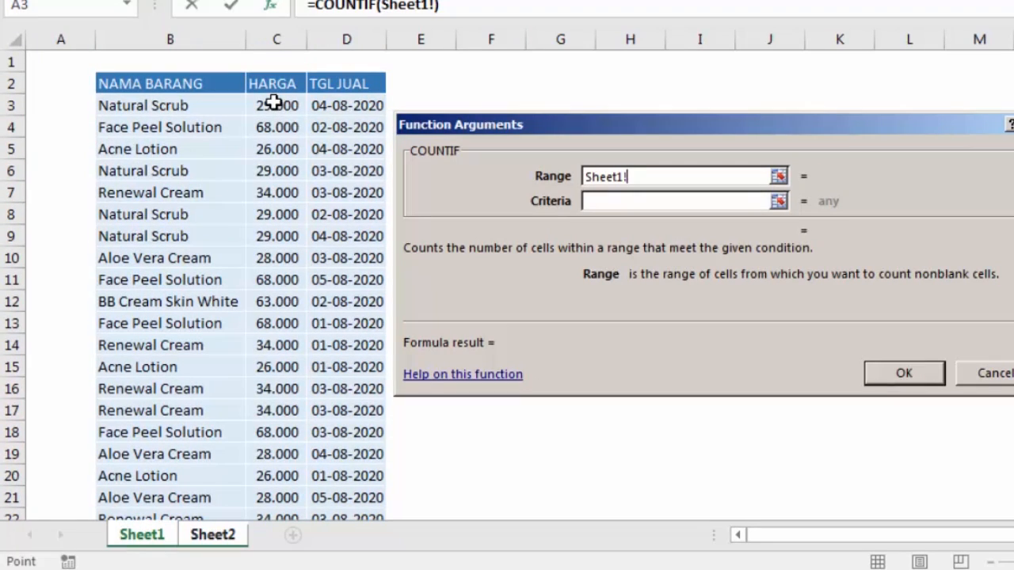
click(199, 106)
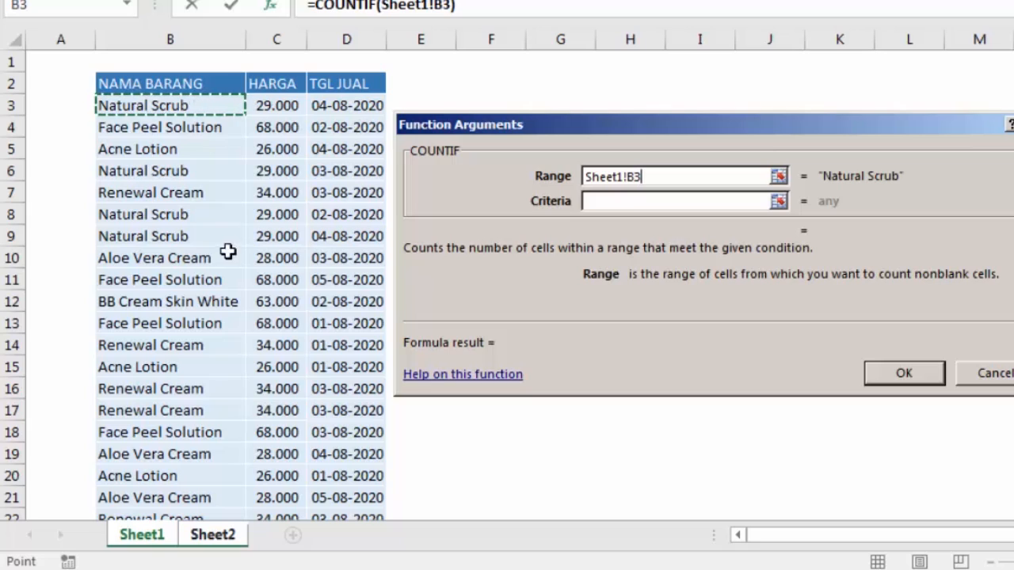
scroll(229, 249, down, 5)
shift+click(211, 258)
scroll(238, 253, up, 5)
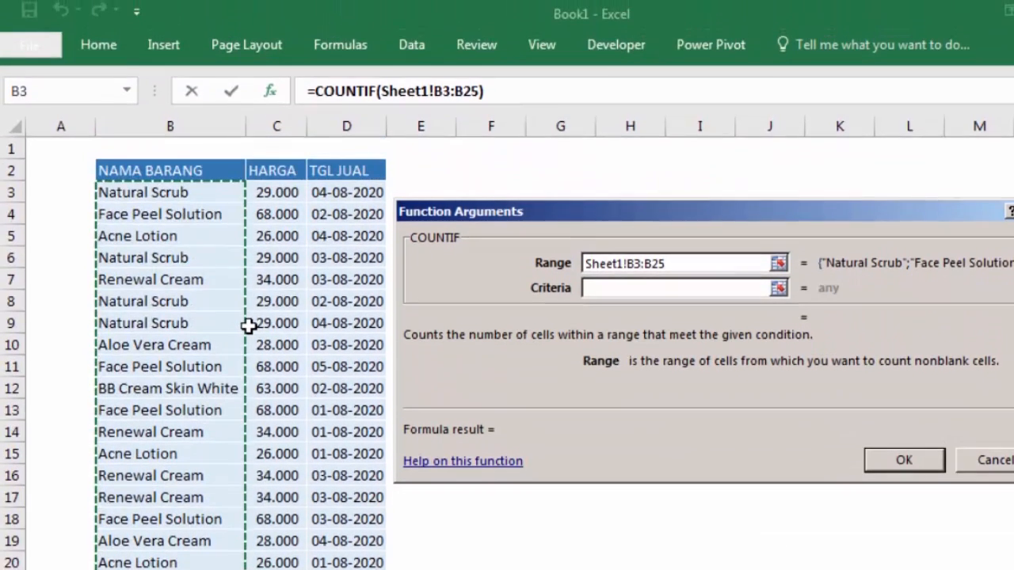
key(F4)
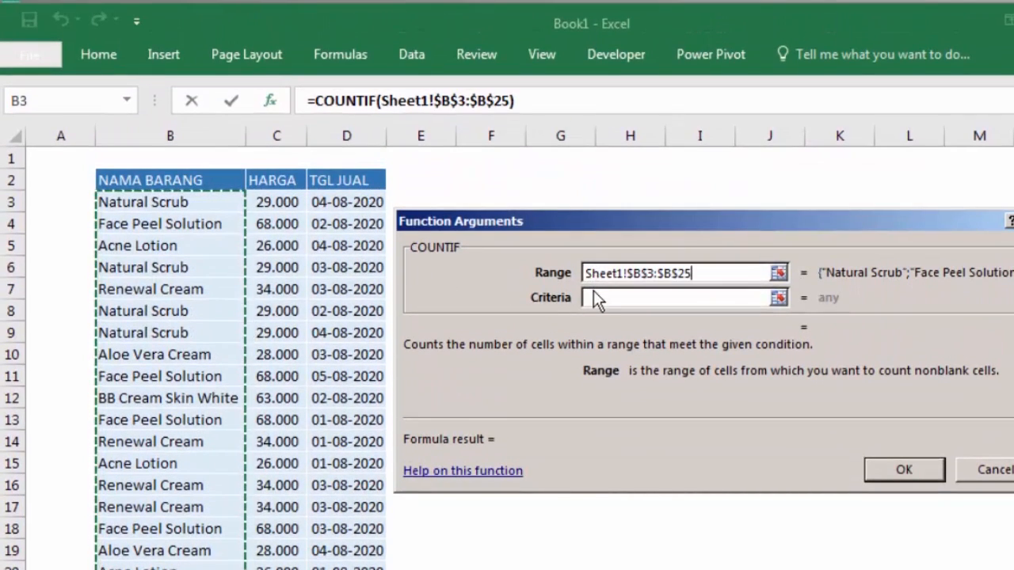
Step: Set the COUNTIF criteria in H4 to B4 and fill the formula down to H9
key(Tab)
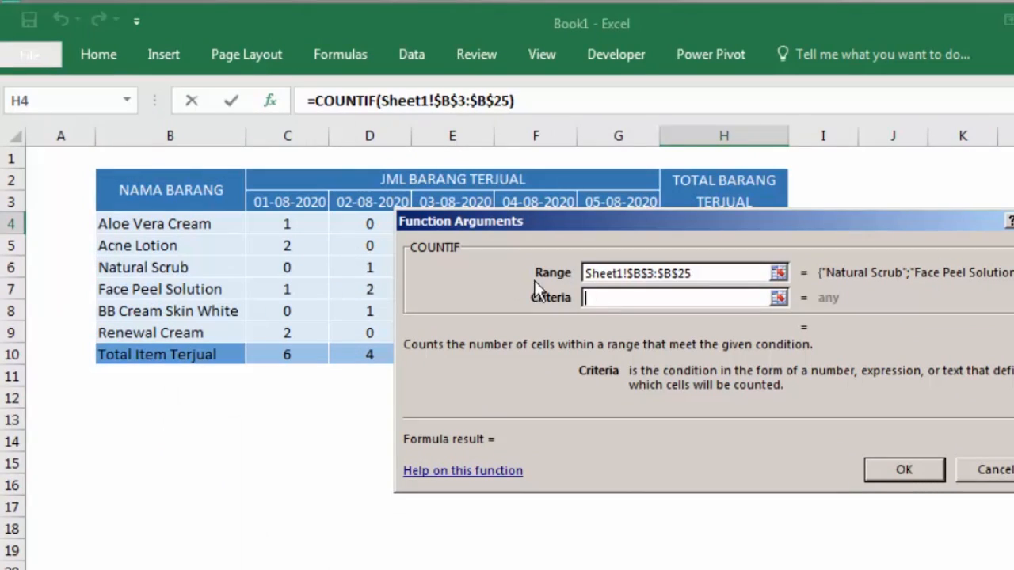
drag(551, 225, 687, 253)
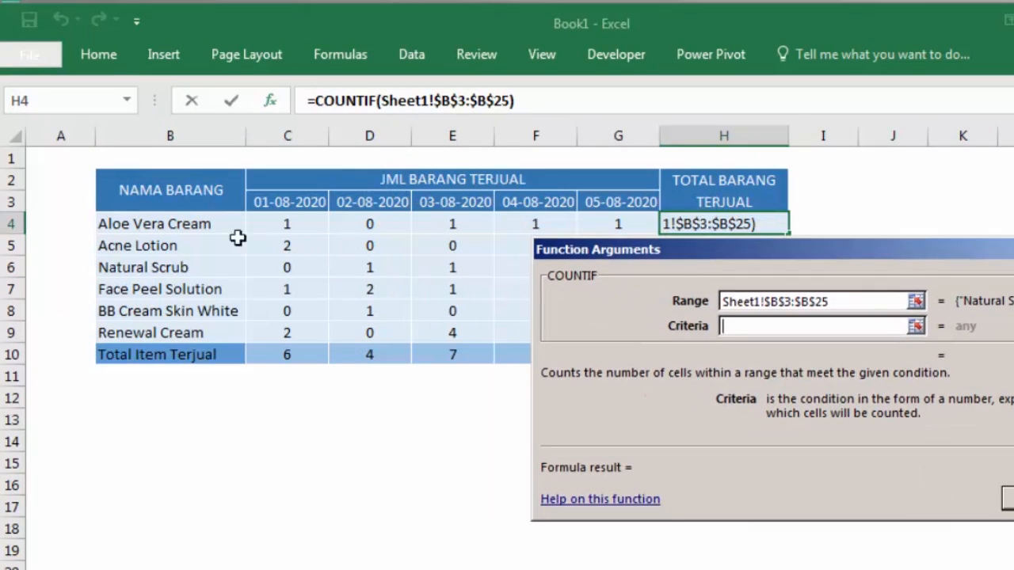
click(196, 225)
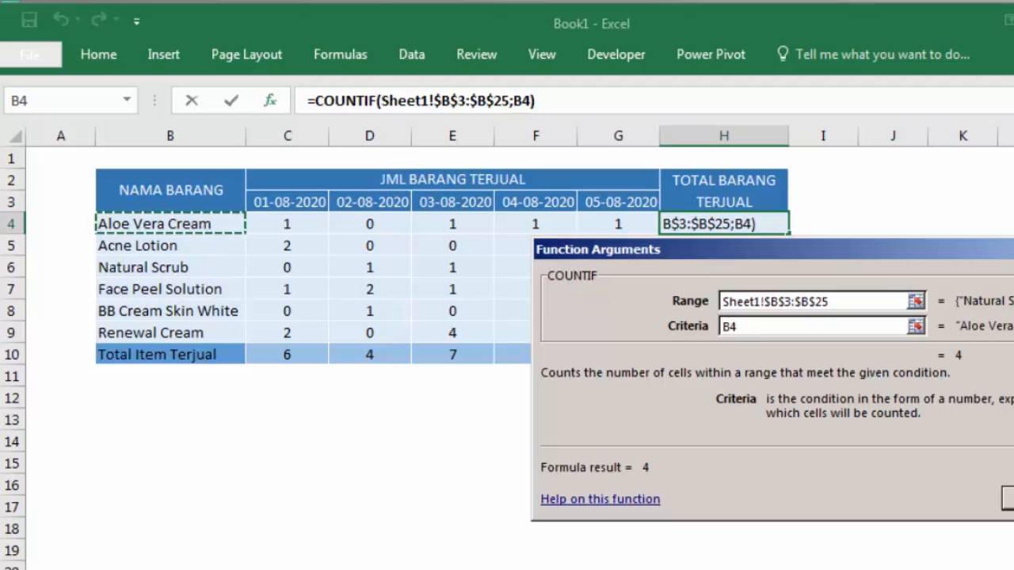
key(Return)
drag(785, 235, 795, 343)
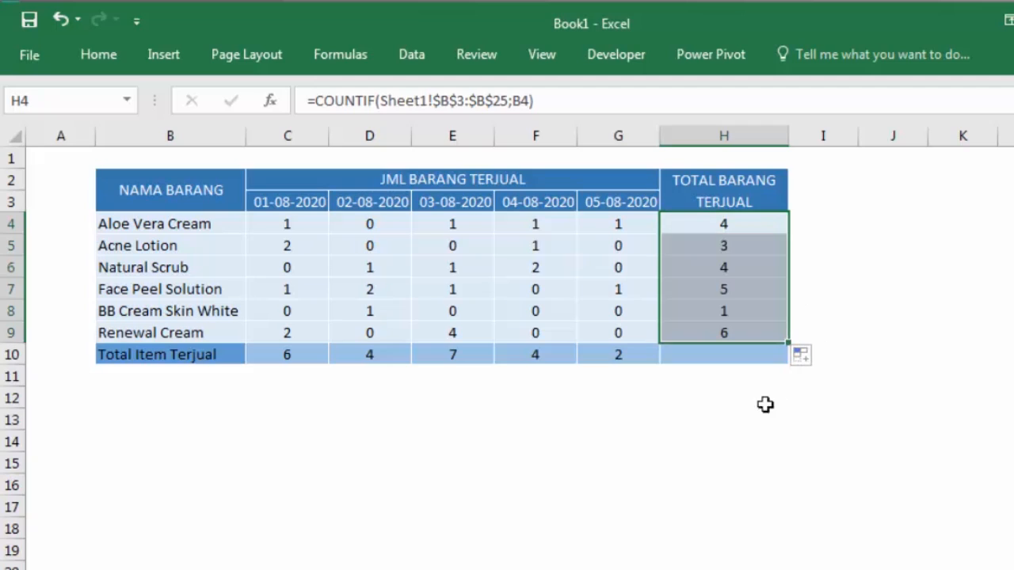
click(564, 379)
Step: Enter a SUM of H4:H9 in cell H10 of the Total Item Terjual row
click(702, 355)
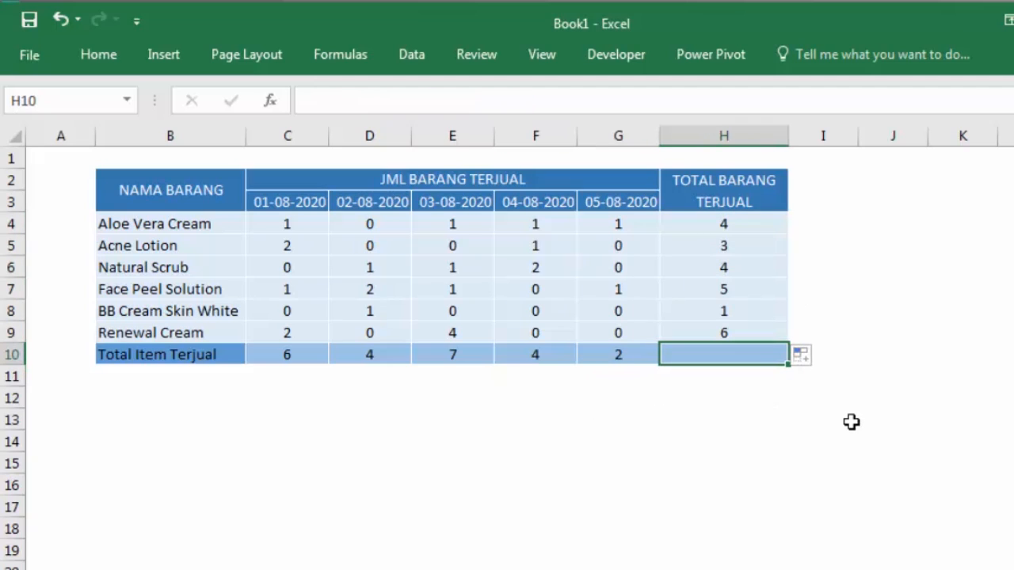
text(=SUM()
key(Up)
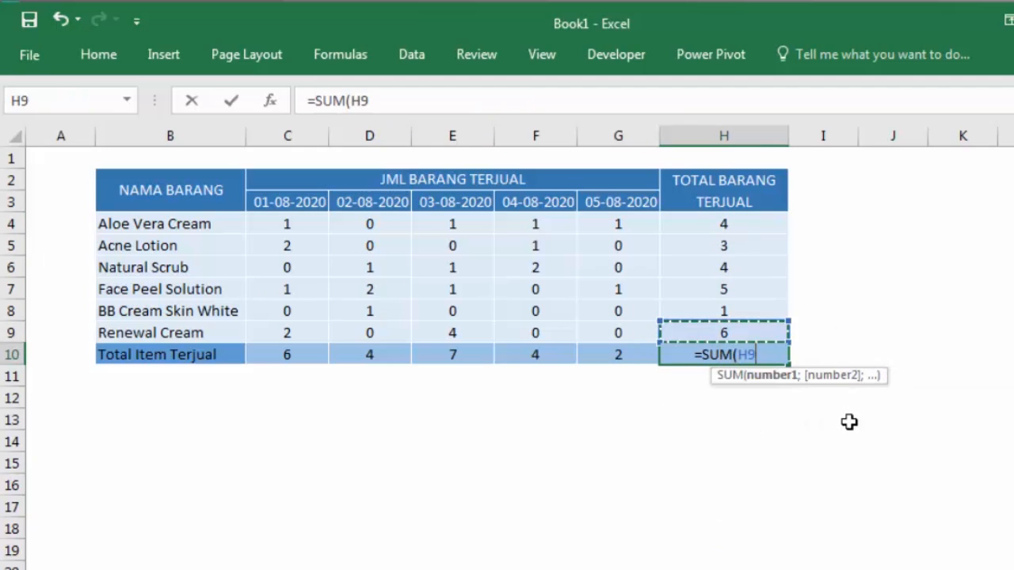
key(shift+Up)
key(shift+Up)
key(shift+Up)
key(shift+Up)
key(shift+Up)
key(Return)
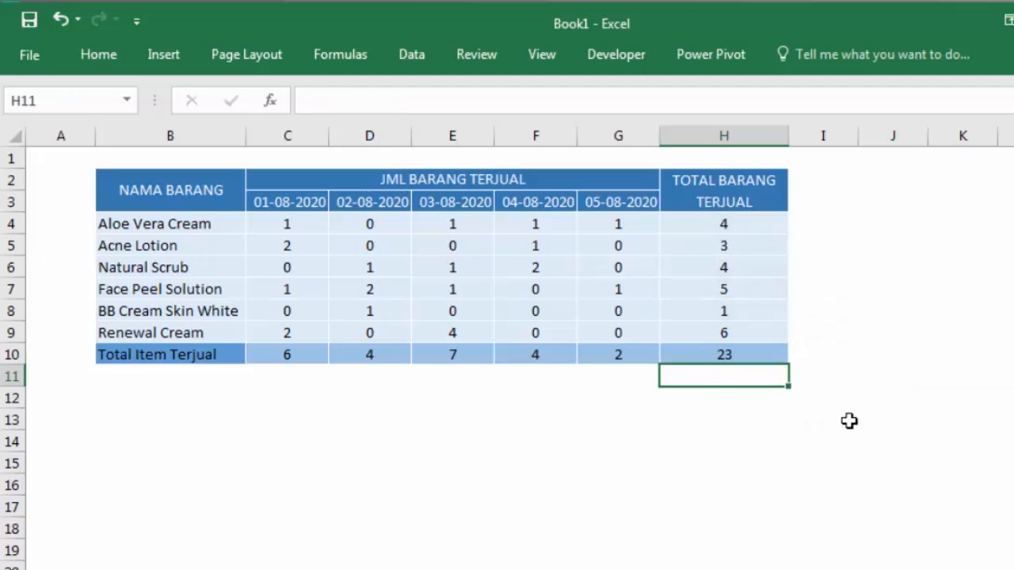
click(696, 353)
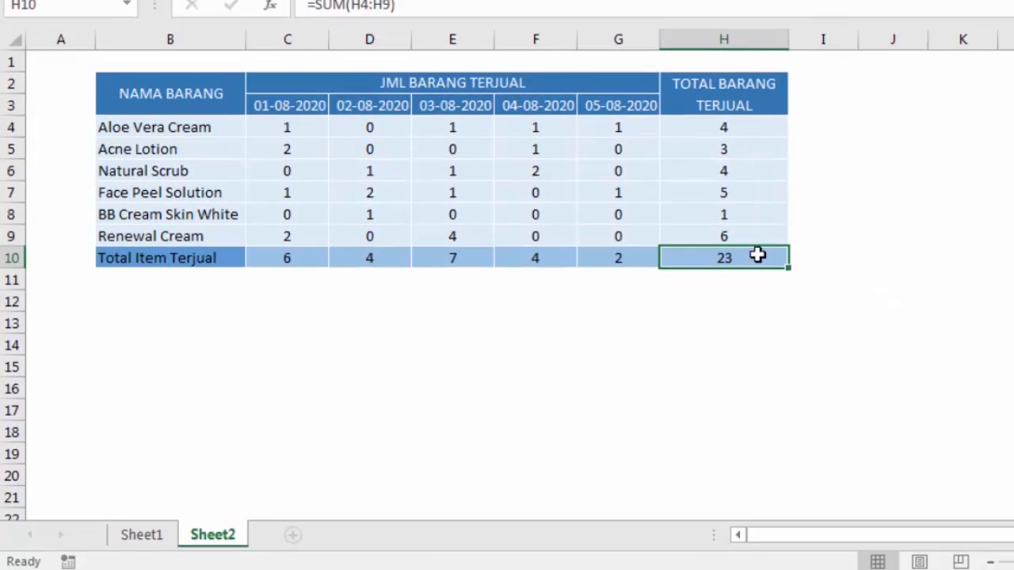
Step: Check the grand total by entering a COUNTA of B3:B25 in Sheet1 cell B28 and comparing it with Sheet2
click(141, 536)
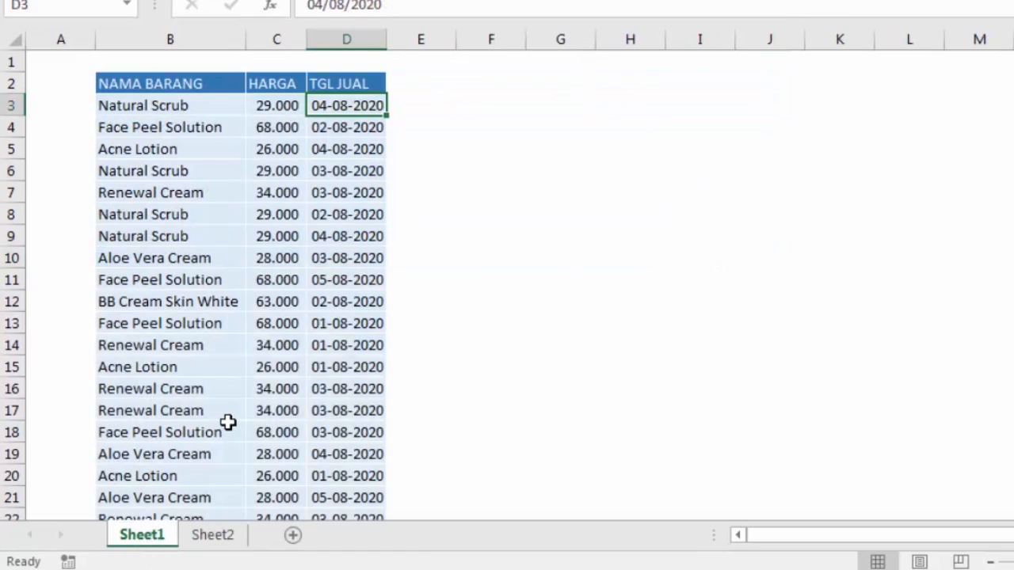
scroll(226, 402, down, 5)
click(131, 202)
click(174, 251)
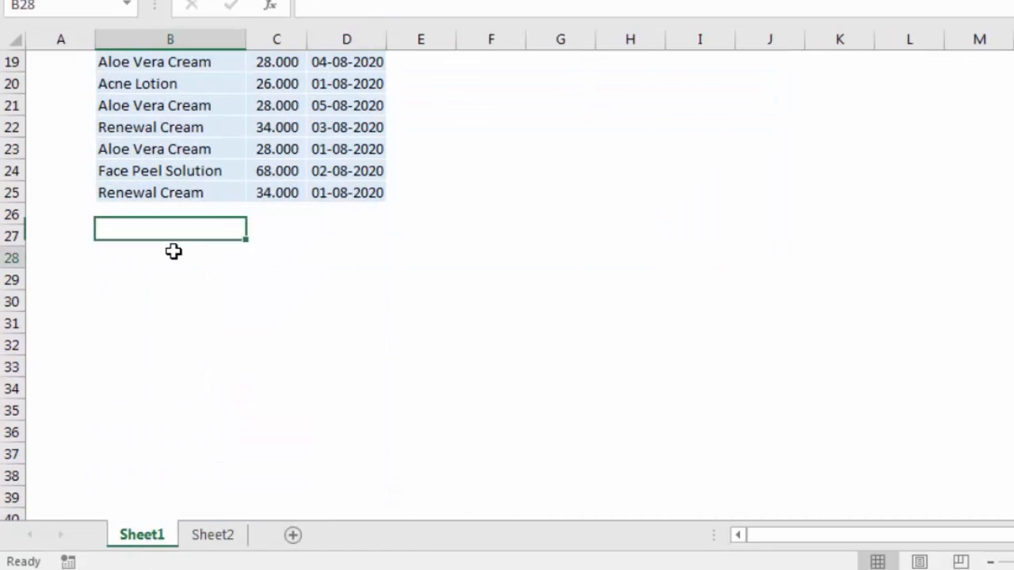
text(=COUNTA()
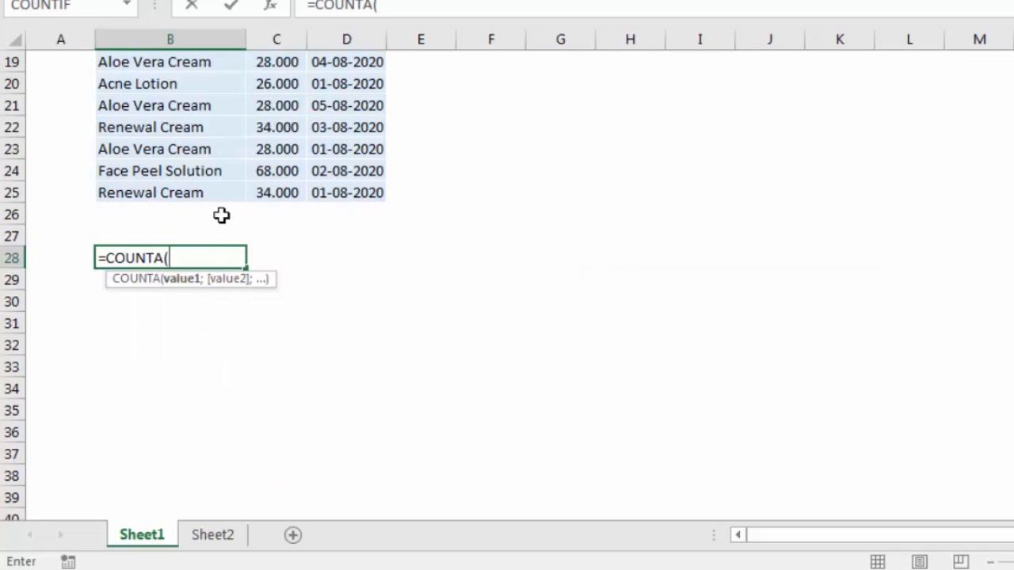
click(201, 195)
key(ctrl+shift+Up)
key(shift+Down)
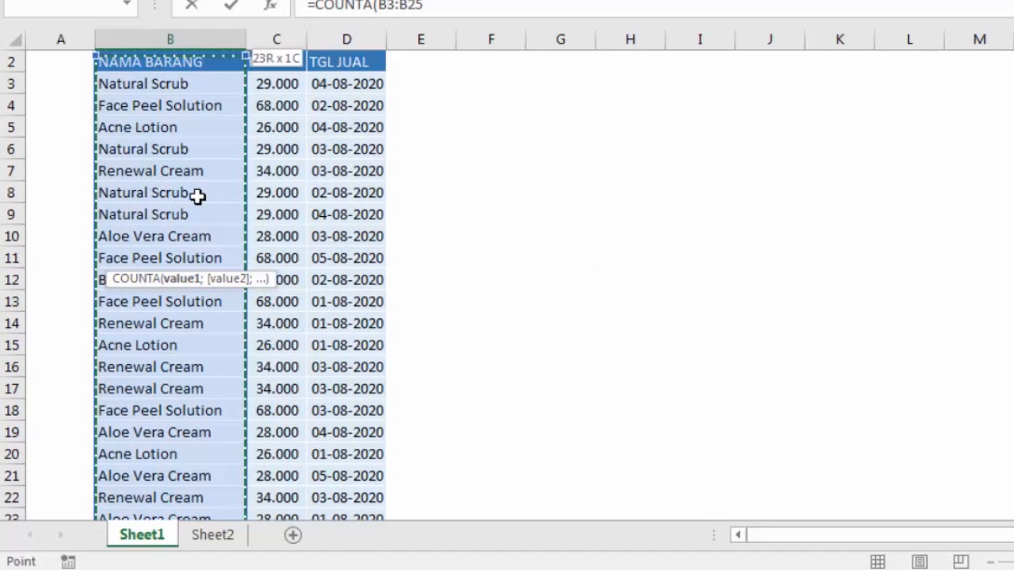
key(Return)
key(Up)
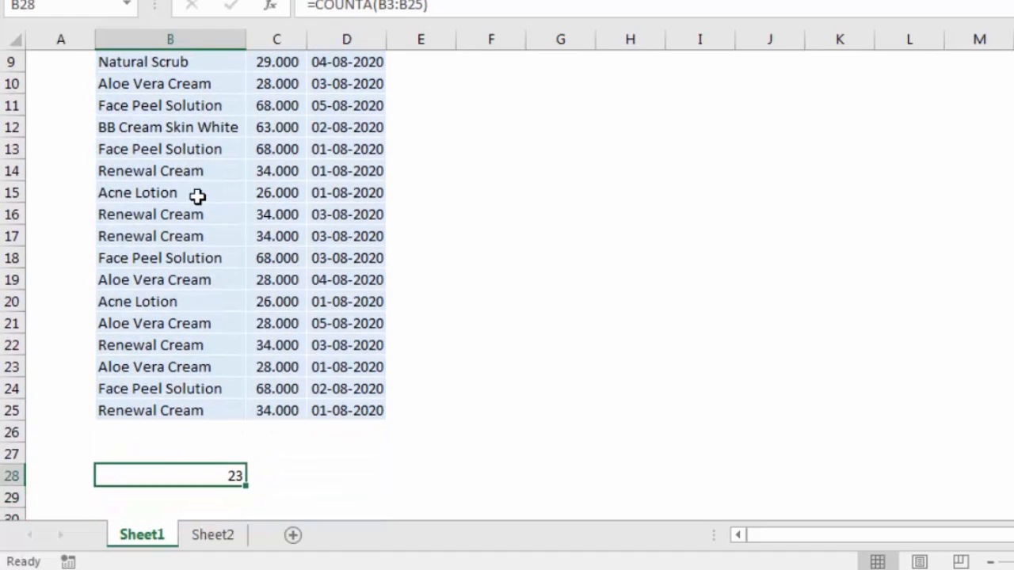
scroll(292, 223, down, 2)
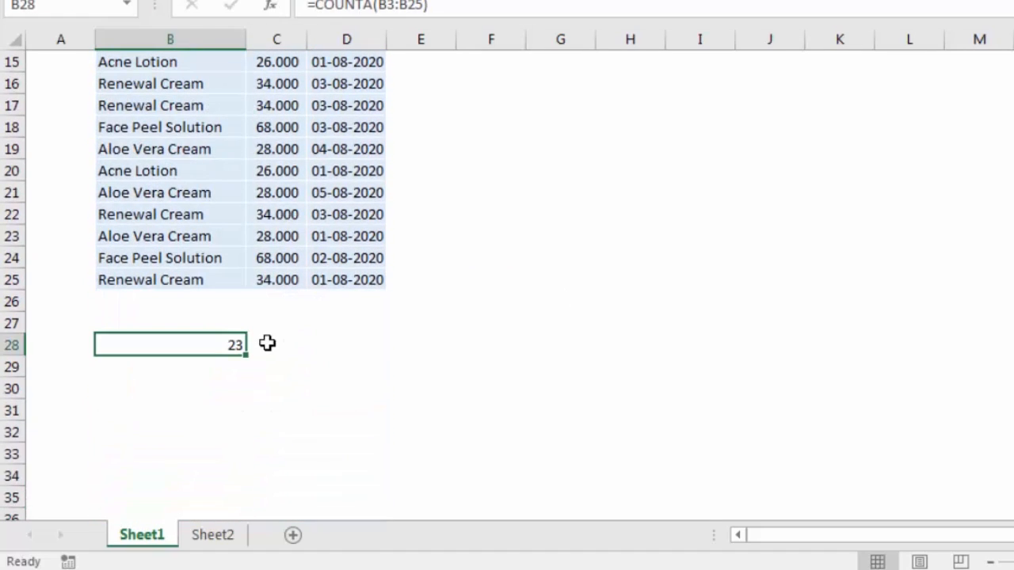
click(232, 537)
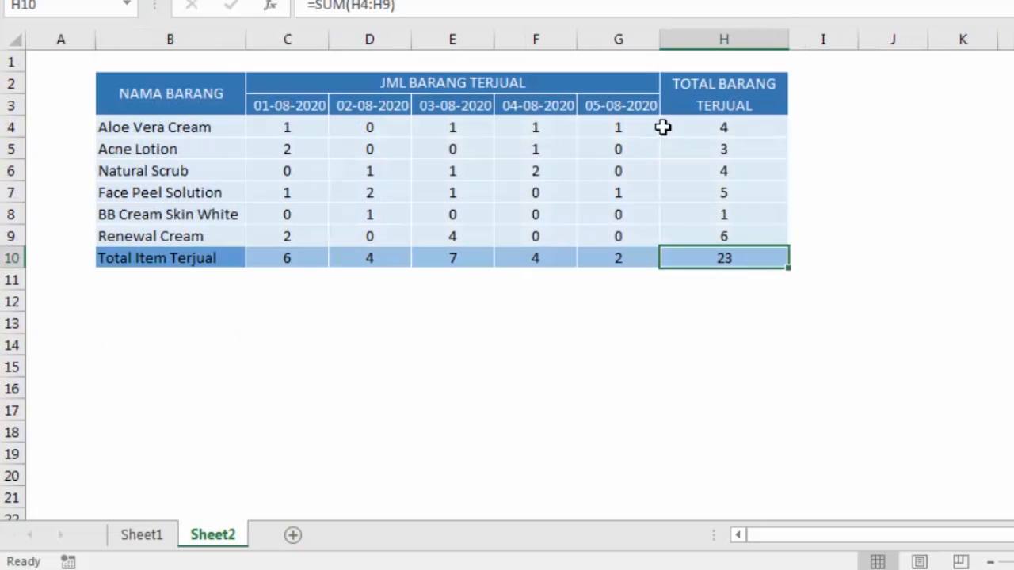
Step: Enter 1 in cell A3 of Sheet1 and fill column A downward beside the sales rows
click(150, 536)
scroll(82, 418, up, 5)
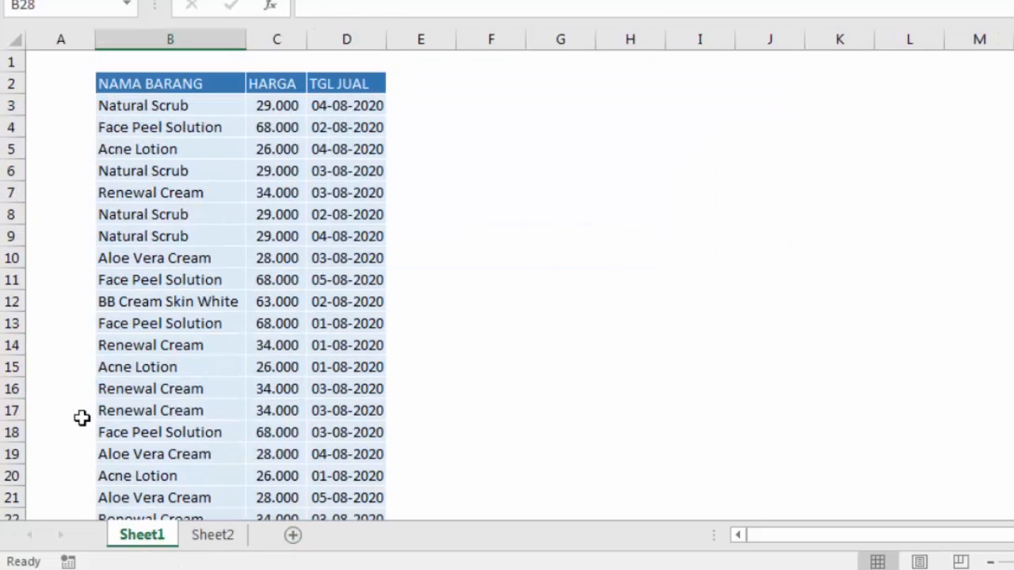
click(69, 107)
text(1)
click(107, 140)
click(84, 107)
drag(96, 117, 96, 443)
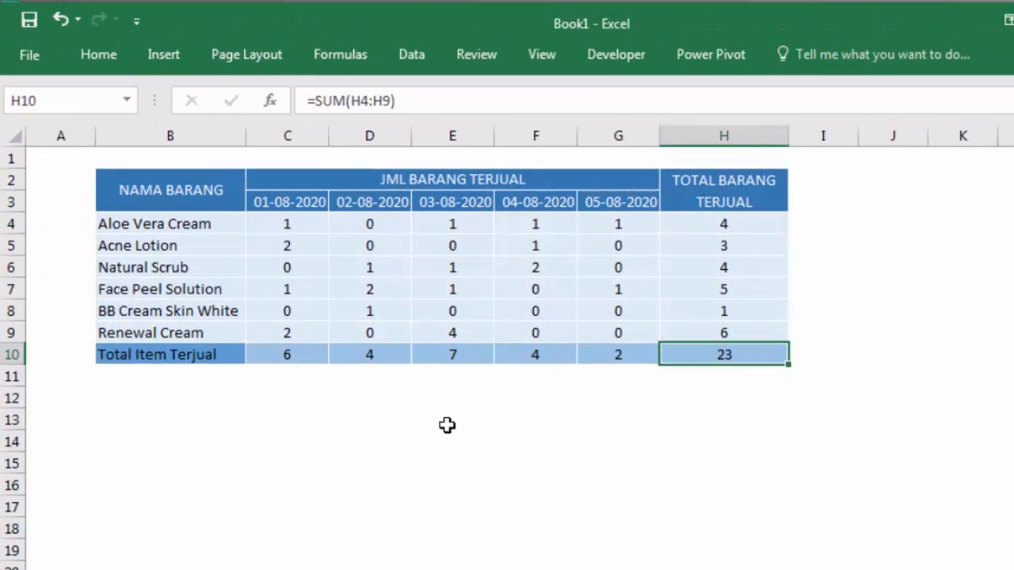
Step: Review the COUNTIFS formula in C4 of Sheet2, and clear the formulas from C4:G9
click(285, 227)
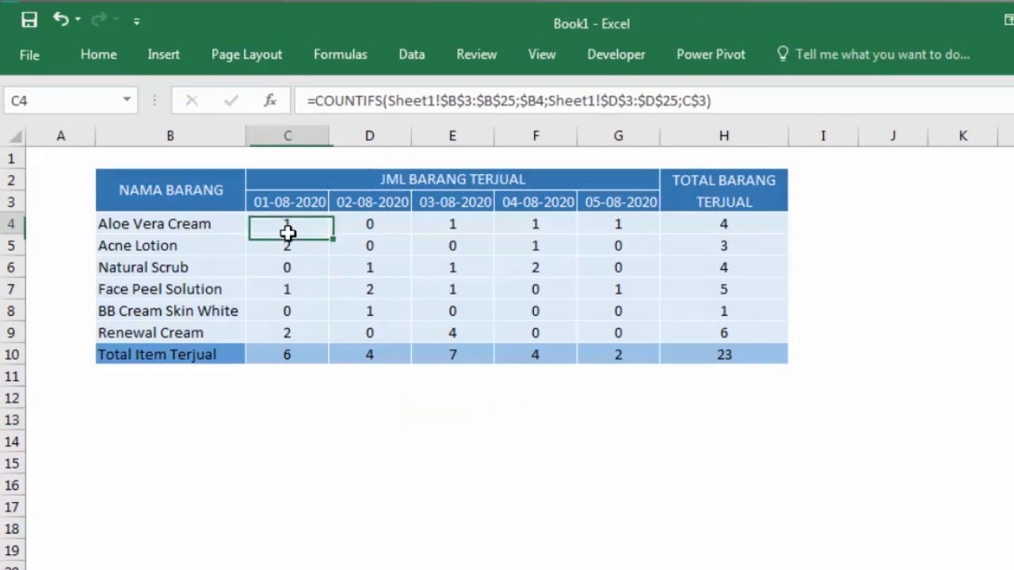
click(341, 348)
click(292, 221)
click(267, 392)
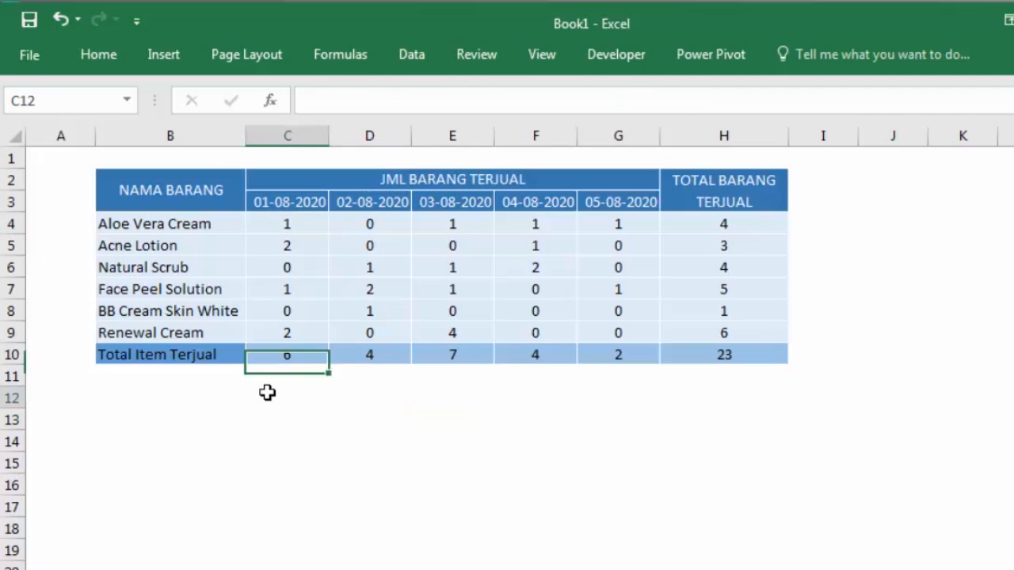
click(289, 226)
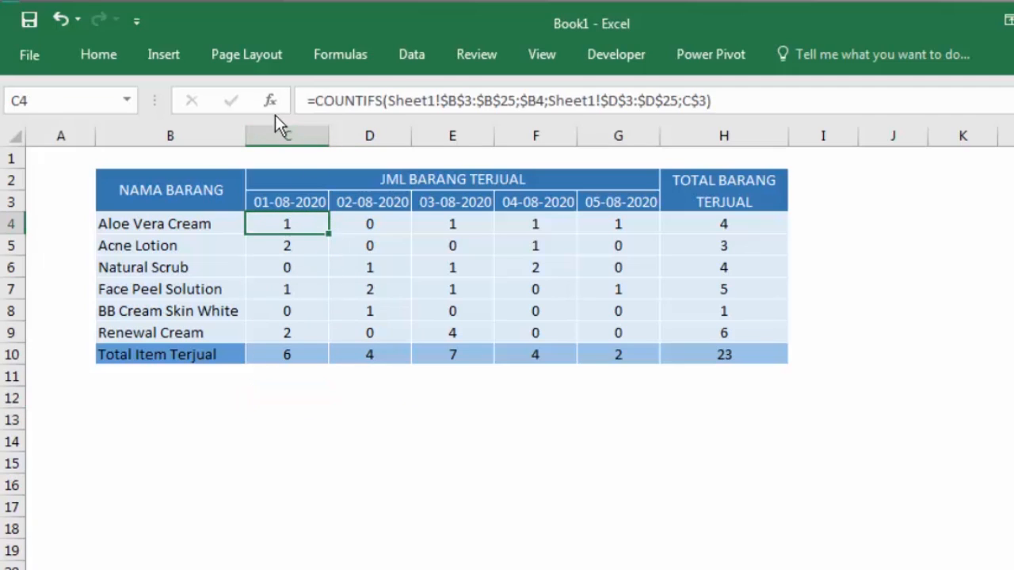
click(338, 307)
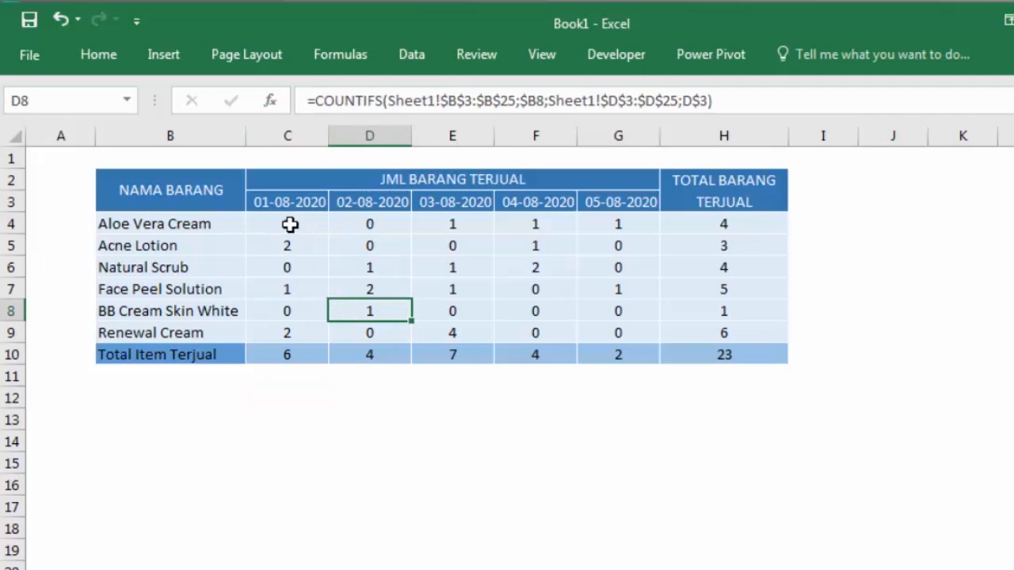
drag(290, 225, 620, 330)
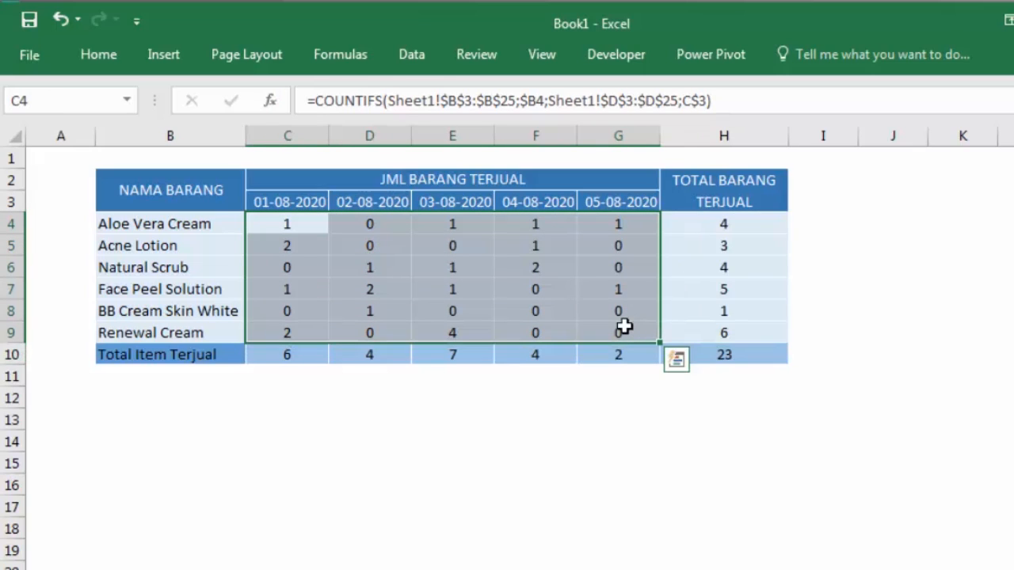
key(Delete)
click(301, 226)
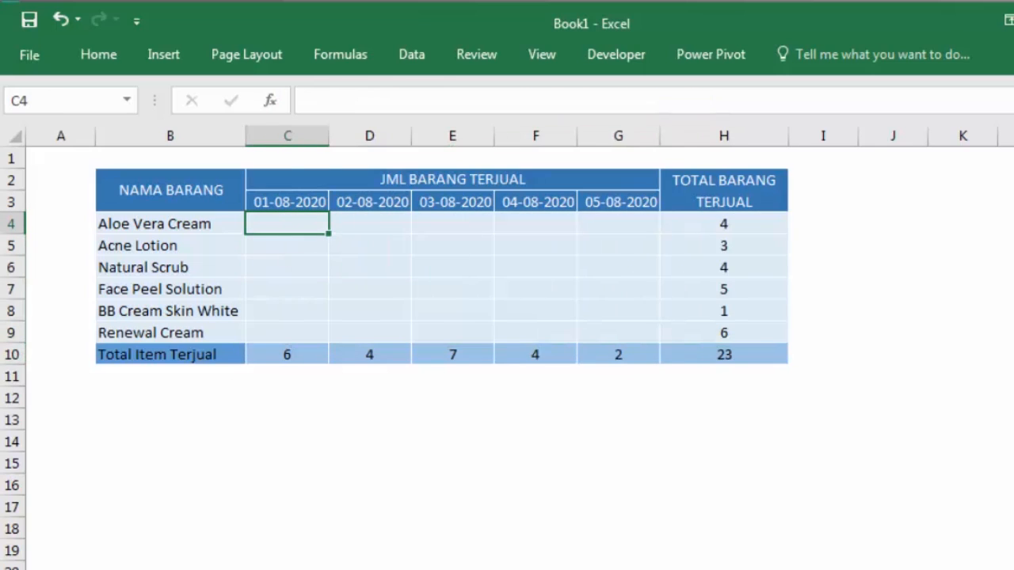
Step: Name the product cells B3:B25 under NAMA BARANG in Sheet1 as NAMABARANG
key(ctrl+Page_Up)
click(444, 339)
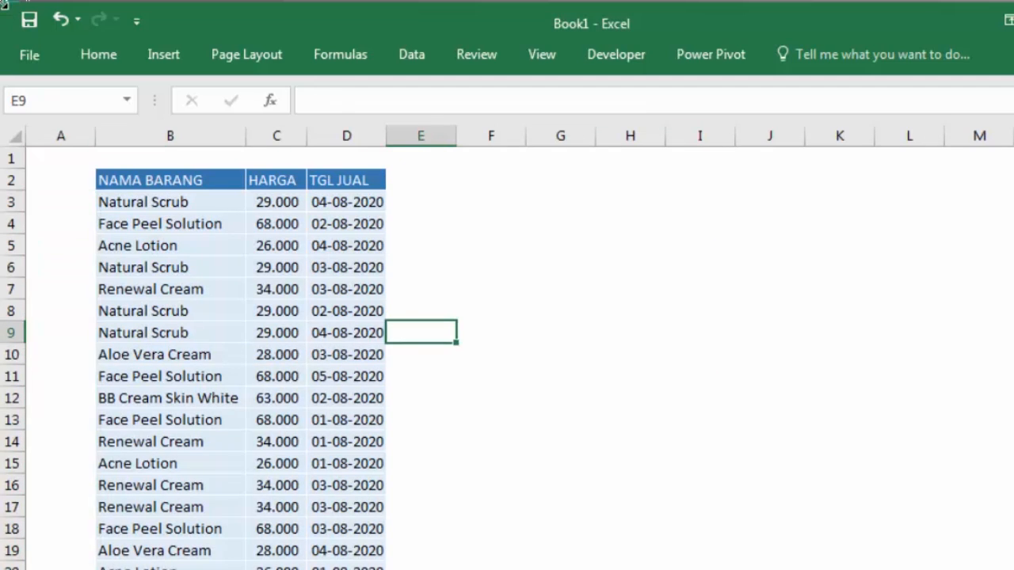
click(207, 201)
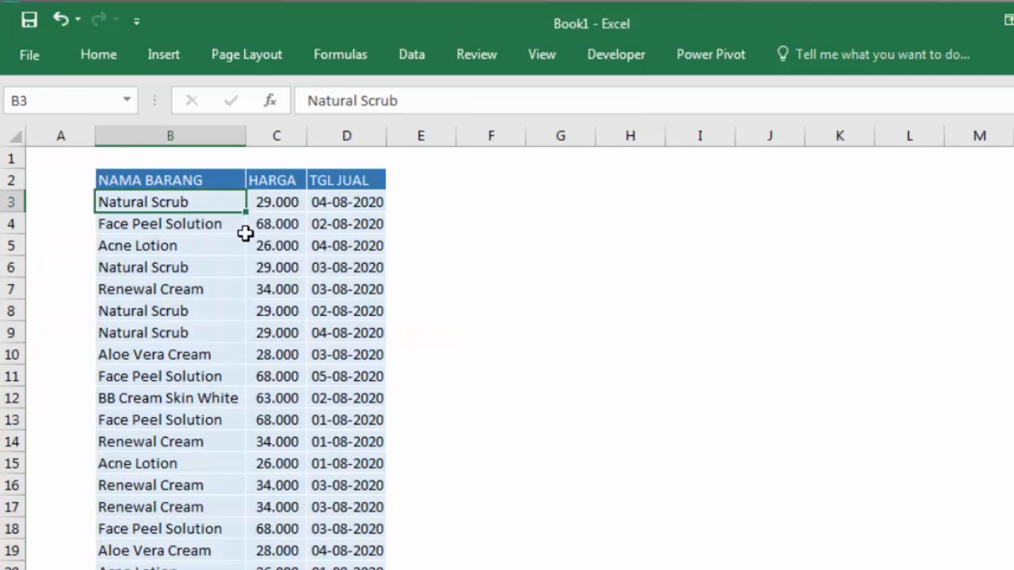
key(ctrl+shift+Down)
click(98, 108)
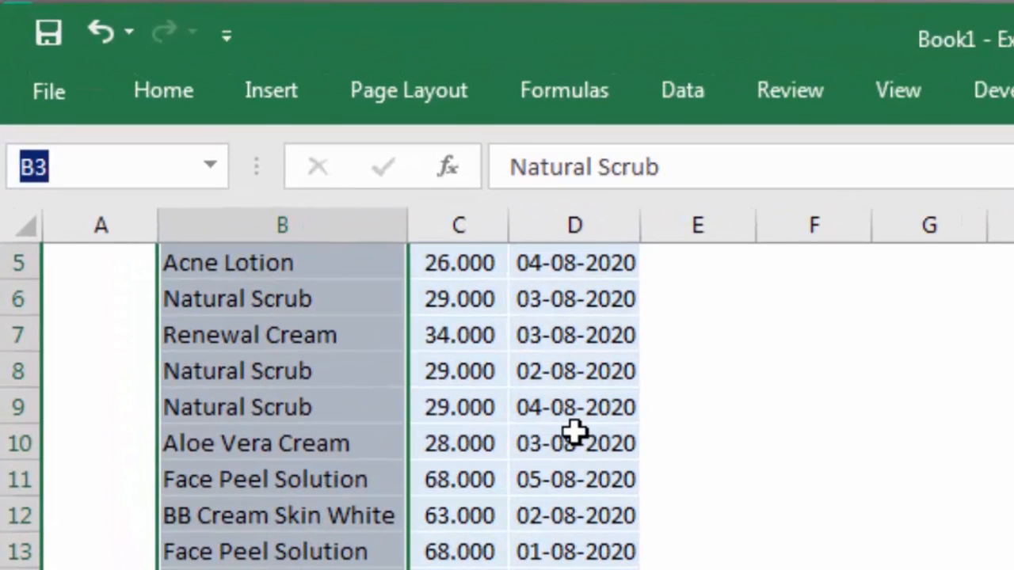
text(N)
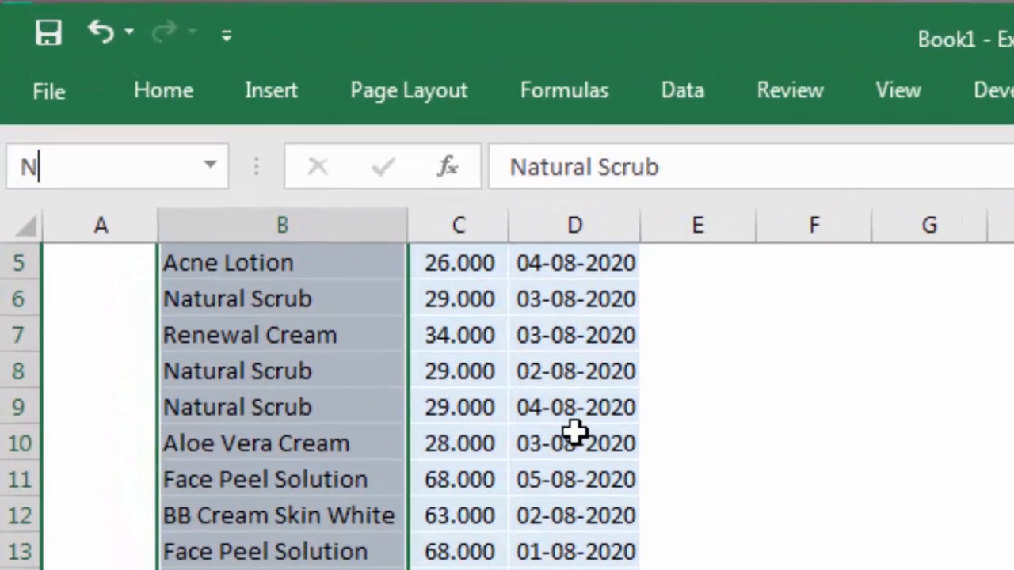
text(AMABARANG)
key(Return)
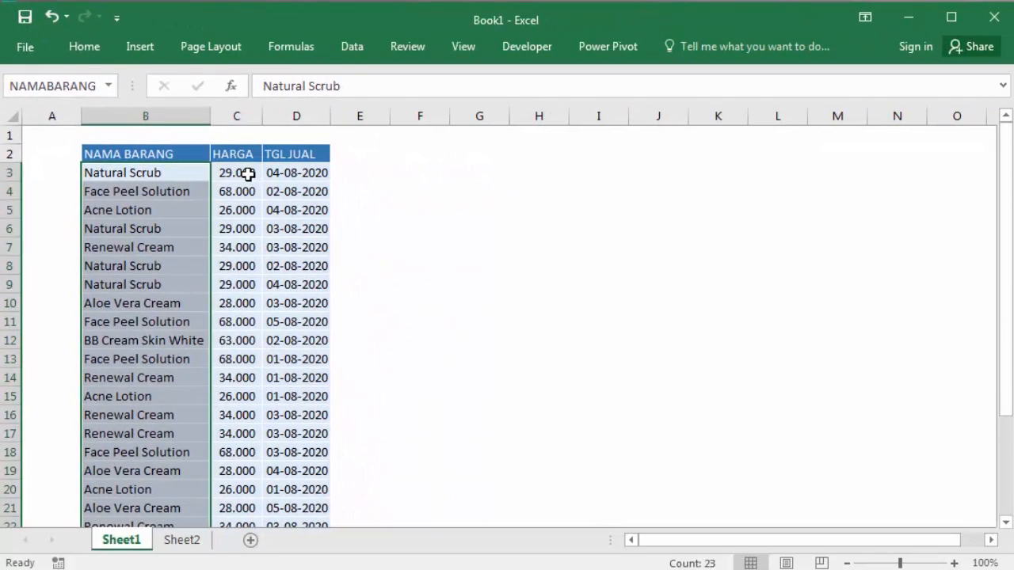
Step: Name the price cells C3:C25 under the HARGA heading in Sheet1 as HARGA
click(409, 286)
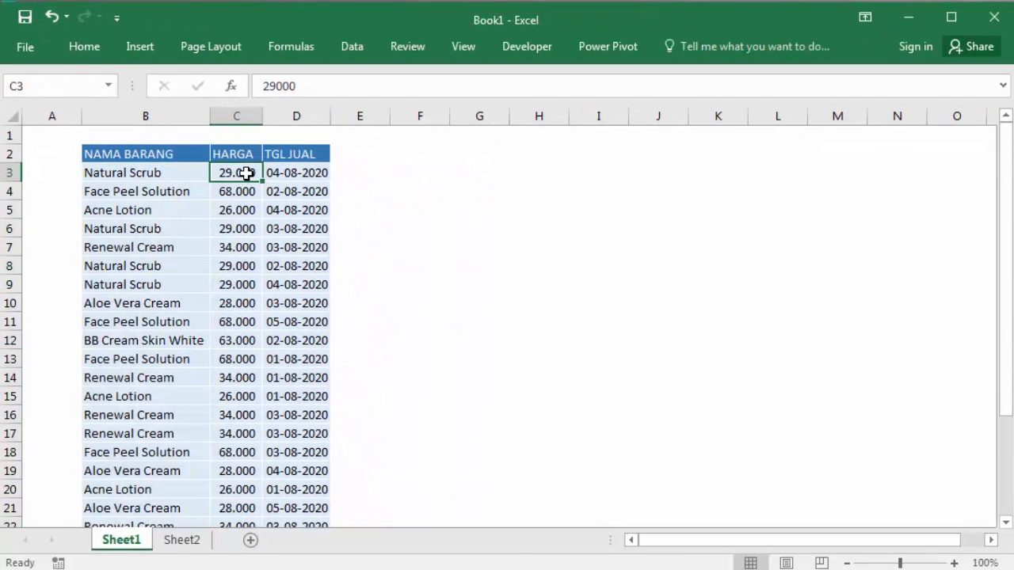
key(ctrl+shift+Down)
click(87, 87)
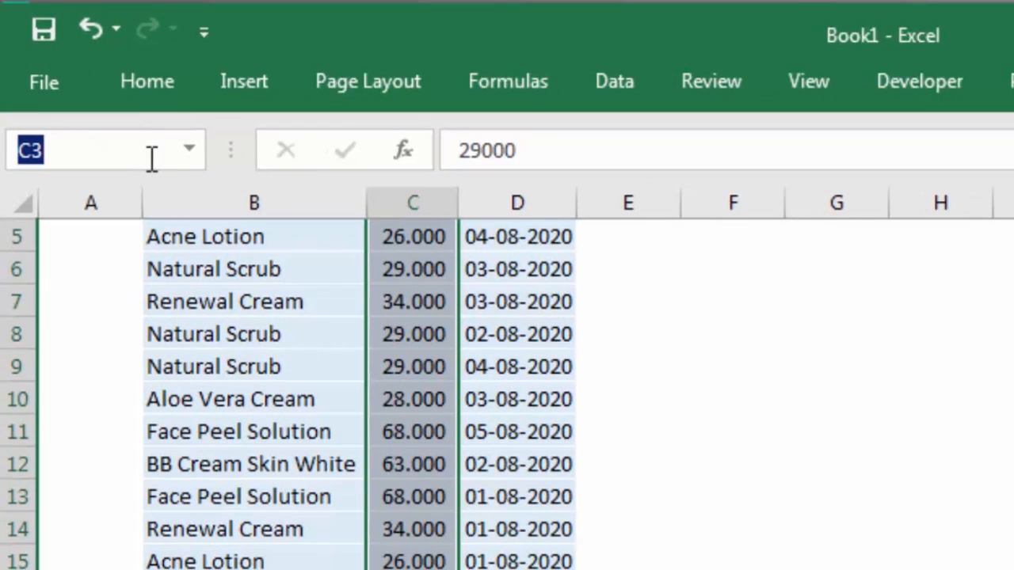
text(HARGA)
key(Return)
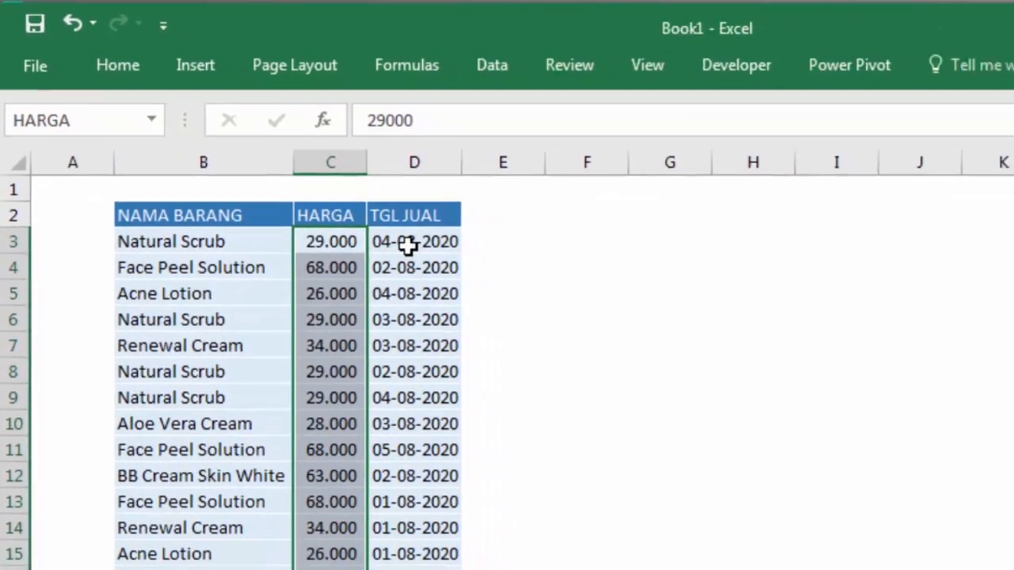
Step: Name the sale date cells D3:D25 under the TGL JUAL heading in Sheet1 as TGLJUAL
click(538, 305)
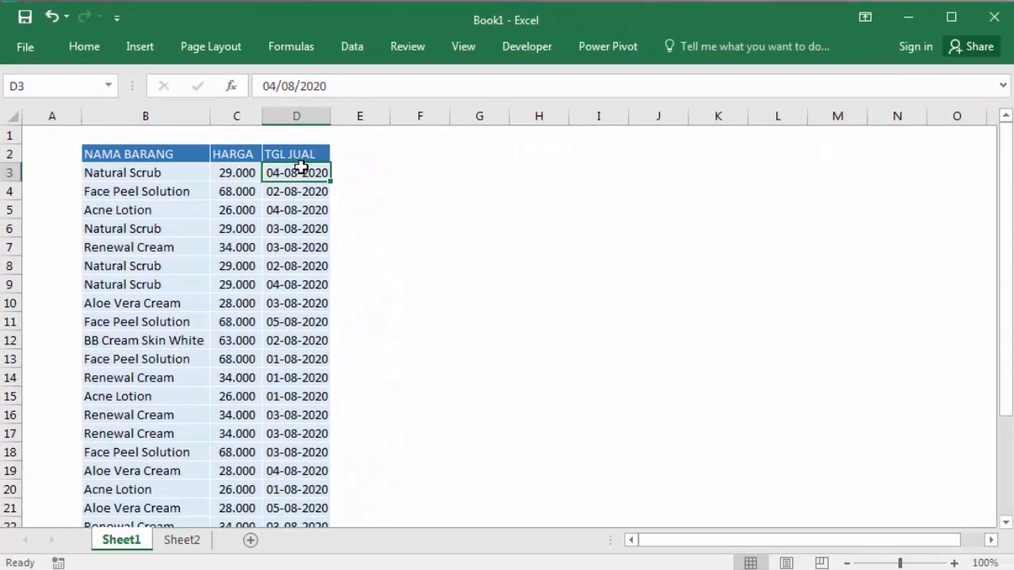
key(ctrl+shift+Down)
click(51, 82)
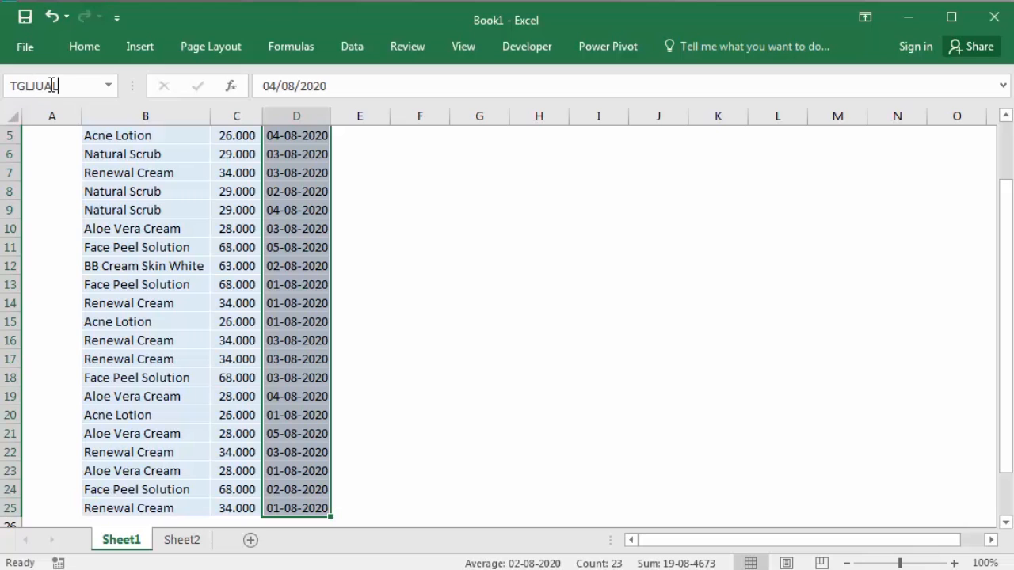
key(Return)
Step: Name the whole sales data block B3:D25 in Sheet1 as DATAJUAL
click(300, 191)
drag(185, 171, 321, 175)
key(ctrl+shift+Down)
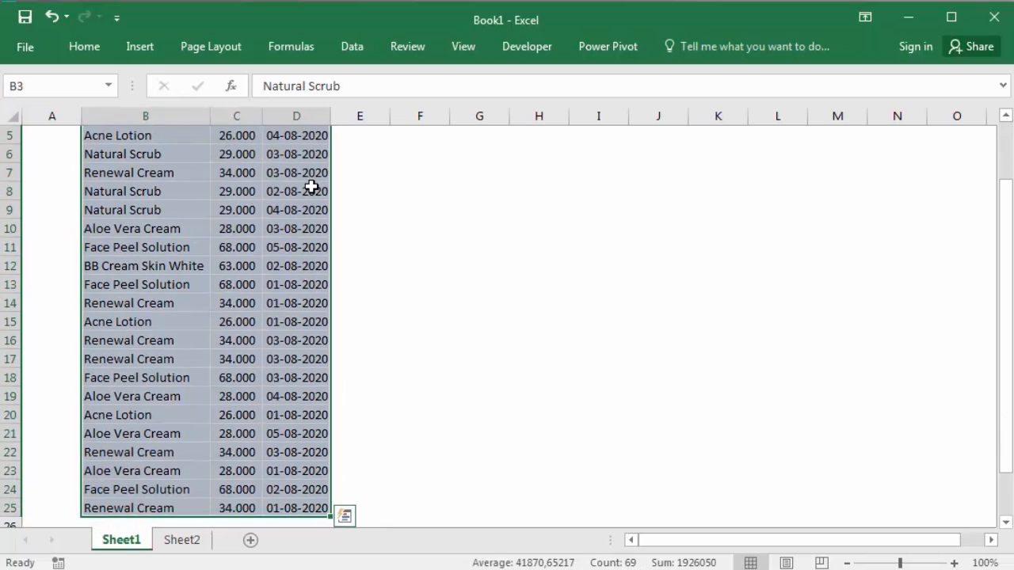
click(59, 91)
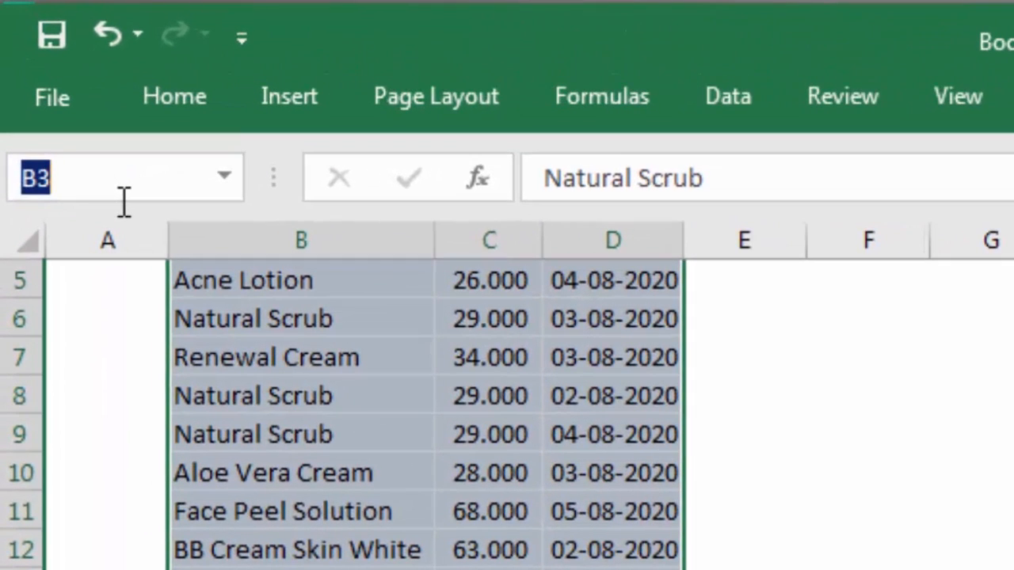
text(DATAJUAL)
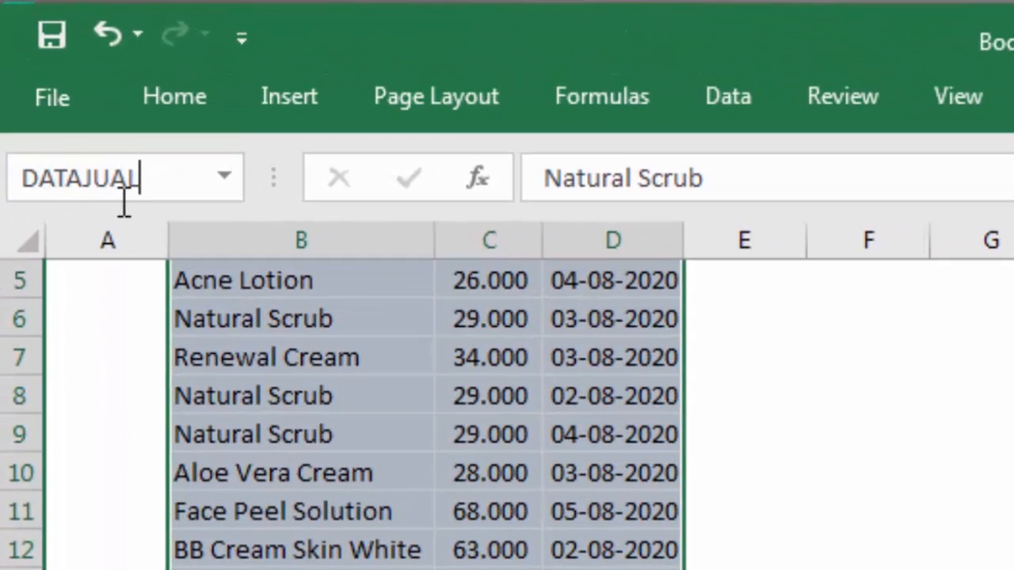
key(Return)
click(519, 459)
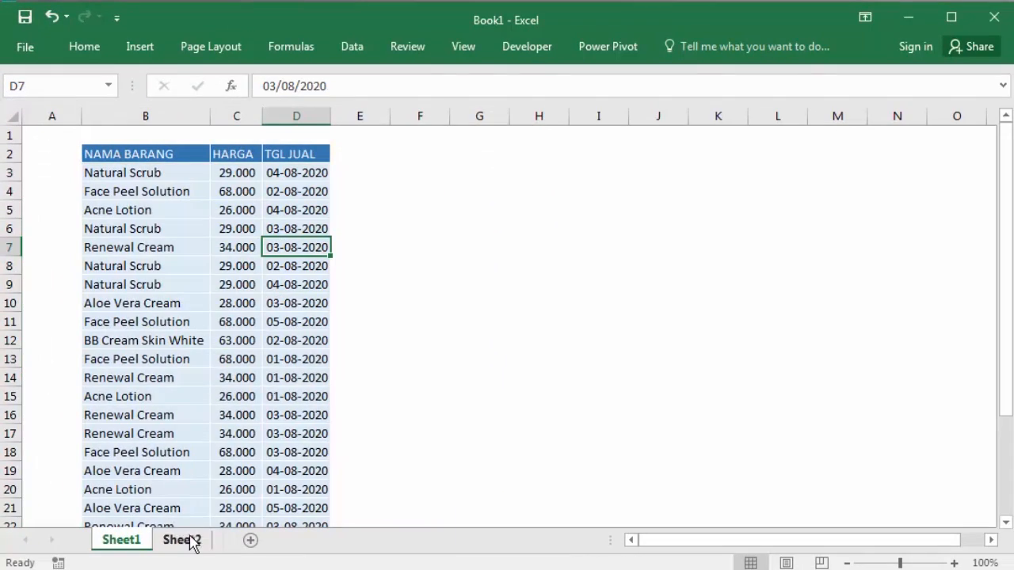
Step: Begin a COUNTIFS formula in cell C4 of Sheet2 with the named range NAMABARANG as the first criteria range
click(190, 538)
click(248, 205)
click(249, 193)
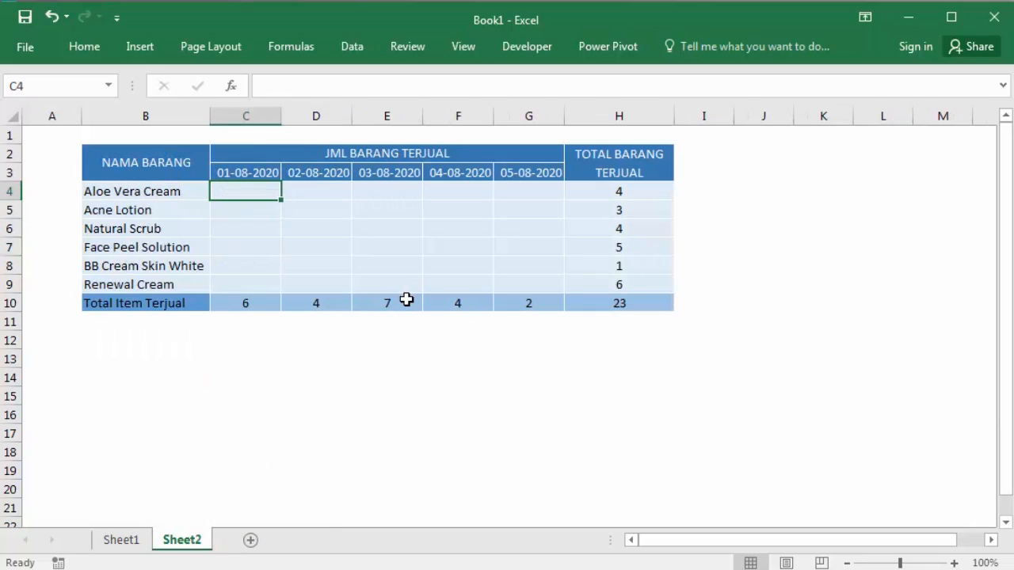
text(=C)
key(BackSpace)
text(CCOUN)
key(Down)
key(Down)
key(Down)
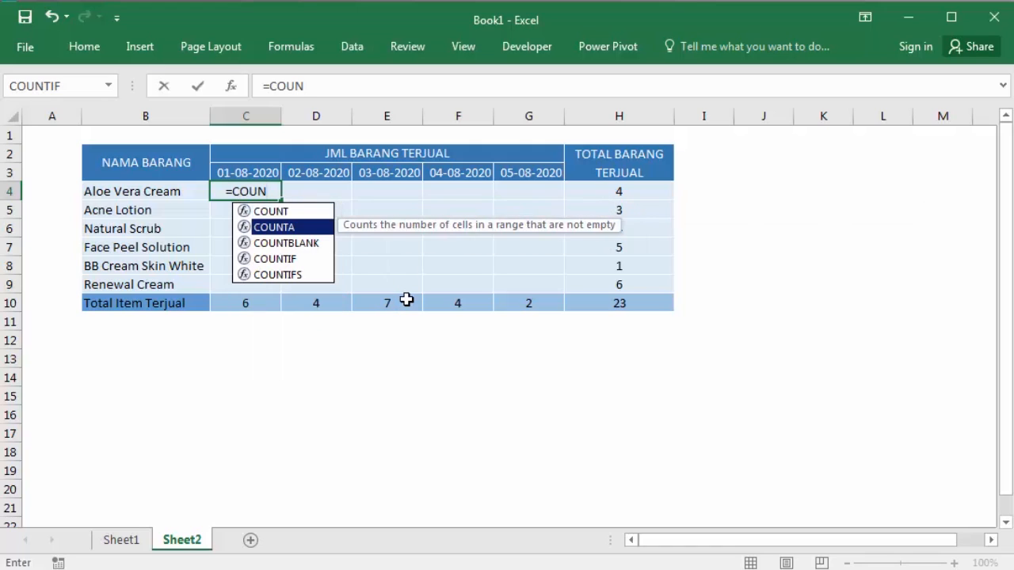
key(Down)
key(Tab)
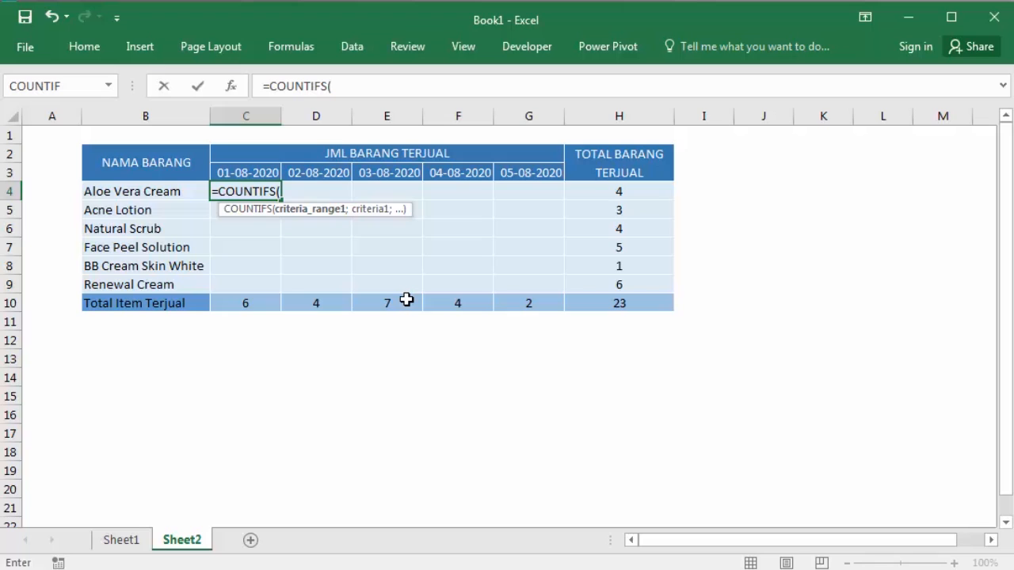
text(NA)
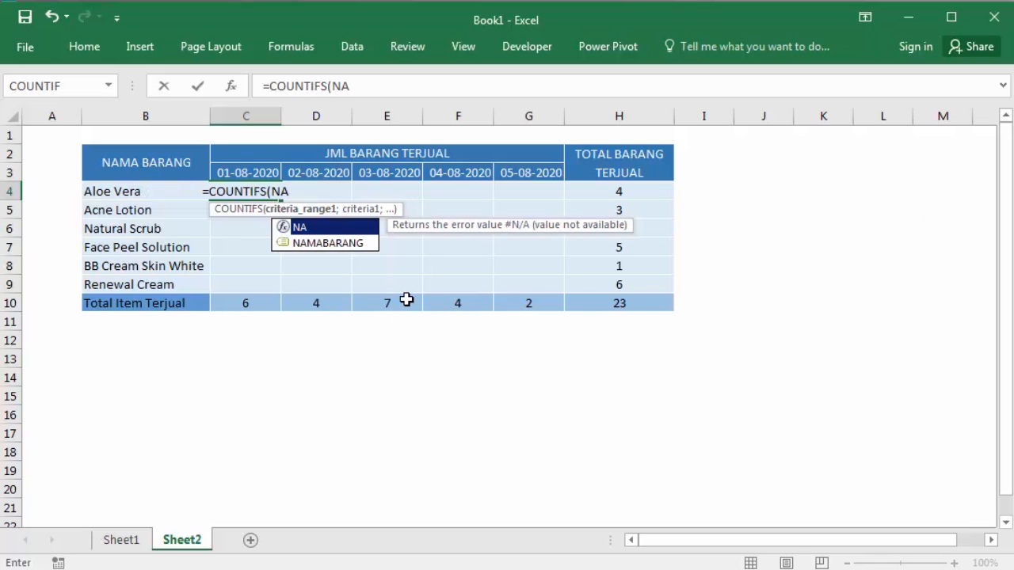
key(Down)
key(Tab)
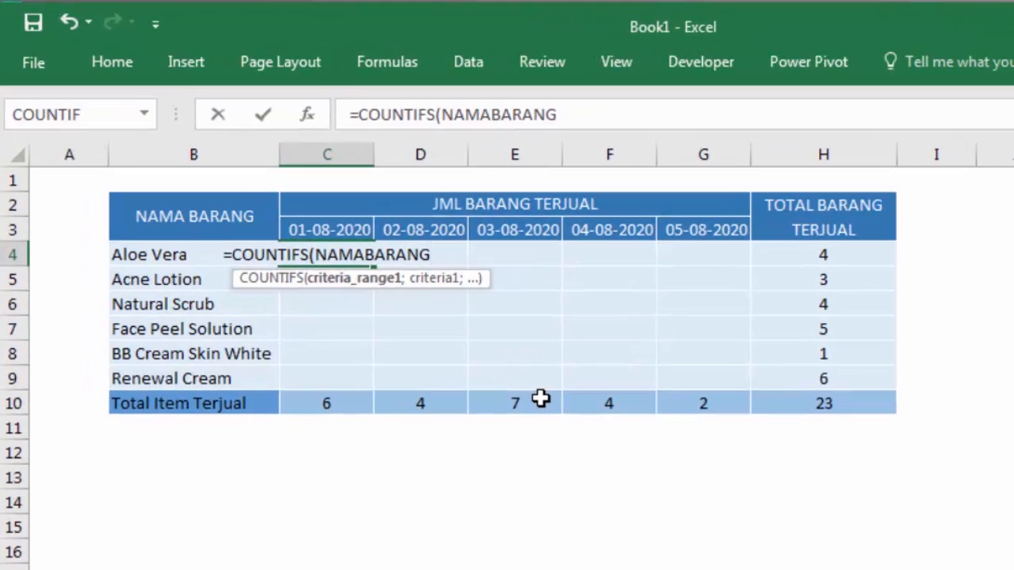
Step: Add the product cell B4 as the first criterion in the COUNTIFS formula, locking its column as $B4
text(;)
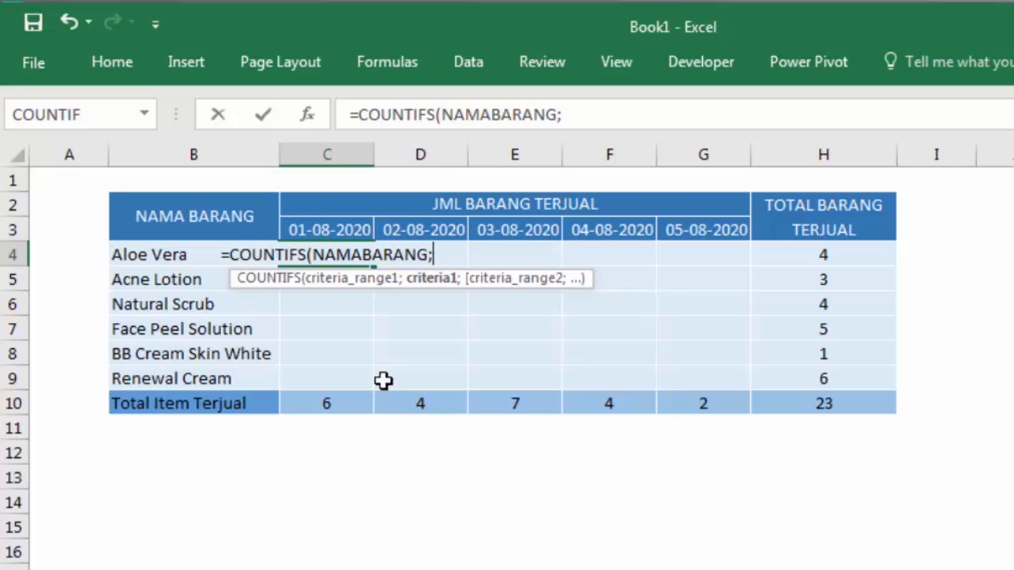
click(147, 256)
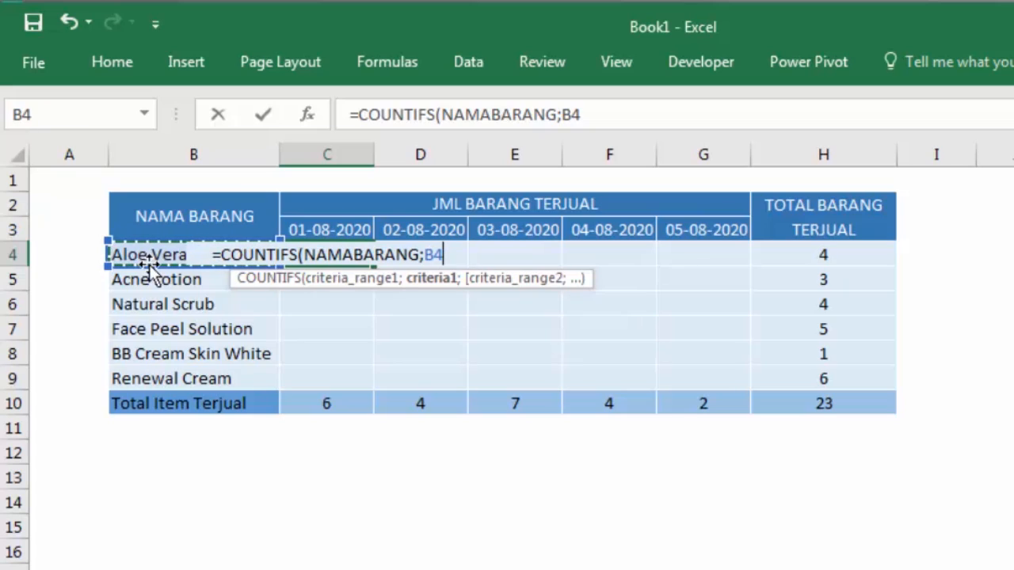
key(F4)
key(F4)
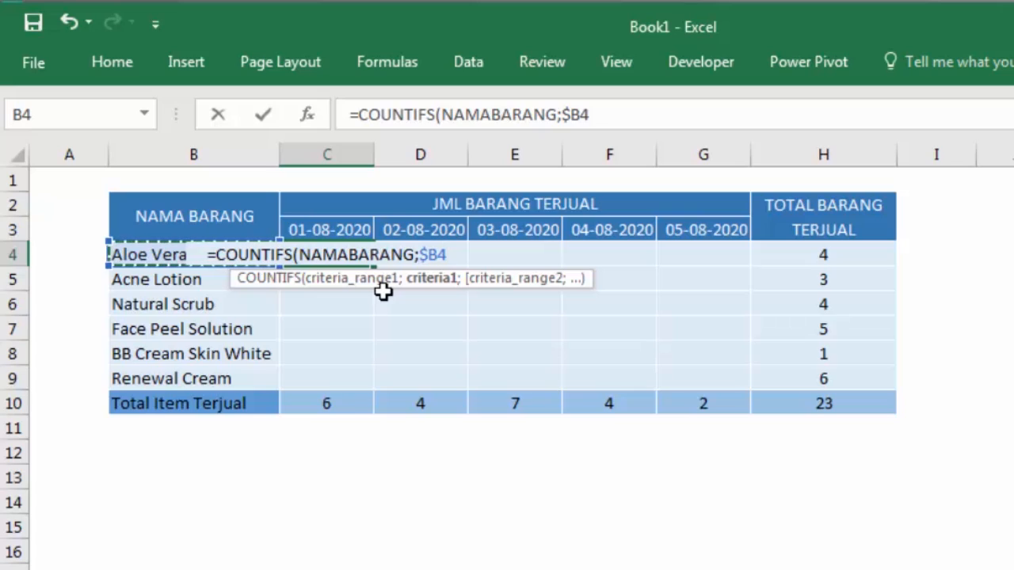
text(;)
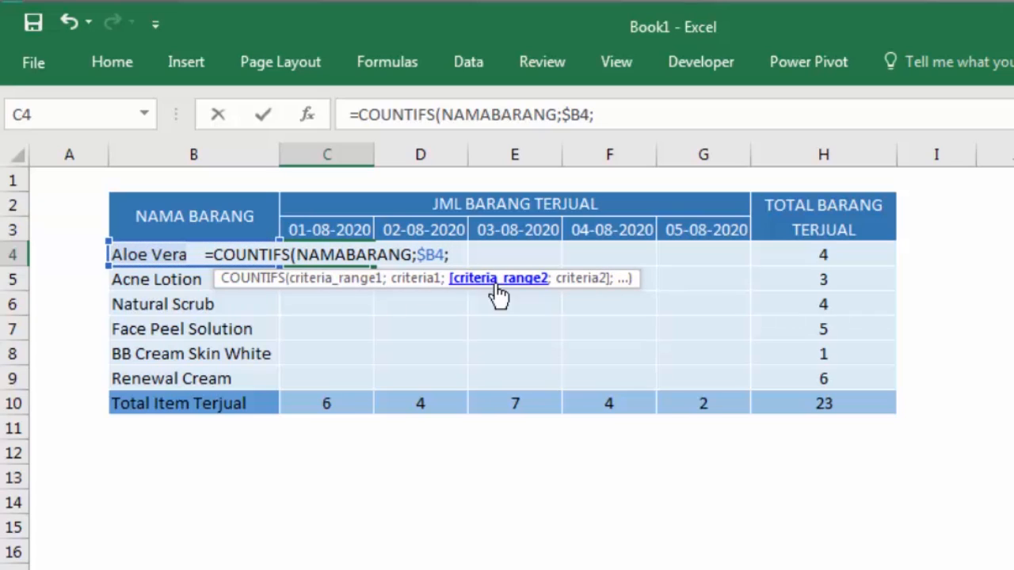
Step: Complete the COUNTIFS formula in C4 with the named range TGLJUAL and the row-locked date criterion C$3
text(T)
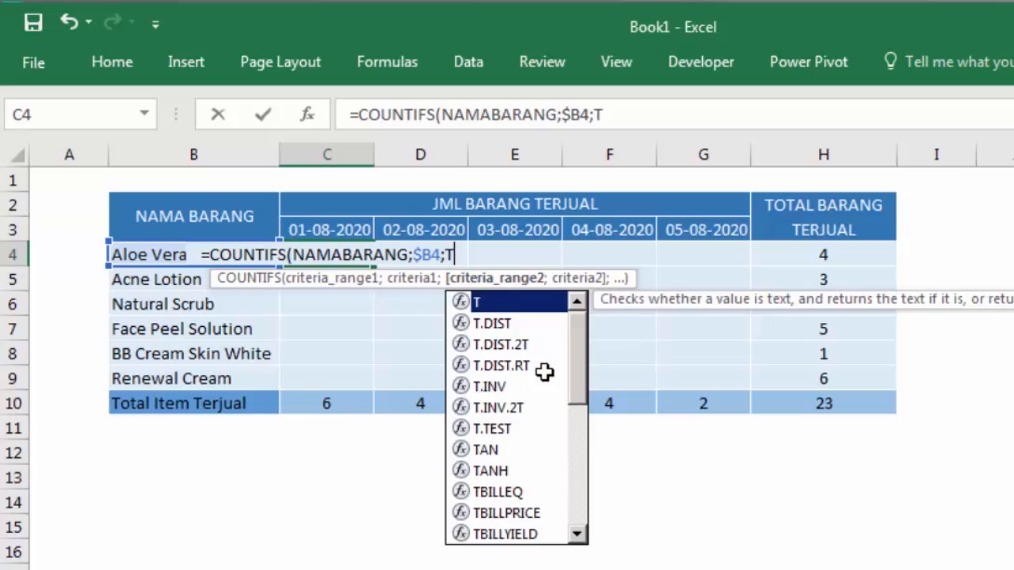
text(G)
key(Tab)
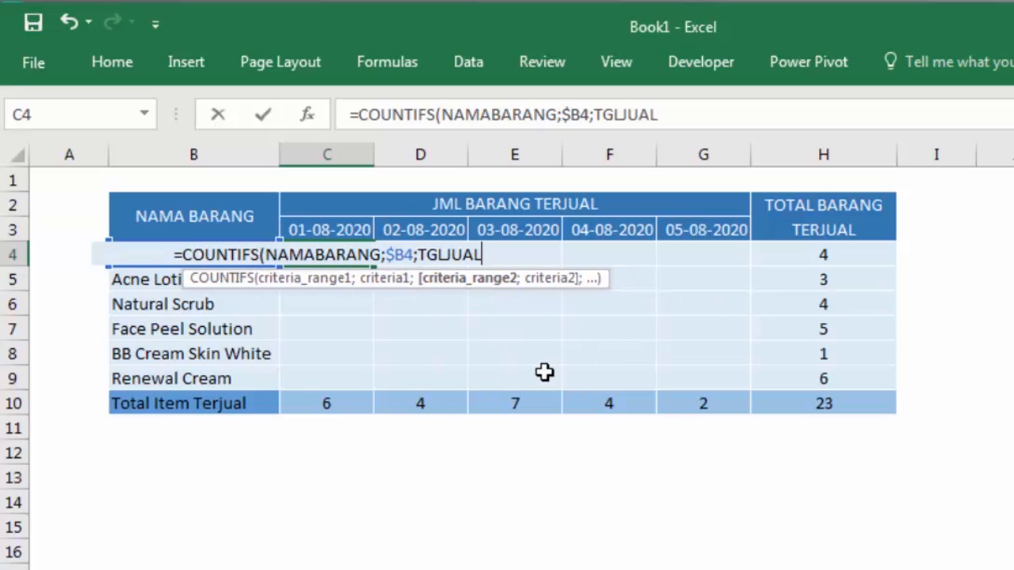
text(;)
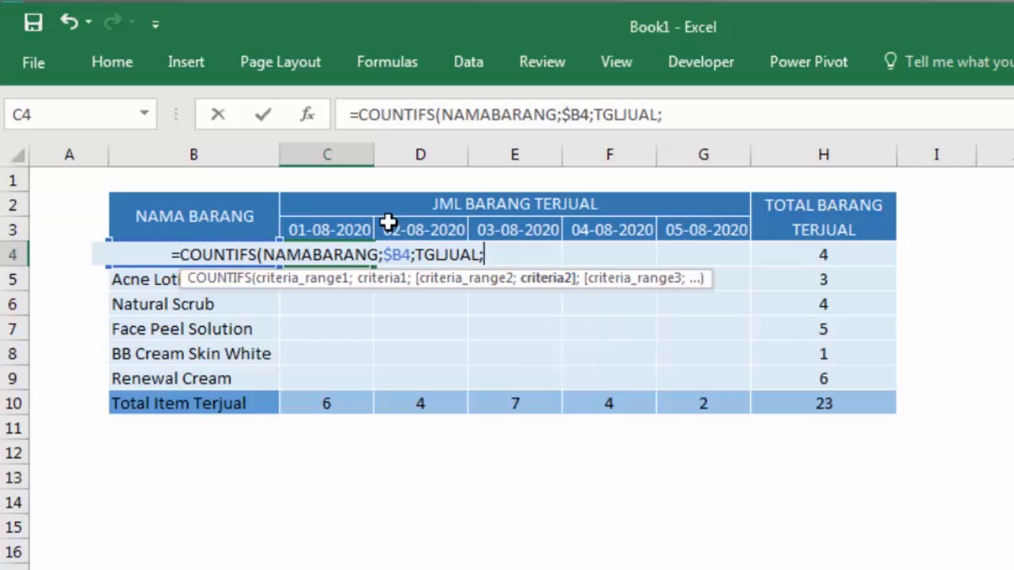
click(341, 230)
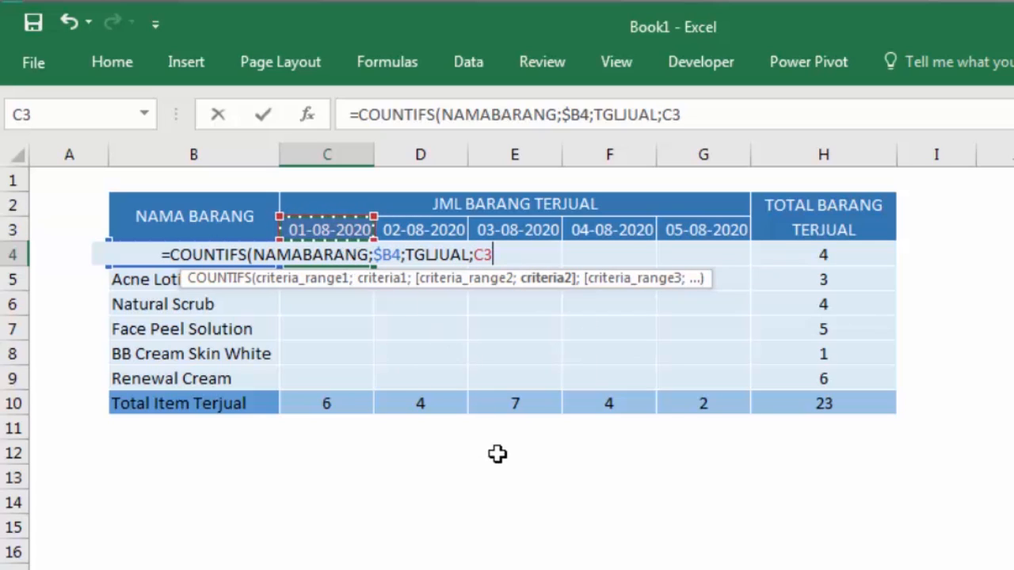
key(F4)
key(F4)
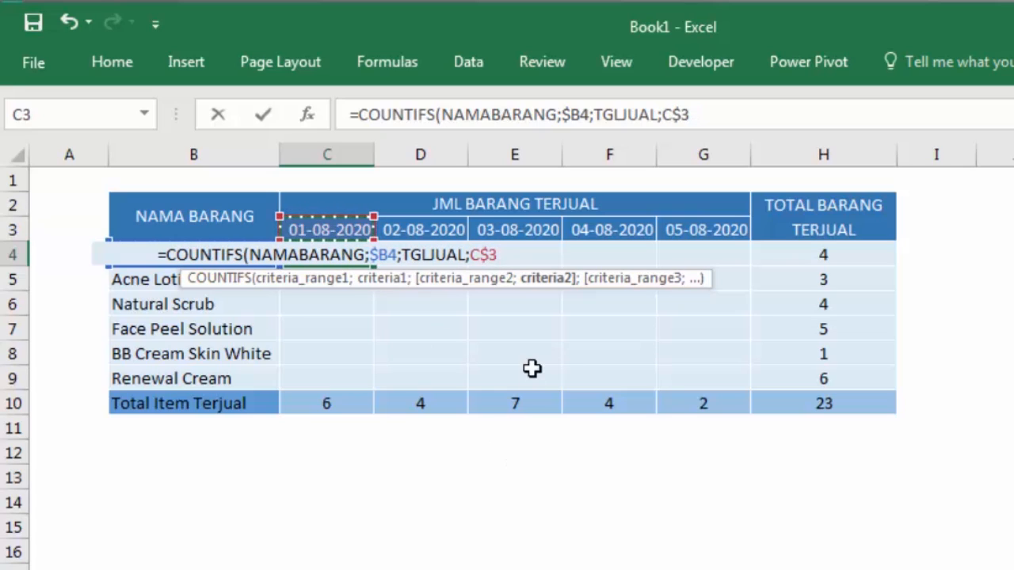
key(Return)
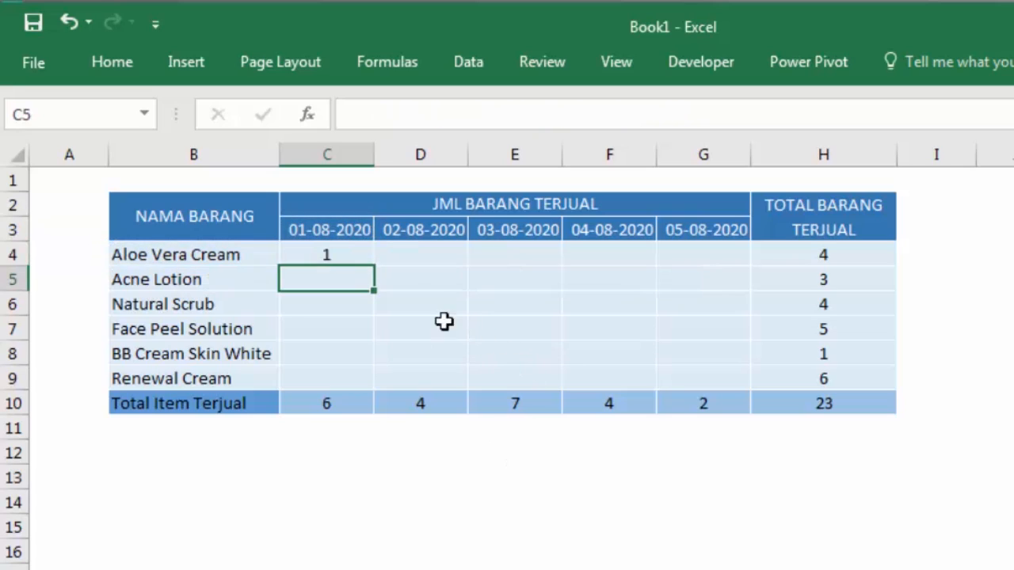
Step: Fill the COUNTIFS formula from C4 across the product and date grid C4:G9
click(343, 252)
drag(373, 268, 692, 412)
click(550, 477)
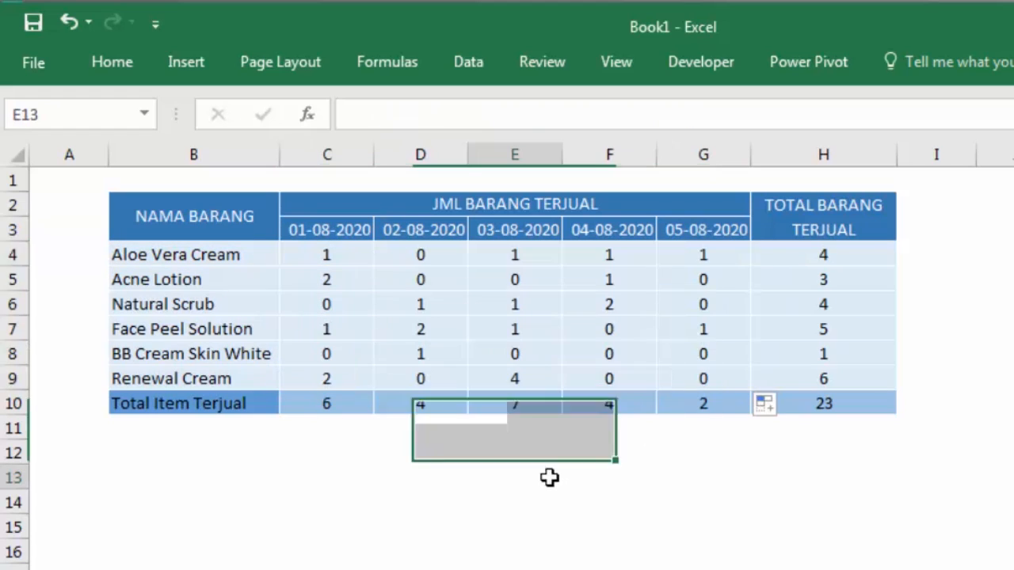
Step: Examine the filled COUNTIFS cells in C4:G9 of Sheet2 to check their counts and named-range formulas
click(320, 283)
click(419, 297)
click(515, 283)
click(642, 273)
click(703, 254)
drag(317, 256, 759, 385)
click(315, 424)
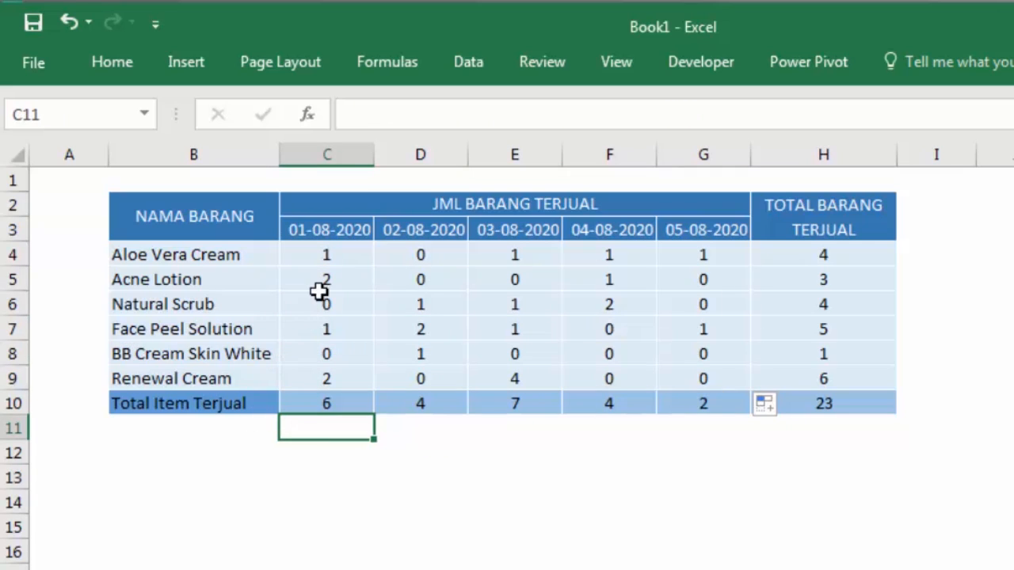
click(313, 254)
click(377, 374)
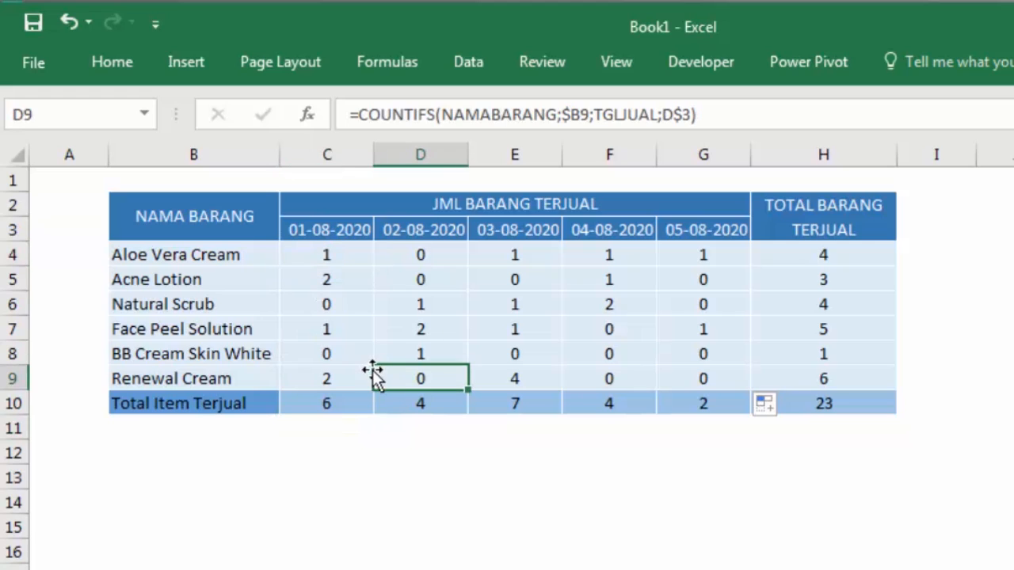
click(421, 468)
drag(321, 262, 724, 369)
click(626, 566)
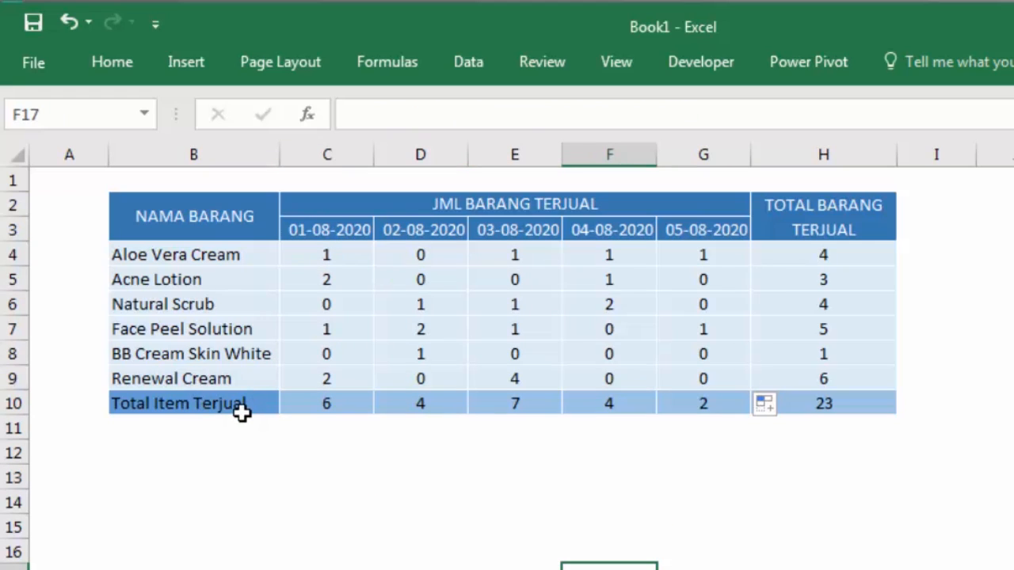
Step: Inspect the sales list in Sheet1 and highlight the named range DATAJUAL to check which cells it covers
click(193, 569)
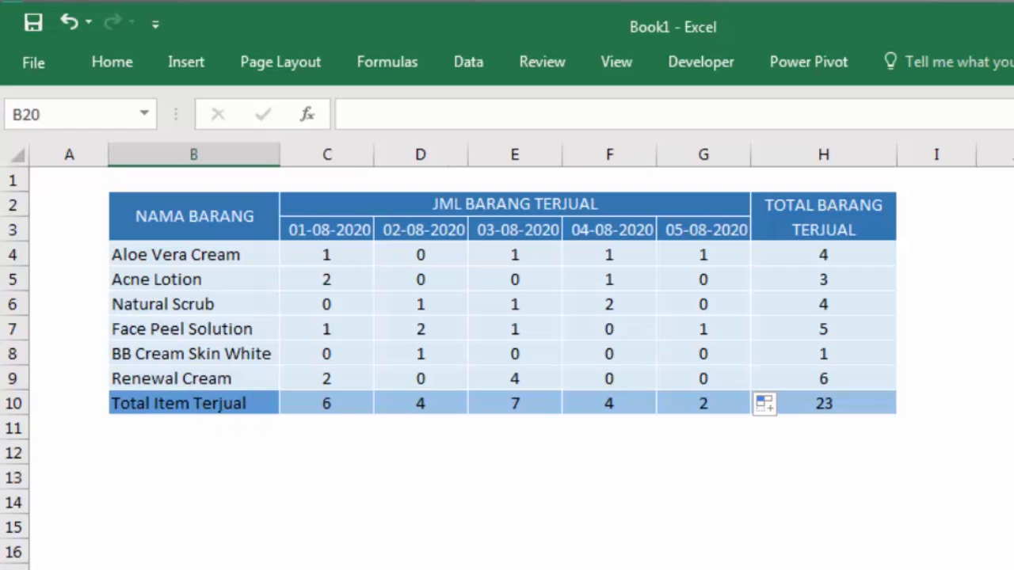
click(238, 569)
scroll(262, 439, down, 7)
scroll(261, 431, up, 5)
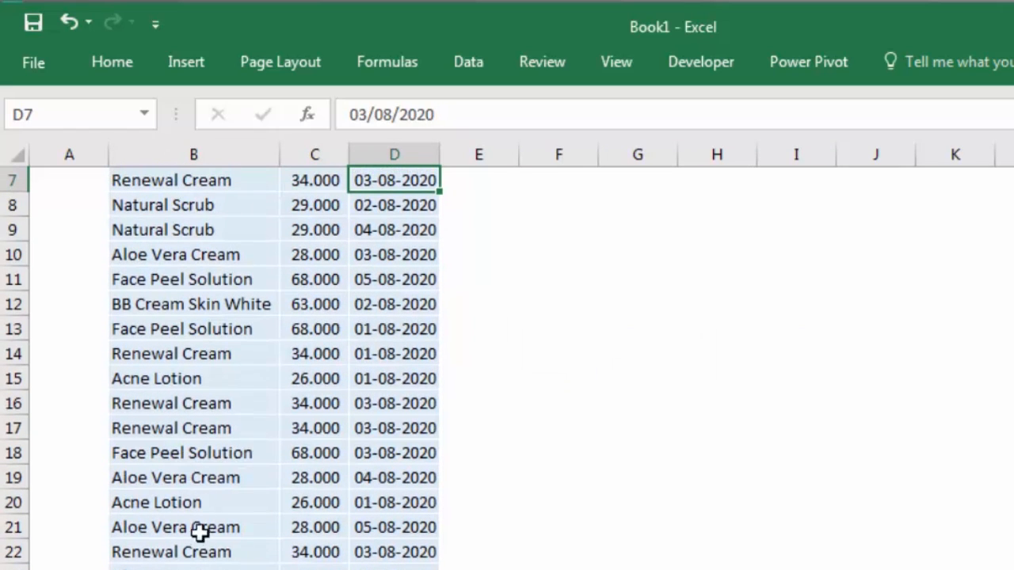
click(241, 569)
click(145, 114)
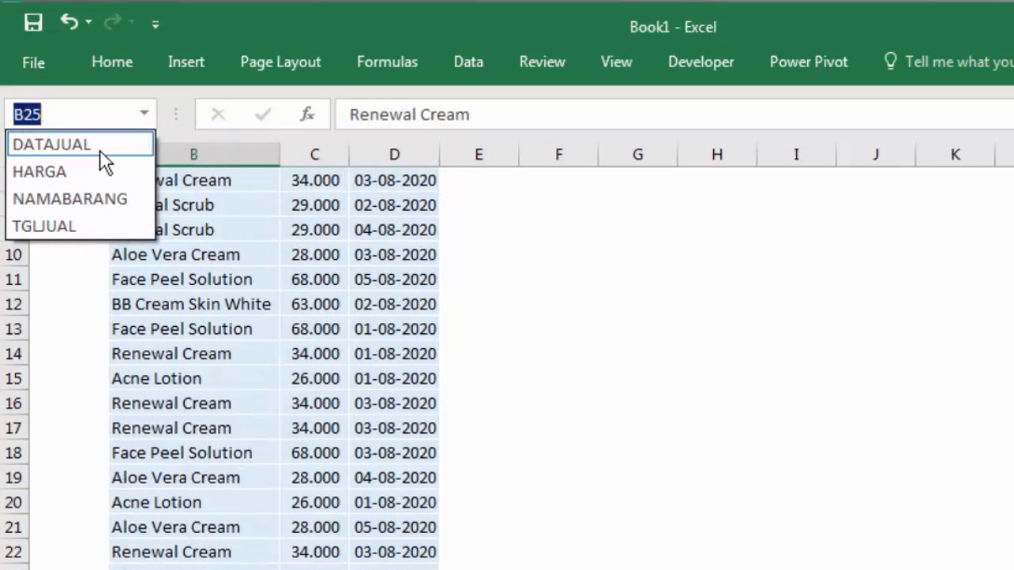
click(98, 149)
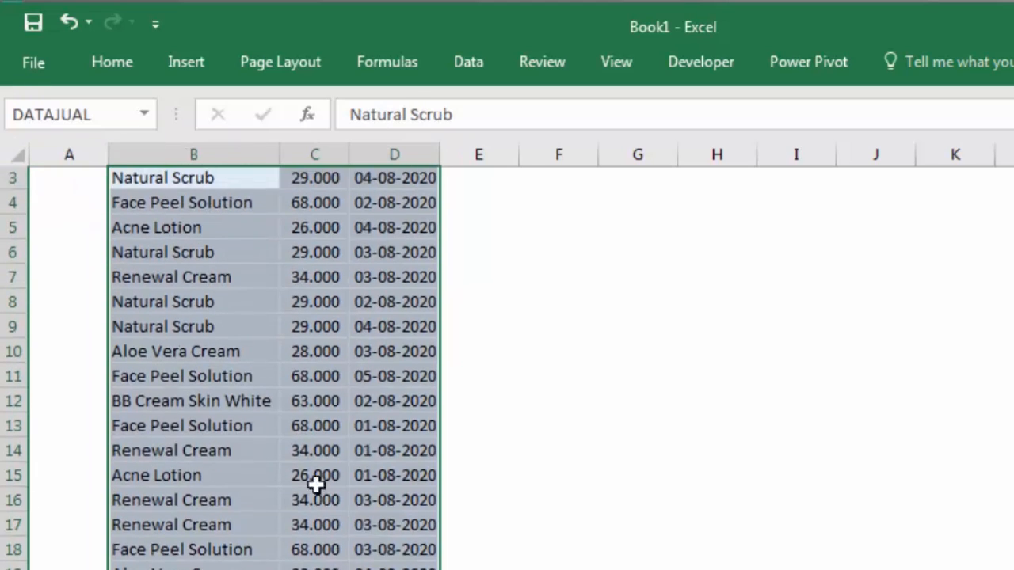
scroll(317, 483, down, 4)
click(195, 455)
click(199, 480)
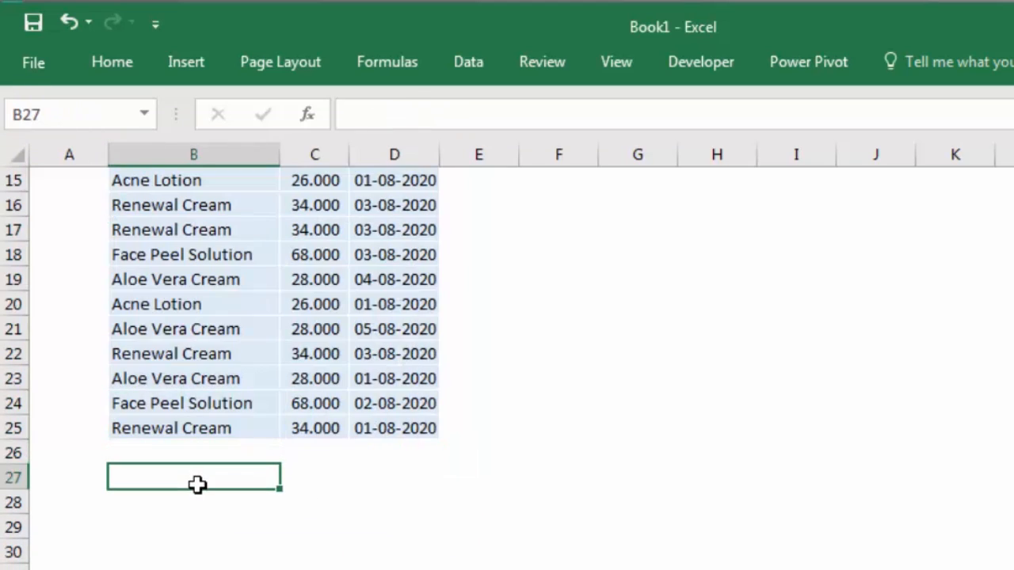
Step: Look over the source sales rows in Sheet1 and the completed count table in Sheet2
scroll(208, 482, up, 5)
click(277, 332)
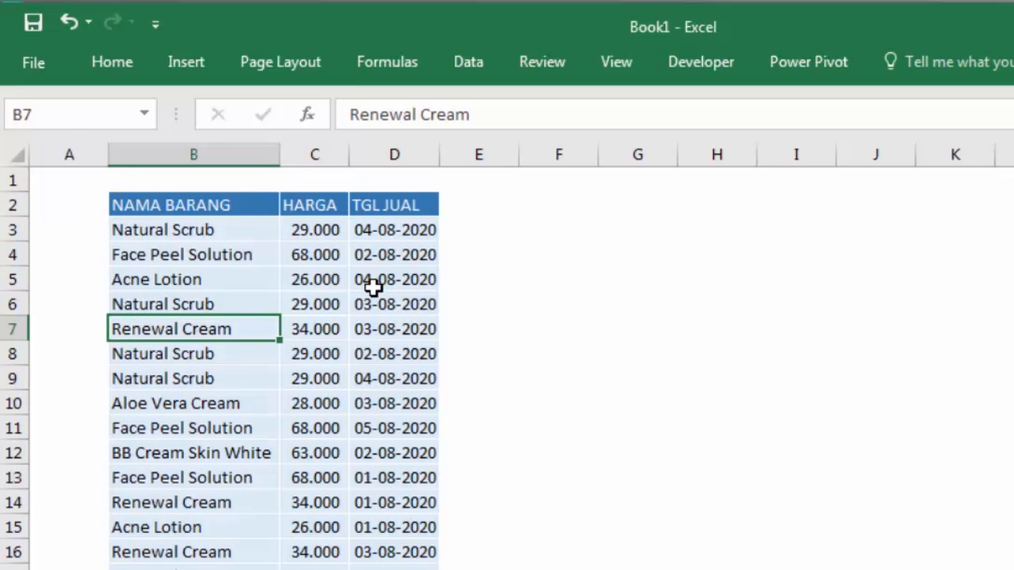
click(169, 248)
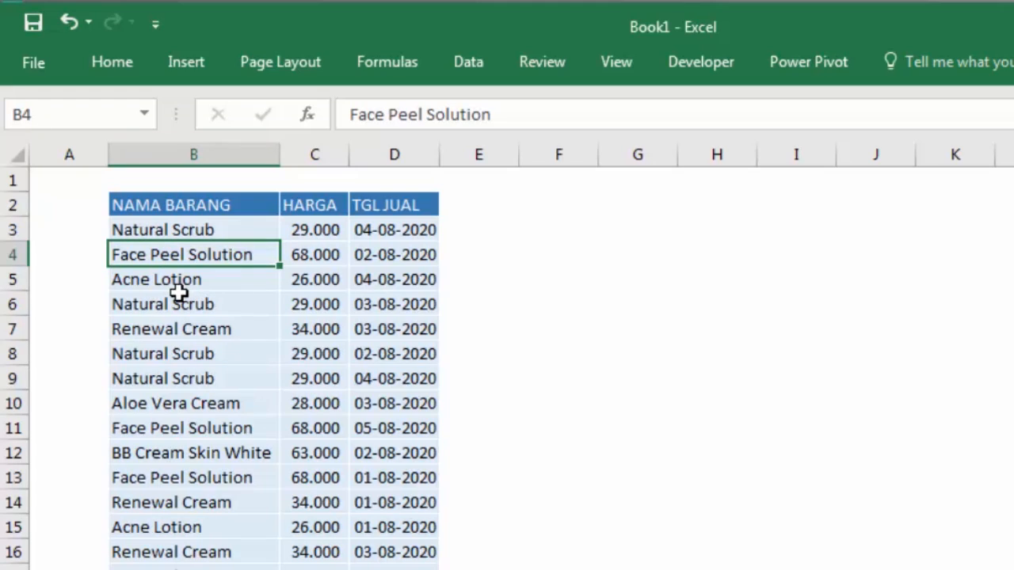
click(538, 331)
scroll(407, 443, down, 2)
scroll(379, 415, up, 2)
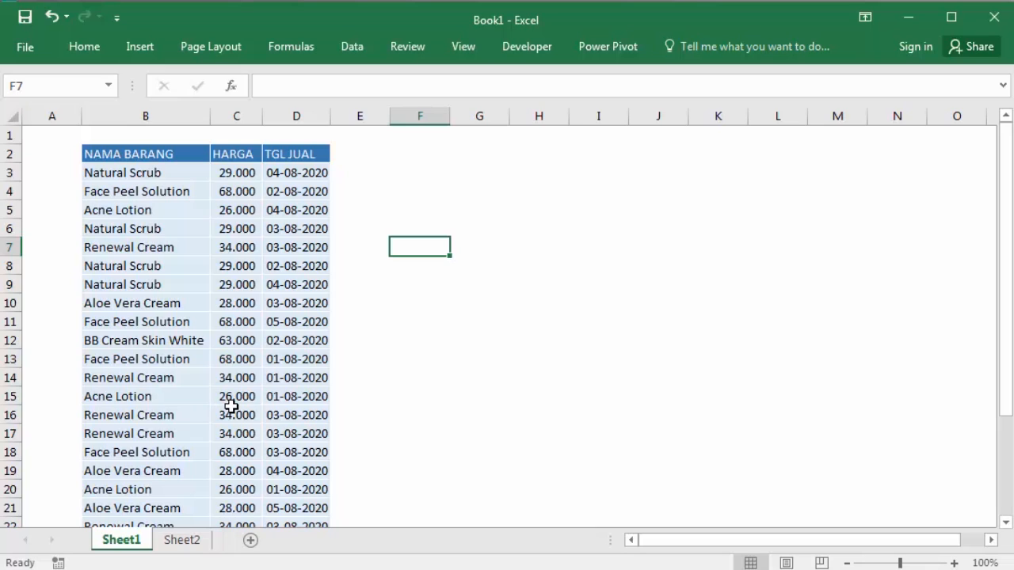
click(181, 540)
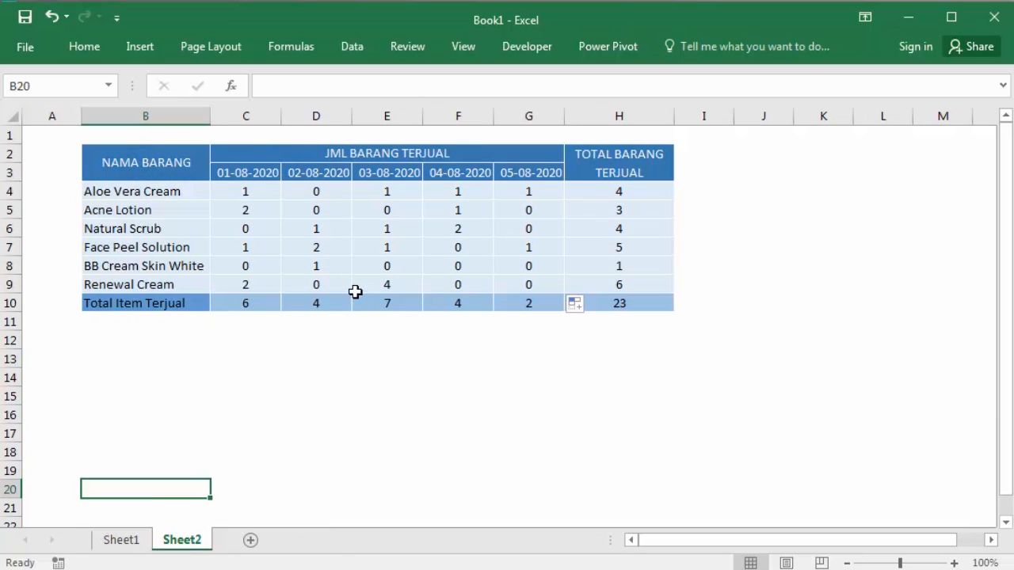
click(349, 323)
click(230, 362)
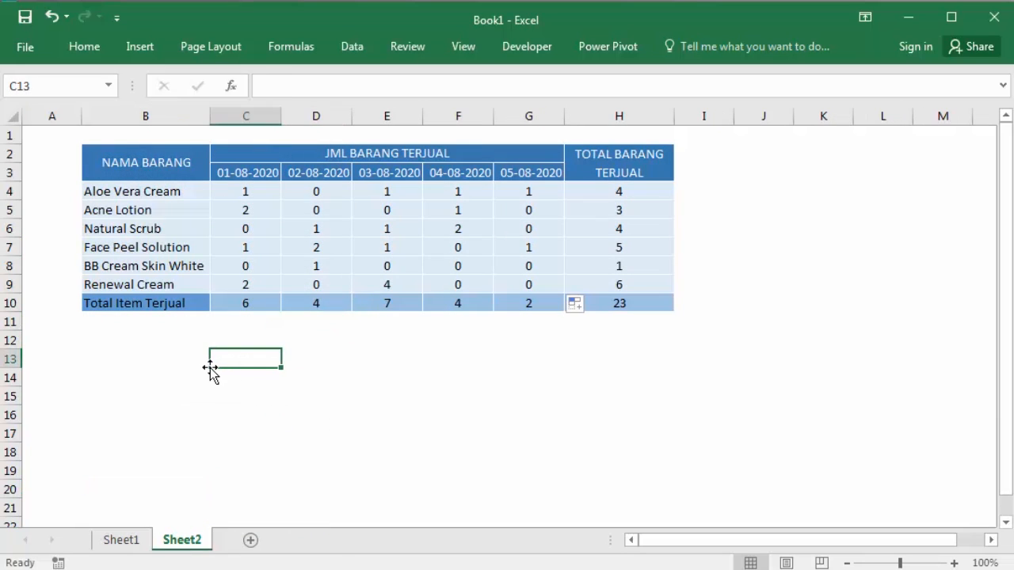